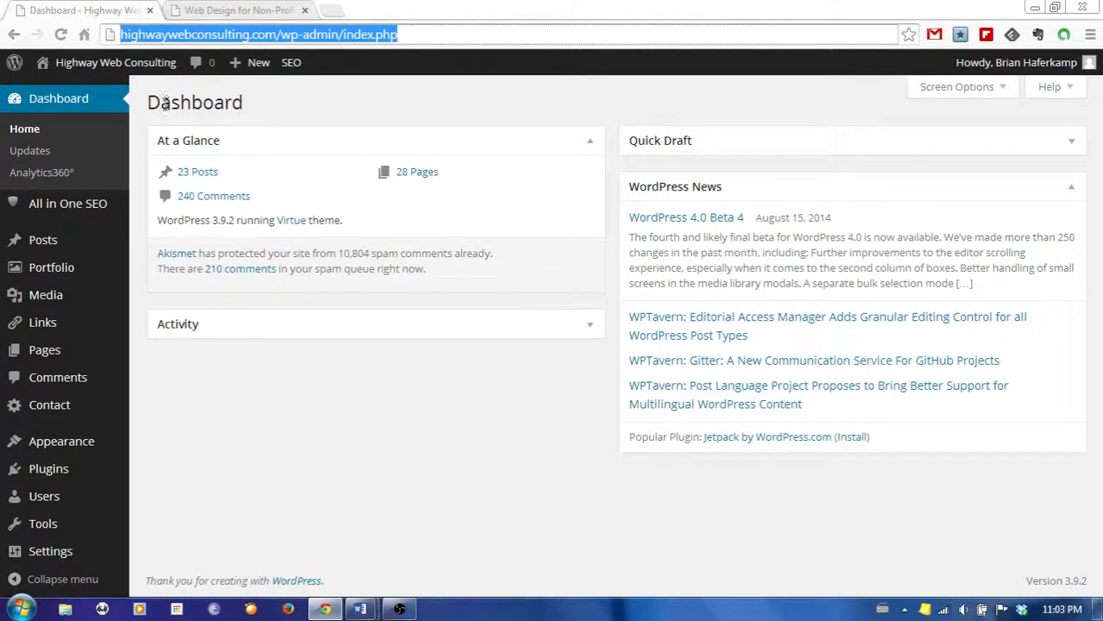
# - Open the Media Library and look through the first page of uploaded files
pyautogui.moveTo(59, 298)
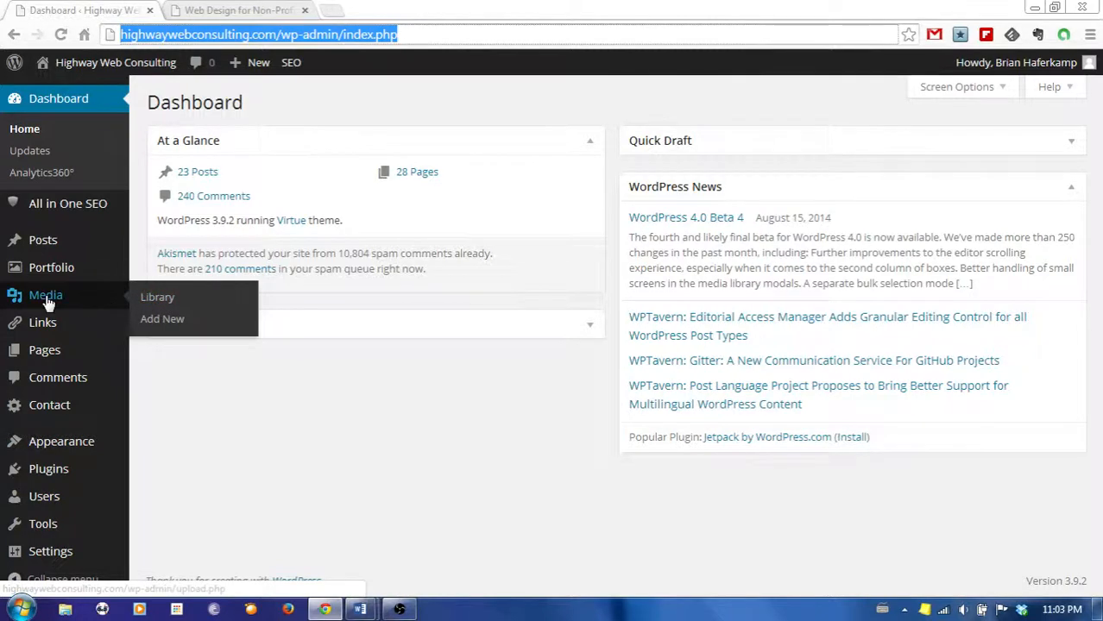
pyautogui.click(20, 298)
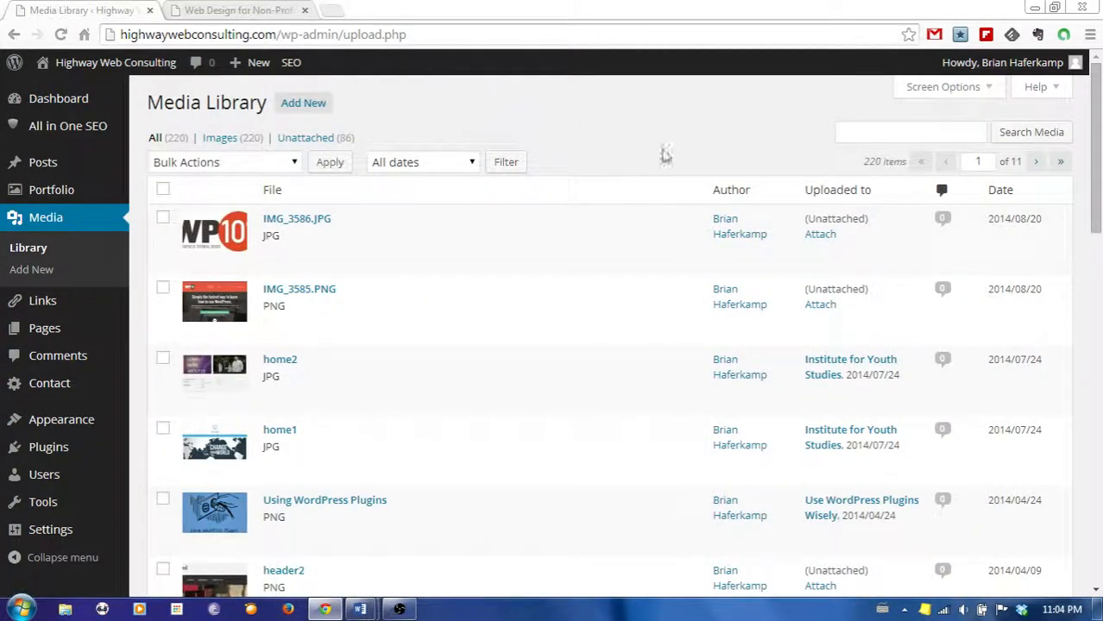
pyautogui.scroll(-2, 839, 168)
pyautogui.scroll(-10, 846, 177)
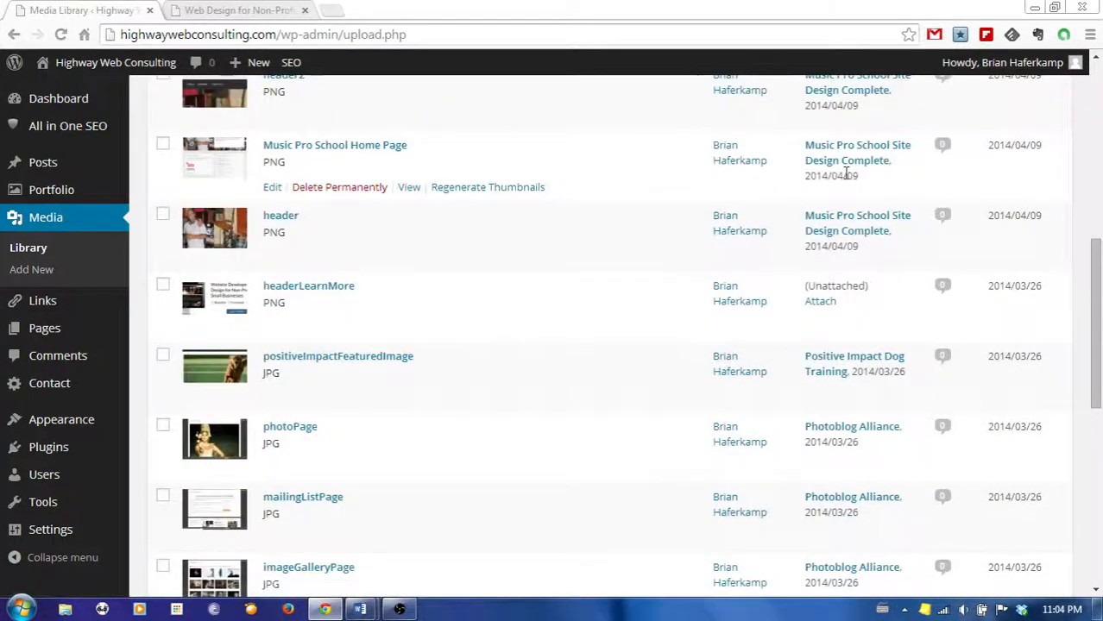
pyautogui.scroll(-2, 845, 177)
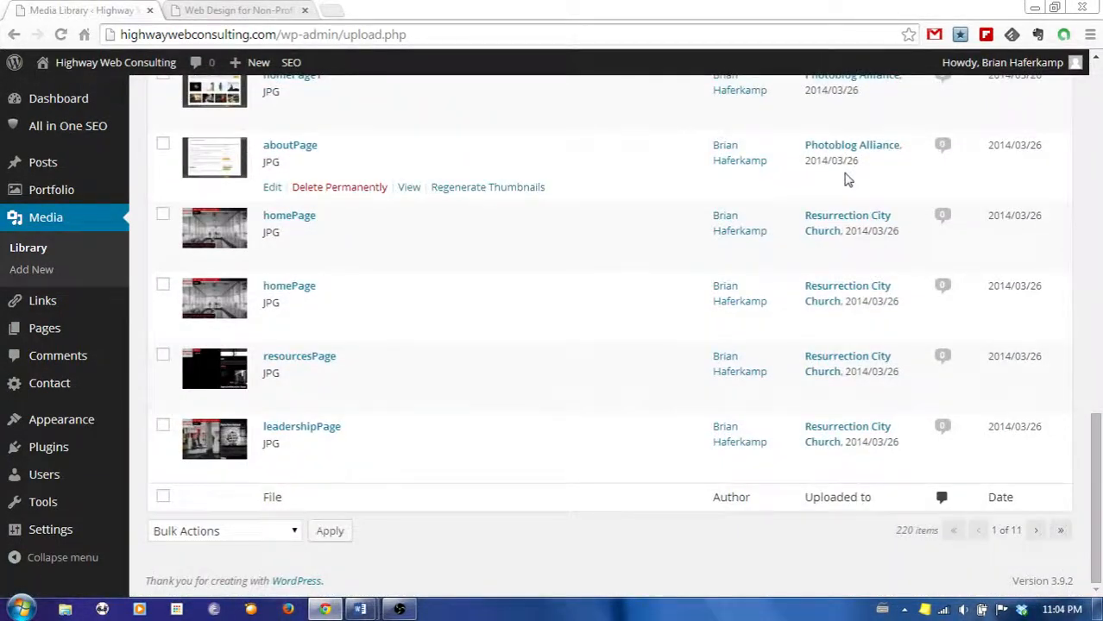
pyautogui.scroll(10, 845, 177)
pyautogui.scroll(4, 846, 177)
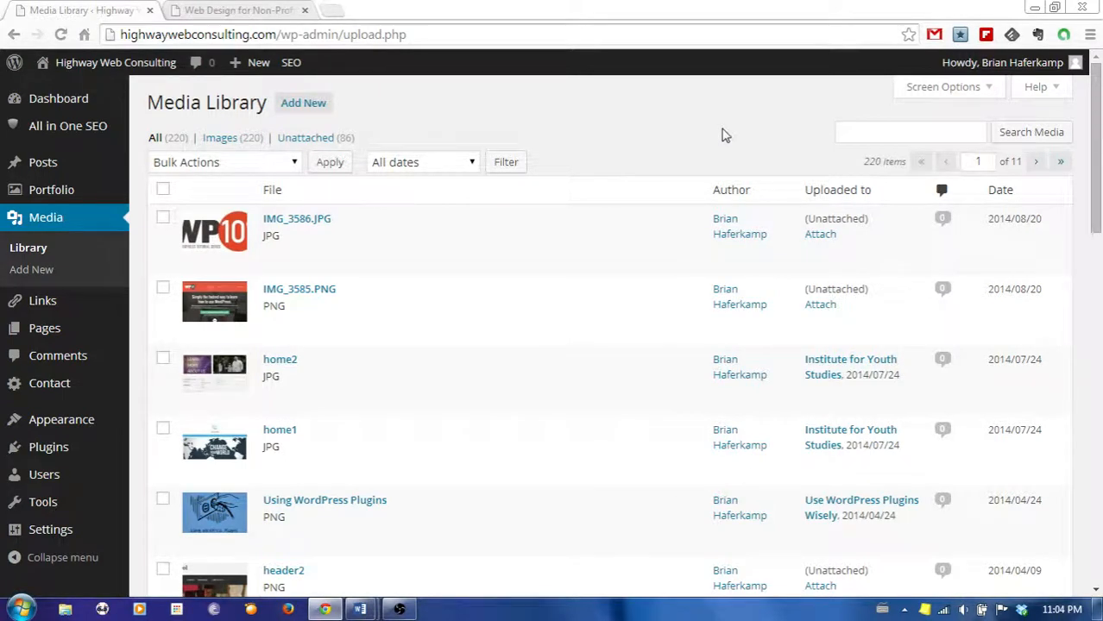
# - Read the Media Library help on Available Actions and Attaching Files, and close the help
pyautogui.click(1040, 87)
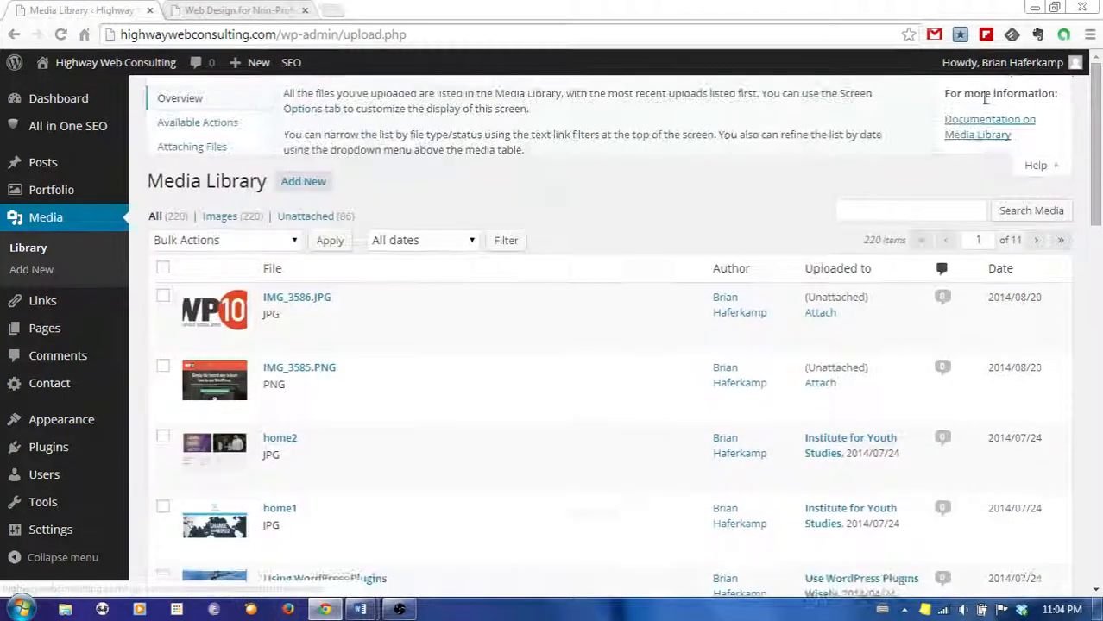
pyautogui.click(198, 122)
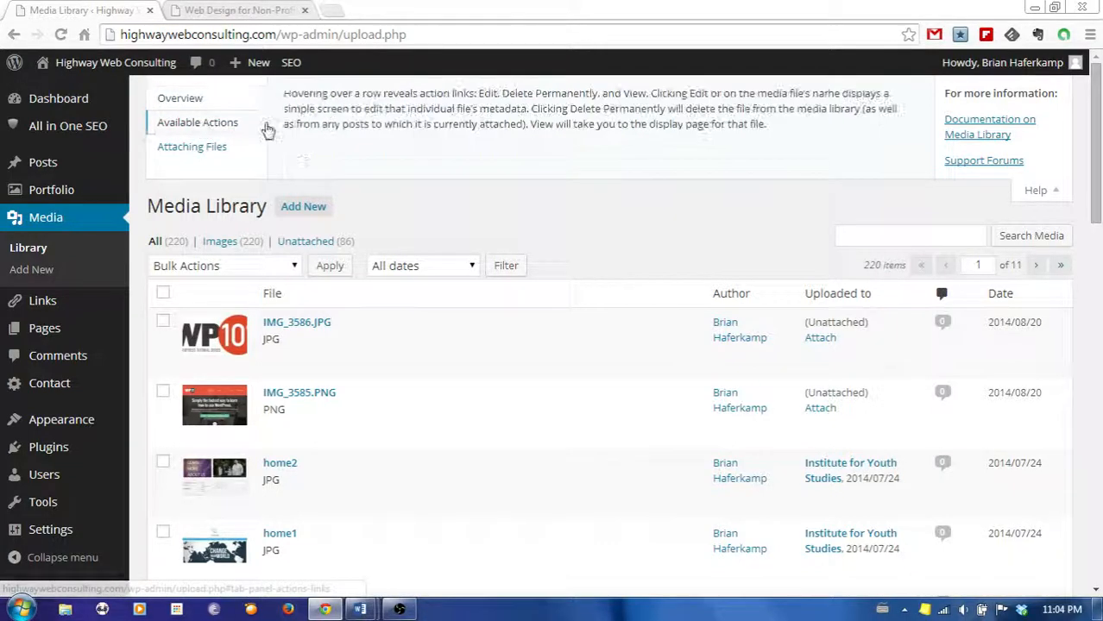
pyautogui.click(186, 148)
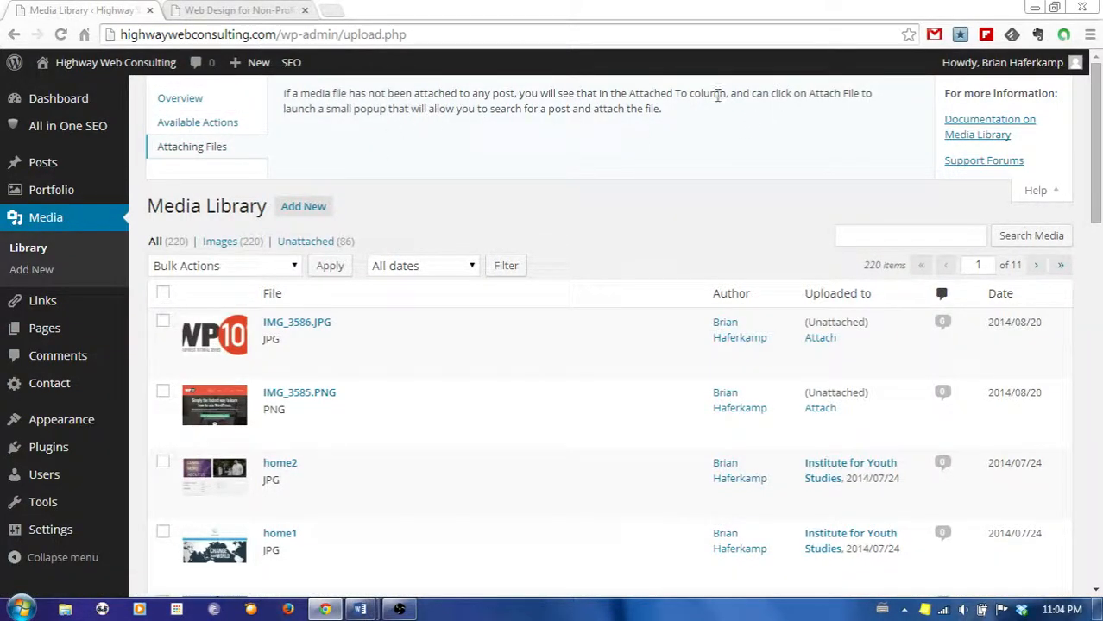
pyautogui.click(1036, 193)
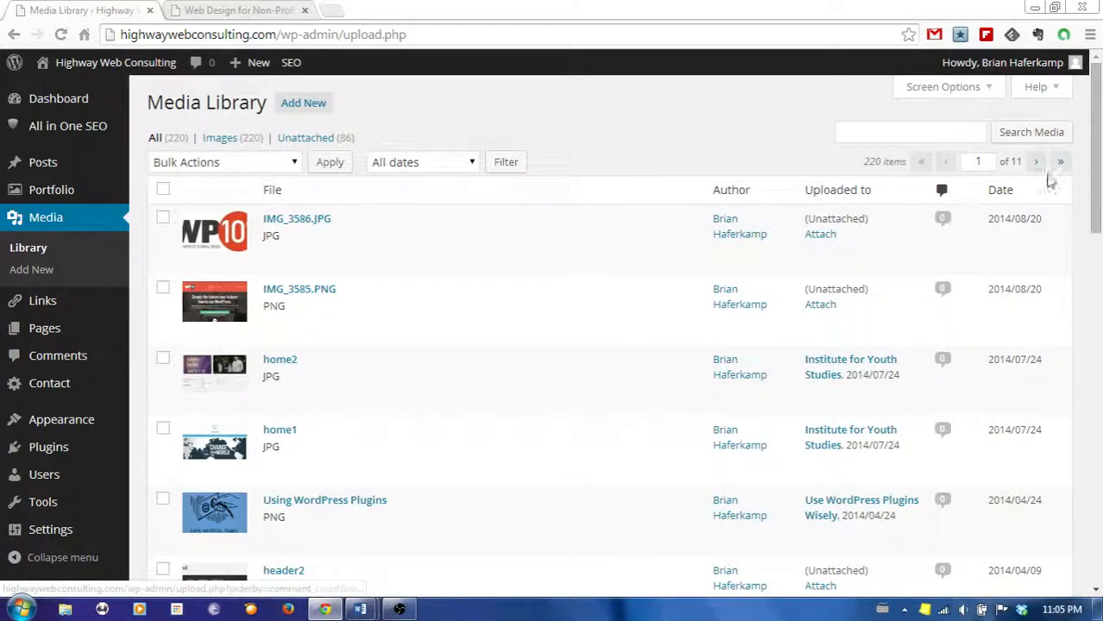
# - Look through page 2 of the Media Library and return to page 1
pyautogui.click(1036, 164)
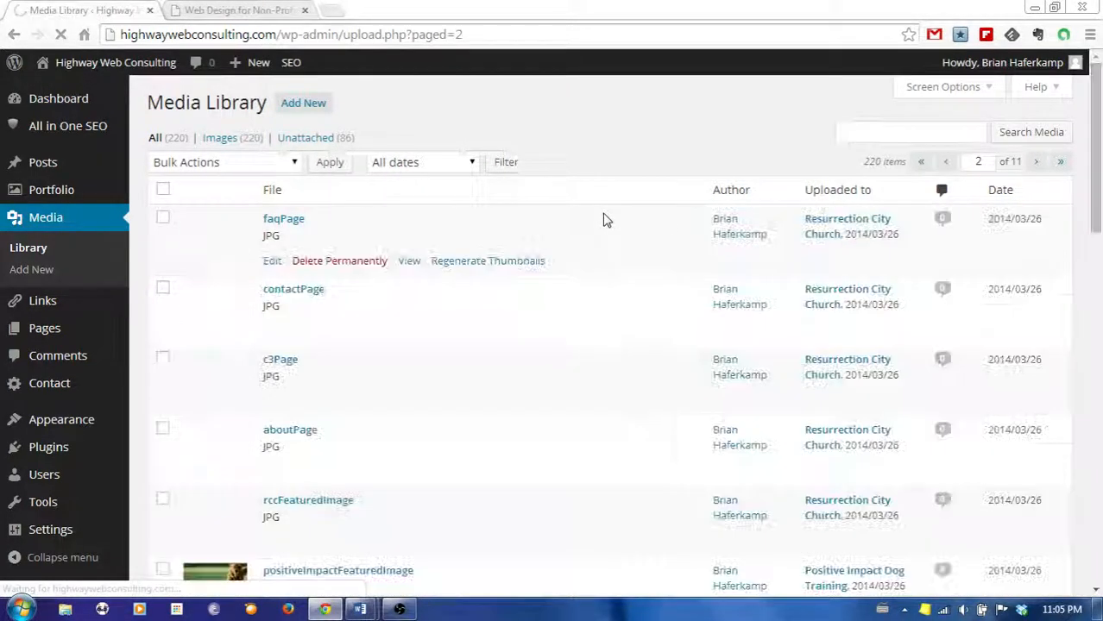
pyautogui.scroll(-7, 618, 240)
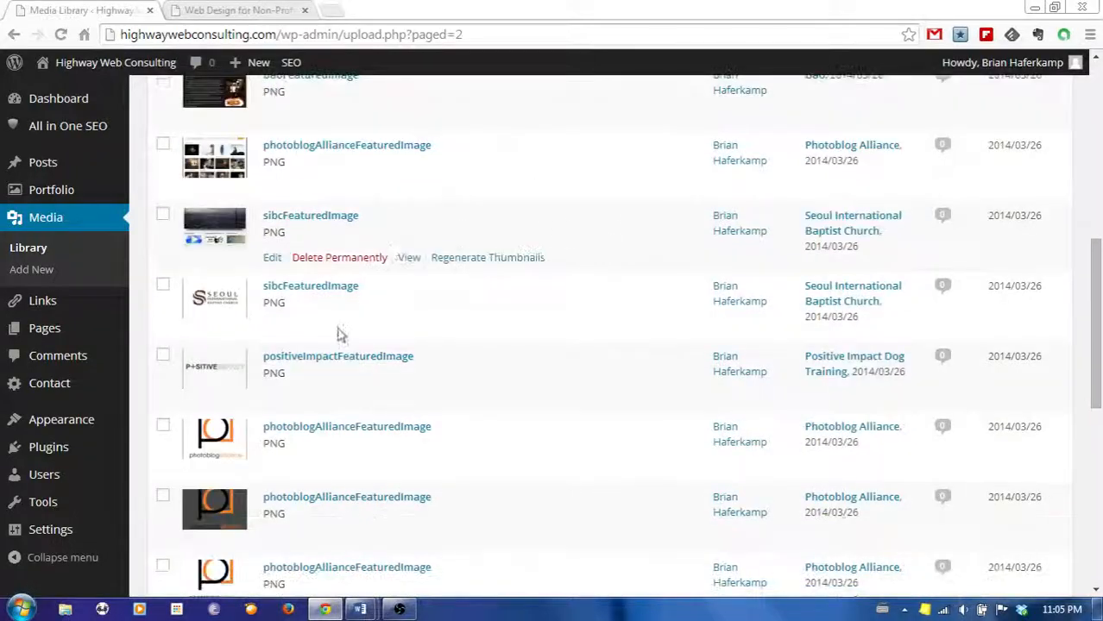
pyautogui.scroll(-6, 274, 471)
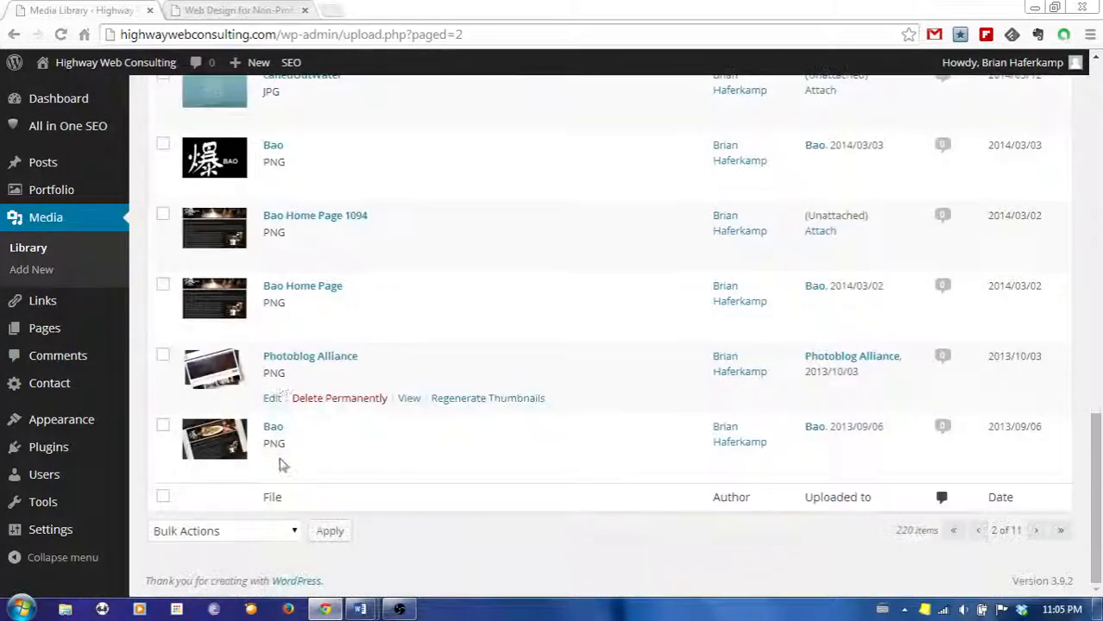
pyautogui.scroll(14, 279, 466)
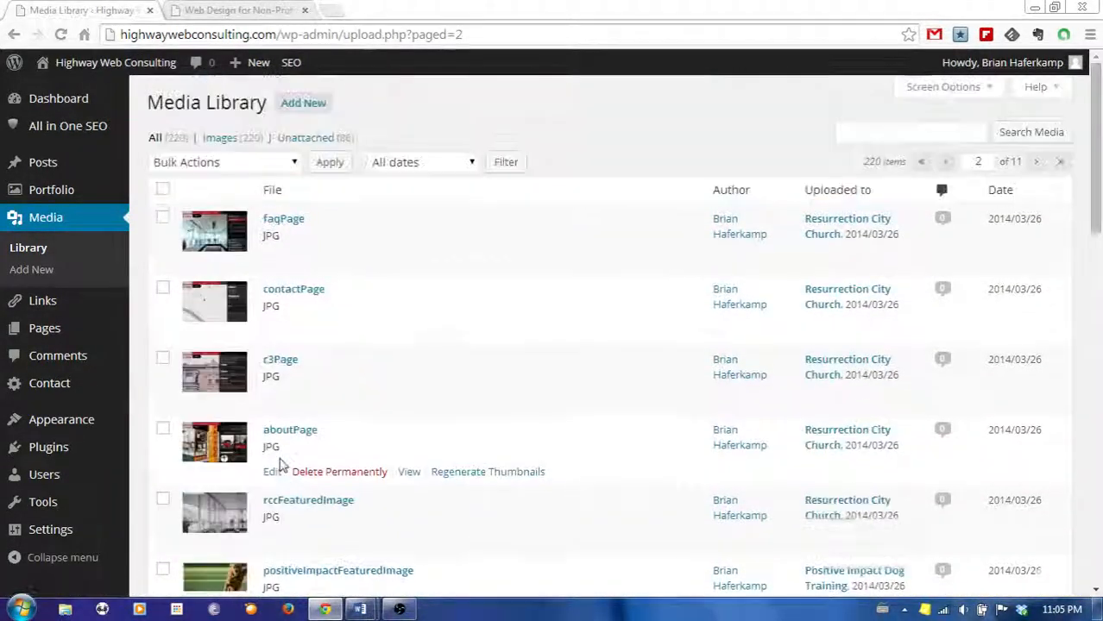
pyautogui.click(949, 163)
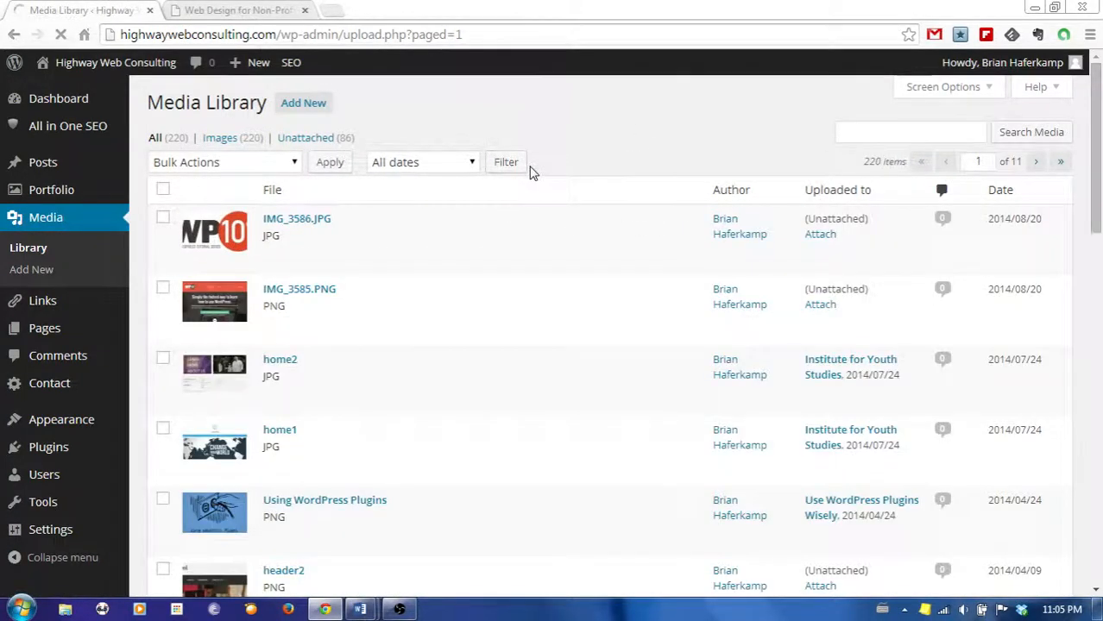
# - Open the "Using WordPress Plugins" PNG from the library on its Edit Media page
pyautogui.scroll(-2, 507, 274)
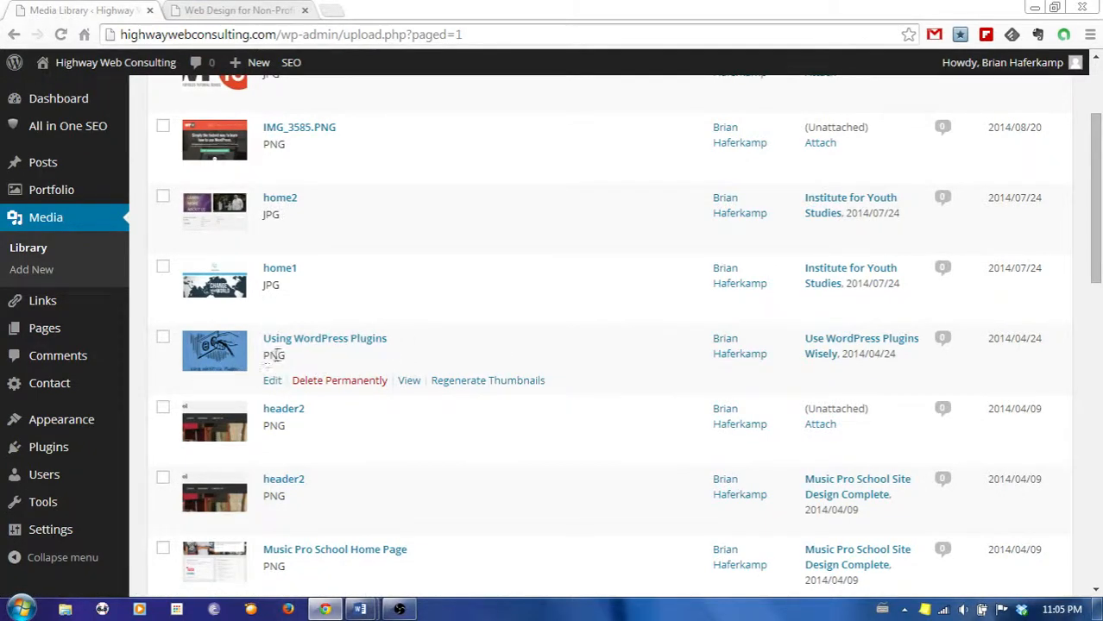
pyautogui.moveTo(289, 364); pyautogui.dragTo(257, 368)
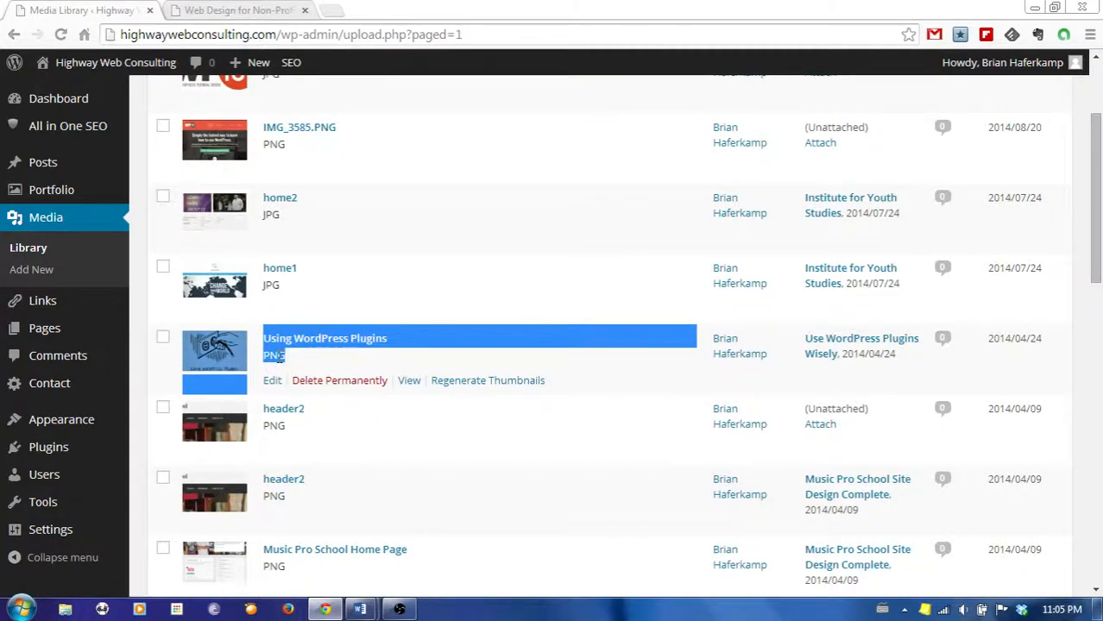
pyautogui.click(278, 356)
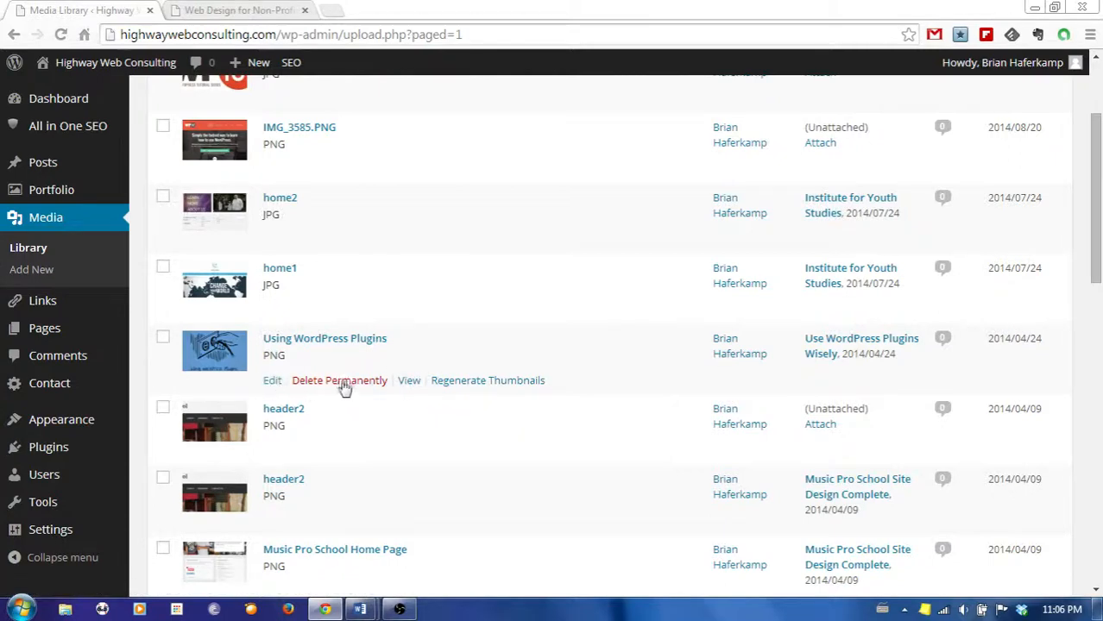
pyautogui.click(366, 345)
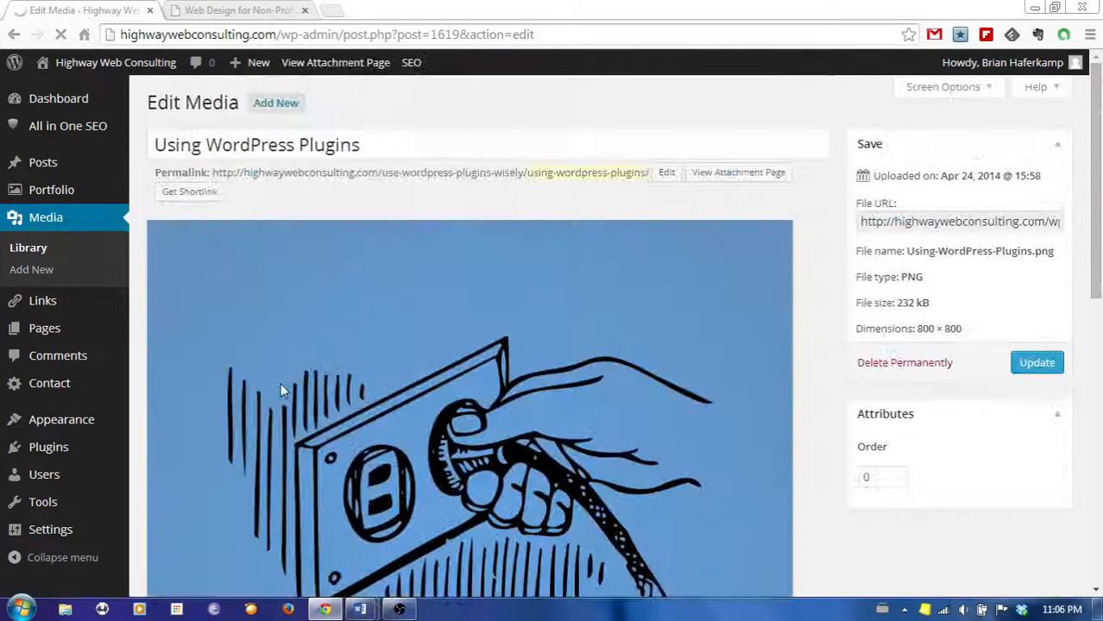
# - Examine the image's Caption, Alternative Text and Description fields without entering anything
pyautogui.scroll(-2, 801, 281)
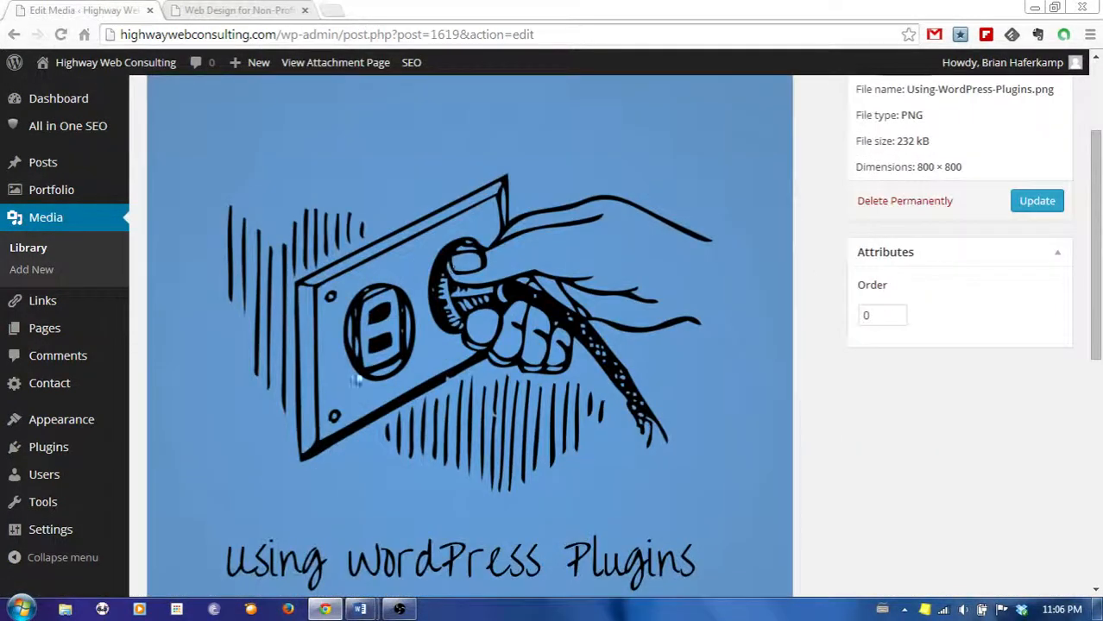
pyautogui.scroll(-2, 677, 262)
pyautogui.scroll(-5, 684, 264)
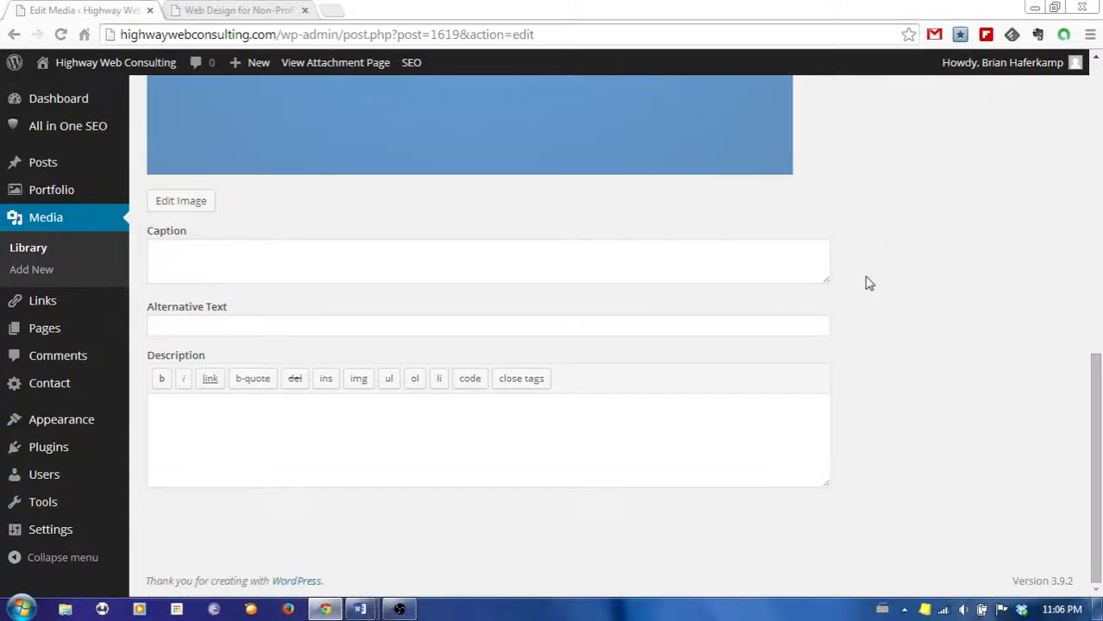
pyautogui.click(387, 262)
pyautogui.click(385, 324)
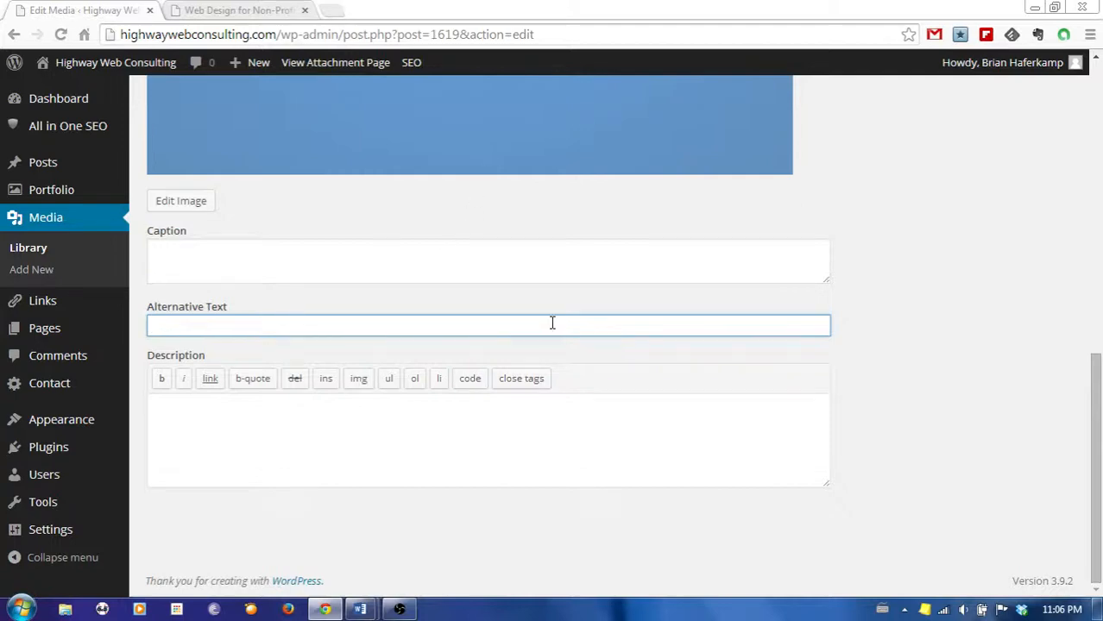
pyautogui.click(569, 436)
pyautogui.scroll(10, 845, 404)
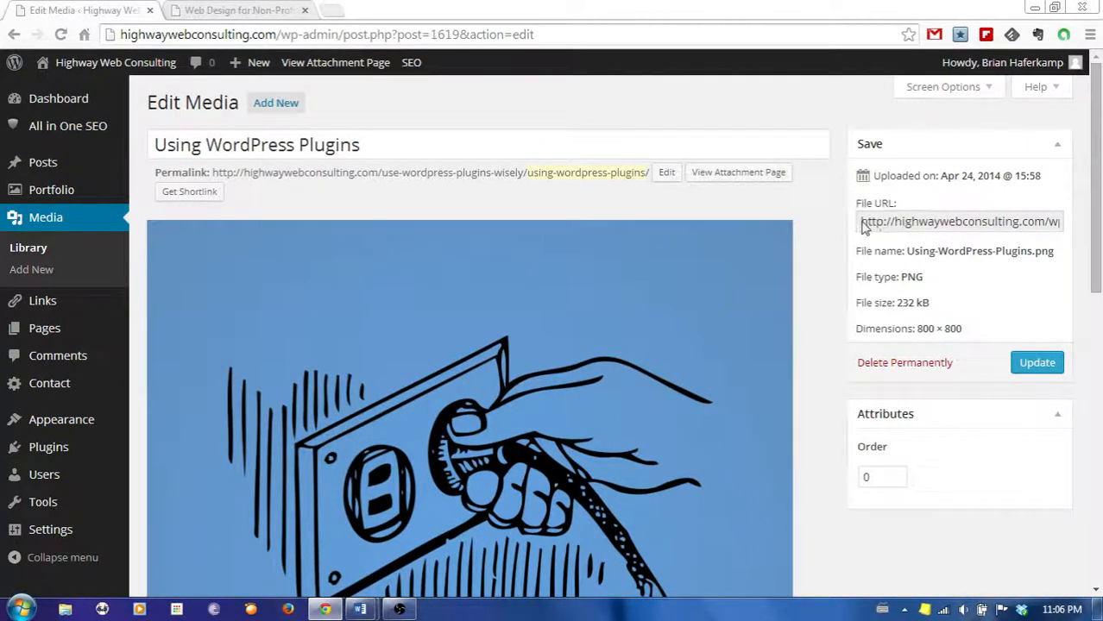
# - Highlight the image's file URL and its title to inspect them, leaving both unedited
pyautogui.moveTo(861, 222); pyautogui.dragTo(1078, 222)
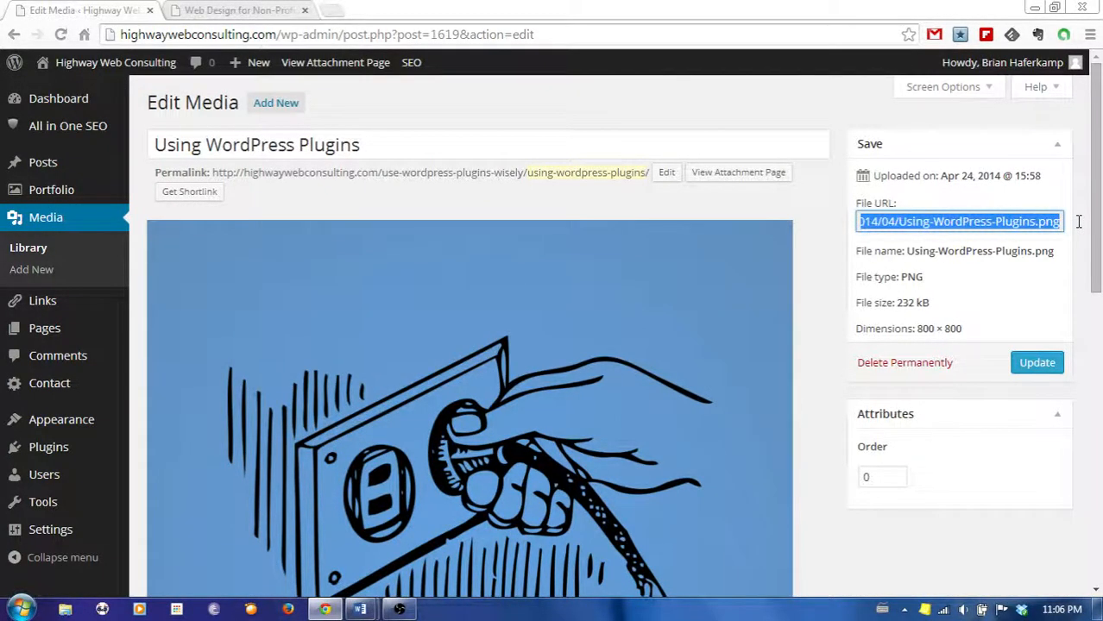
pyautogui.rightClick(945, 226)
pyautogui.click(831, 308)
pyautogui.moveTo(379, 147); pyautogui.dragTo(148, 145)
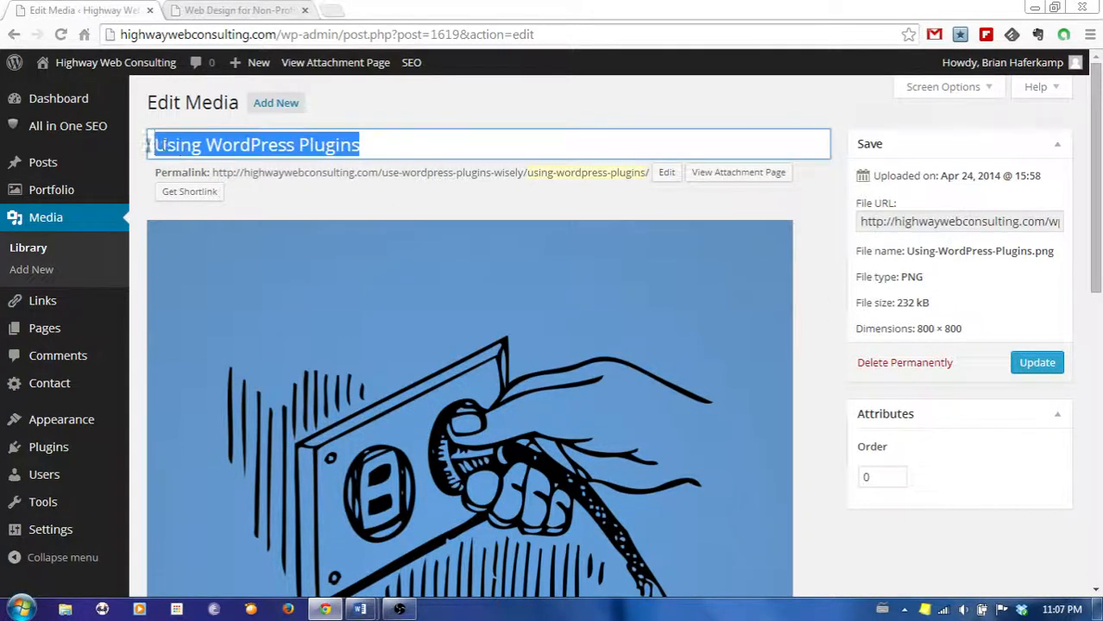
pyautogui.click(424, 115)
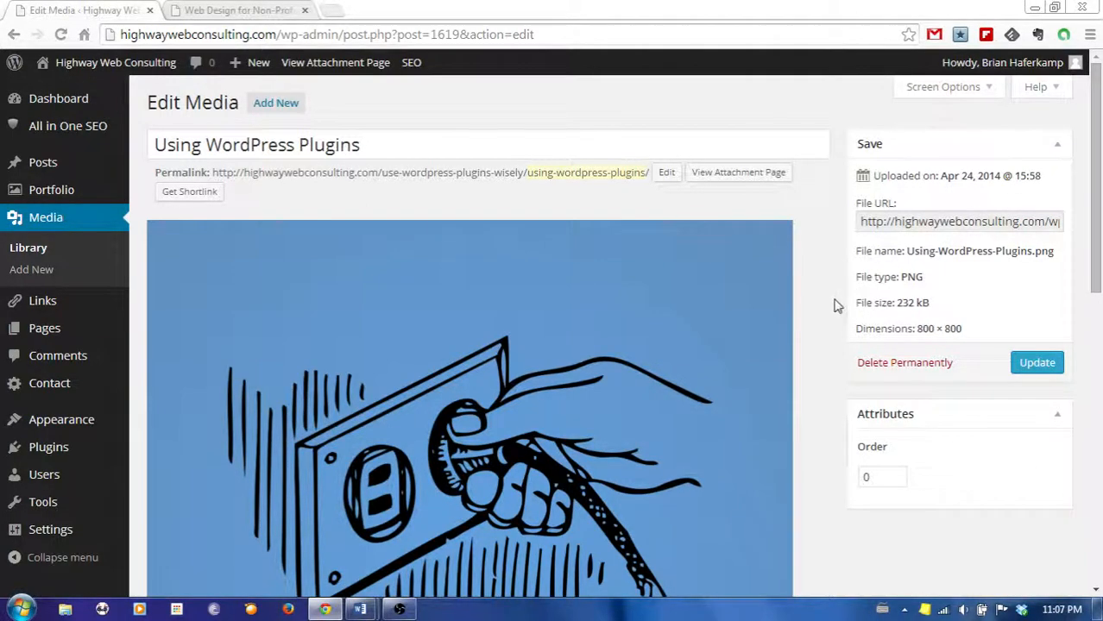
# - Open the "Using WordPress Plugins" picture in the image editor
pyautogui.scroll(-7, 824, 334)
pyautogui.scroll(-6, 449, 319)
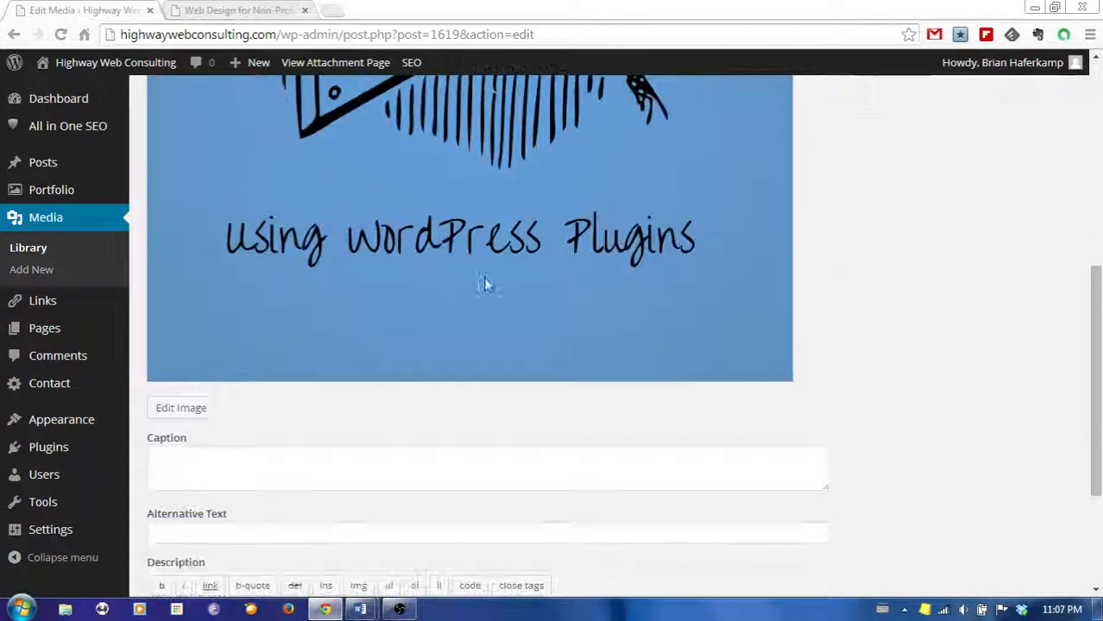
pyautogui.click(191, 413)
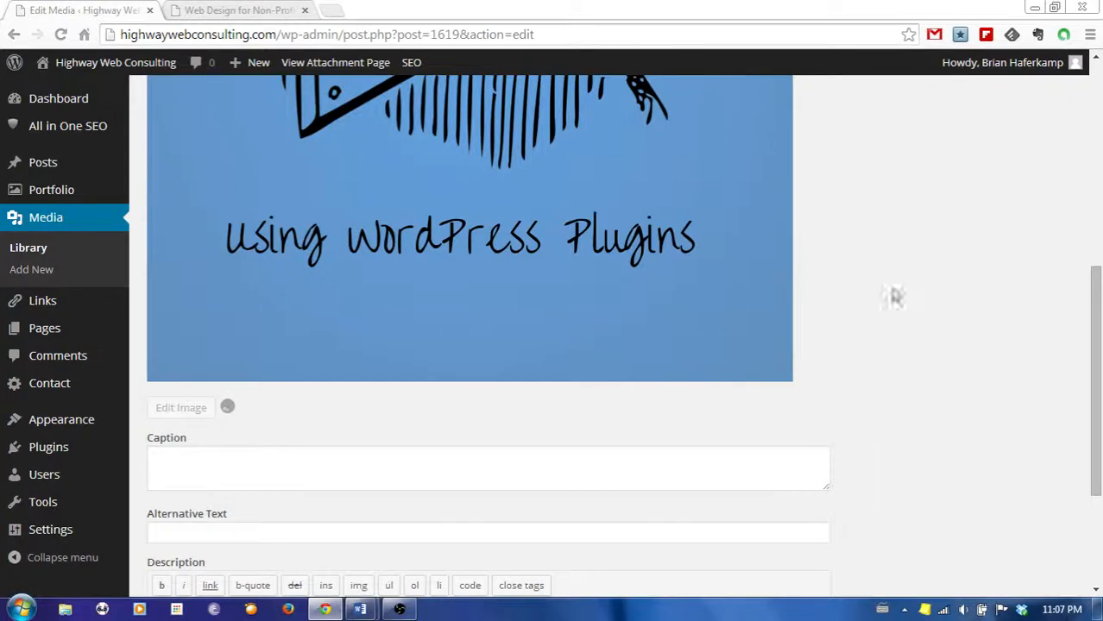
pyautogui.scroll(5, 863, 278)
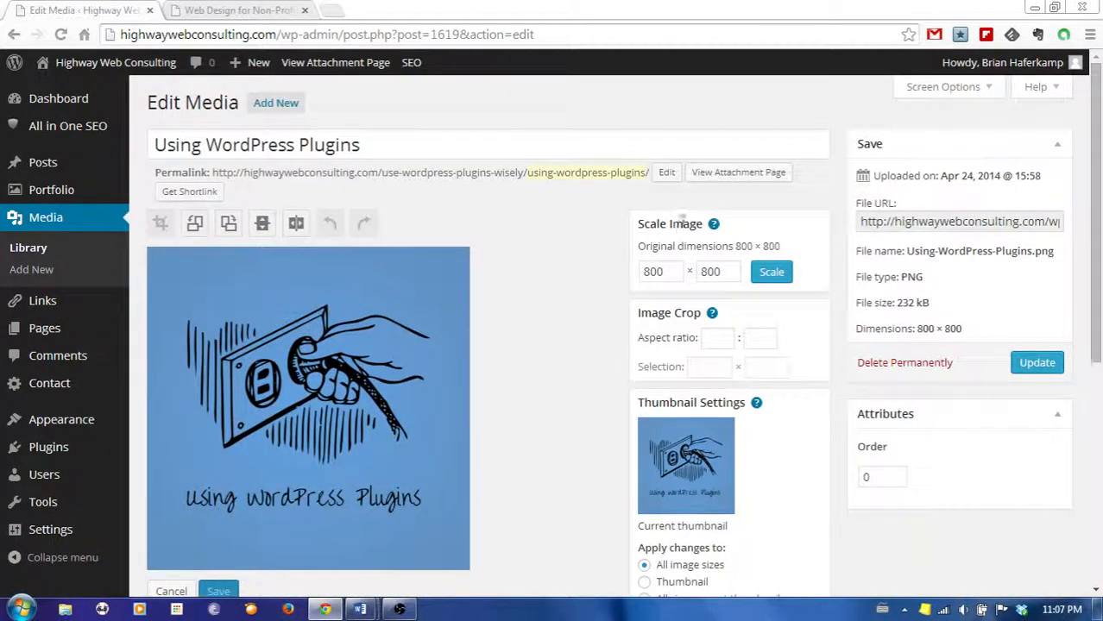
# - Crop the image to a 642 × 474 selection around the plug and hand drawing, excluding the lettering below
pyautogui.moveTo(169, 269); pyautogui.dragTo(507, 451)
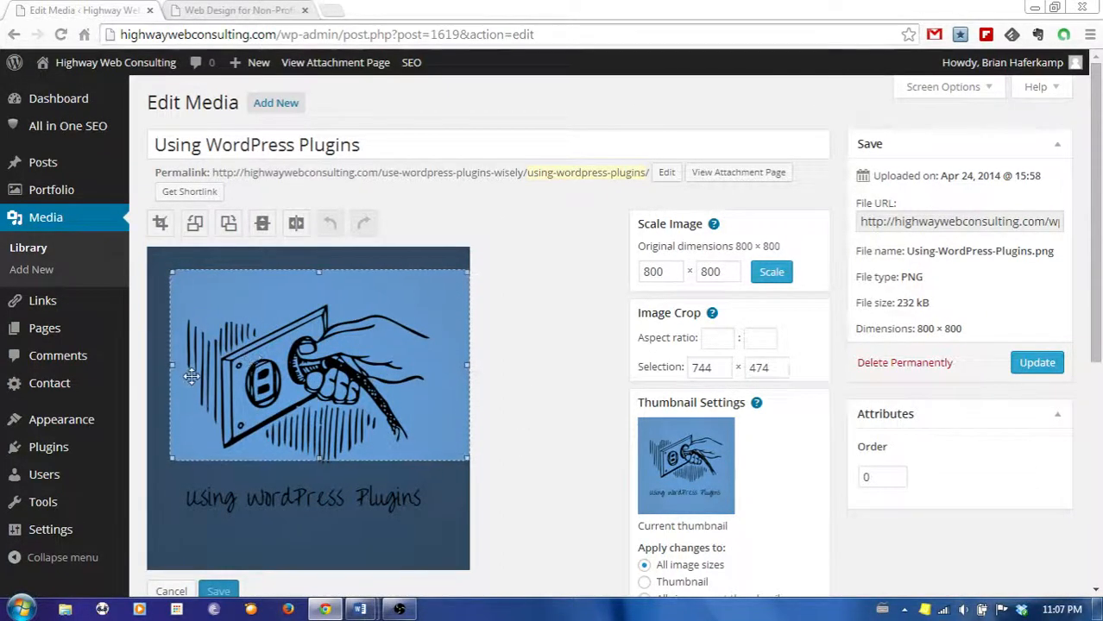
pyautogui.moveTo(173, 365); pyautogui.dragTo(182, 365)
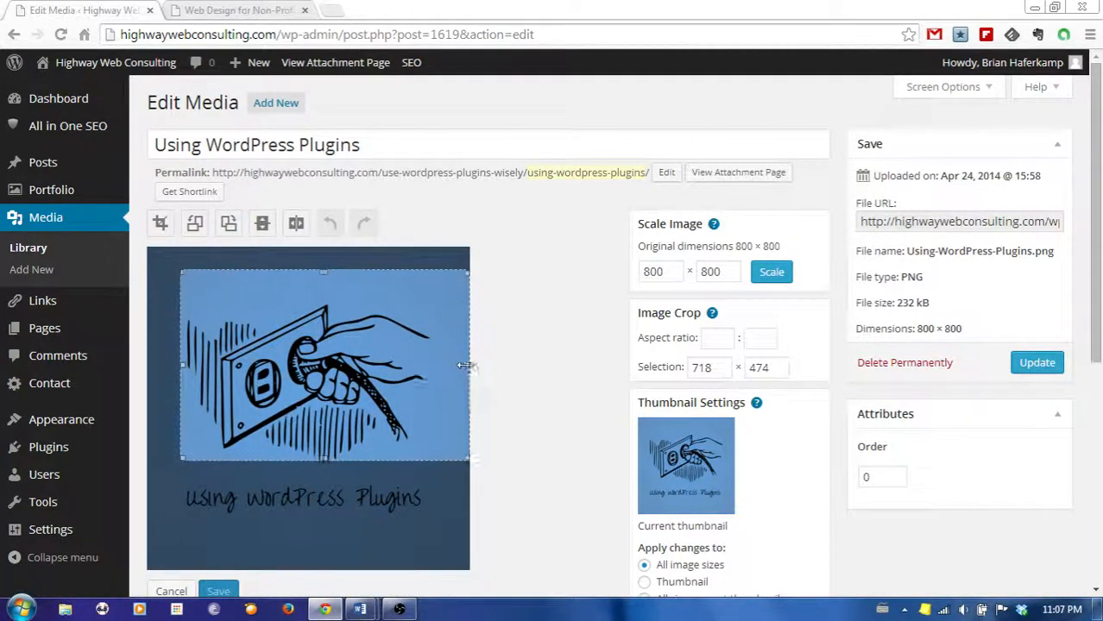
pyautogui.moveTo(467, 365); pyautogui.dragTo(441, 365)
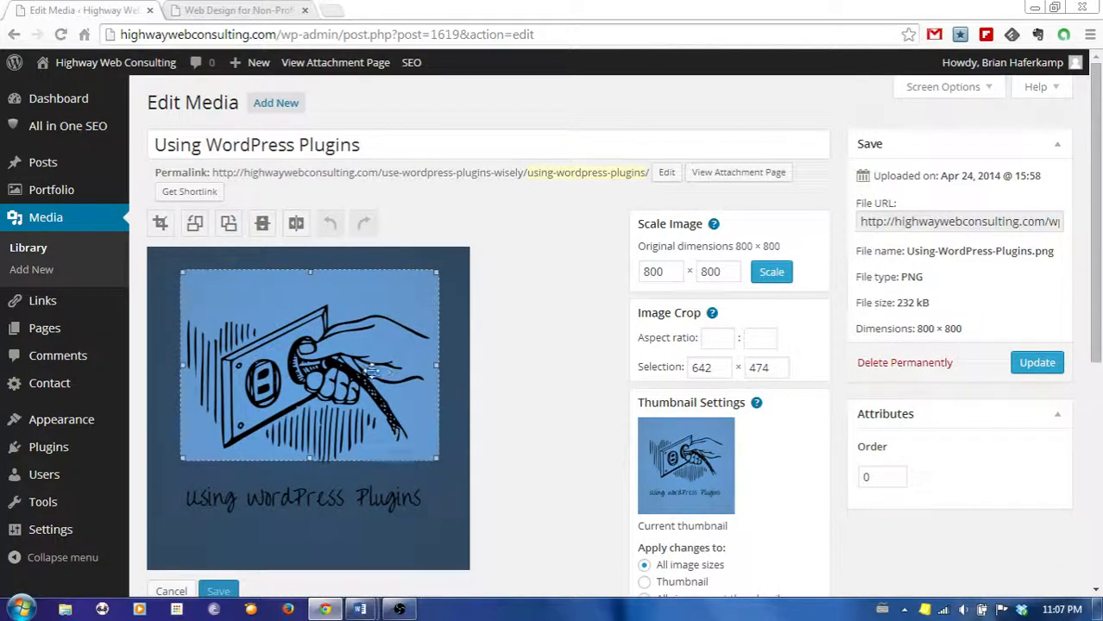
pyautogui.moveTo(370, 370); pyautogui.dragTo(372, 380)
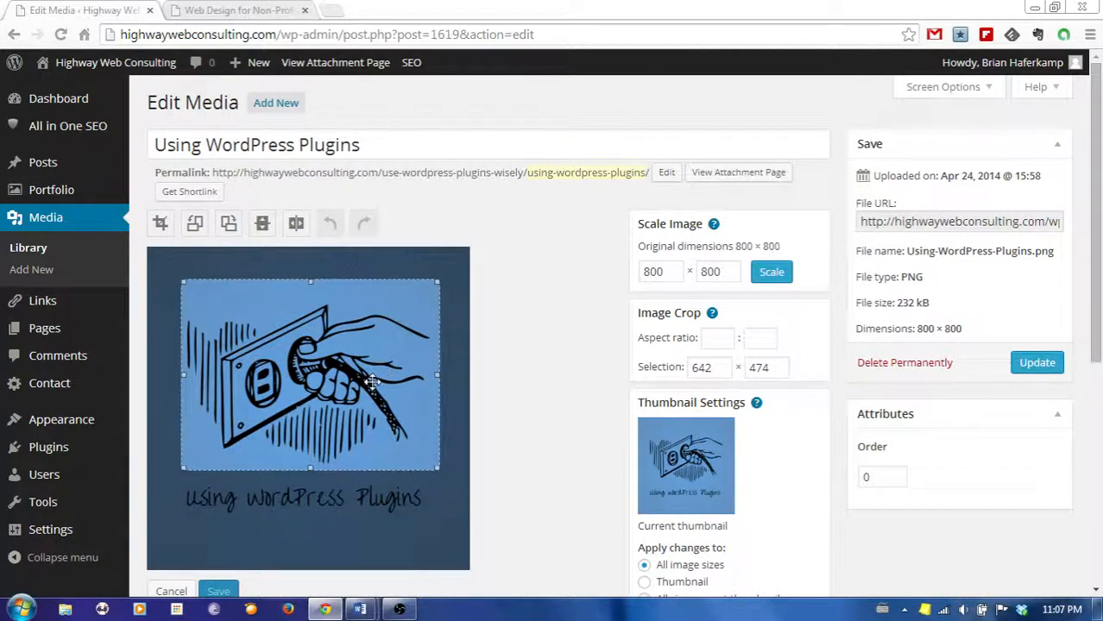
pyautogui.click(160, 224)
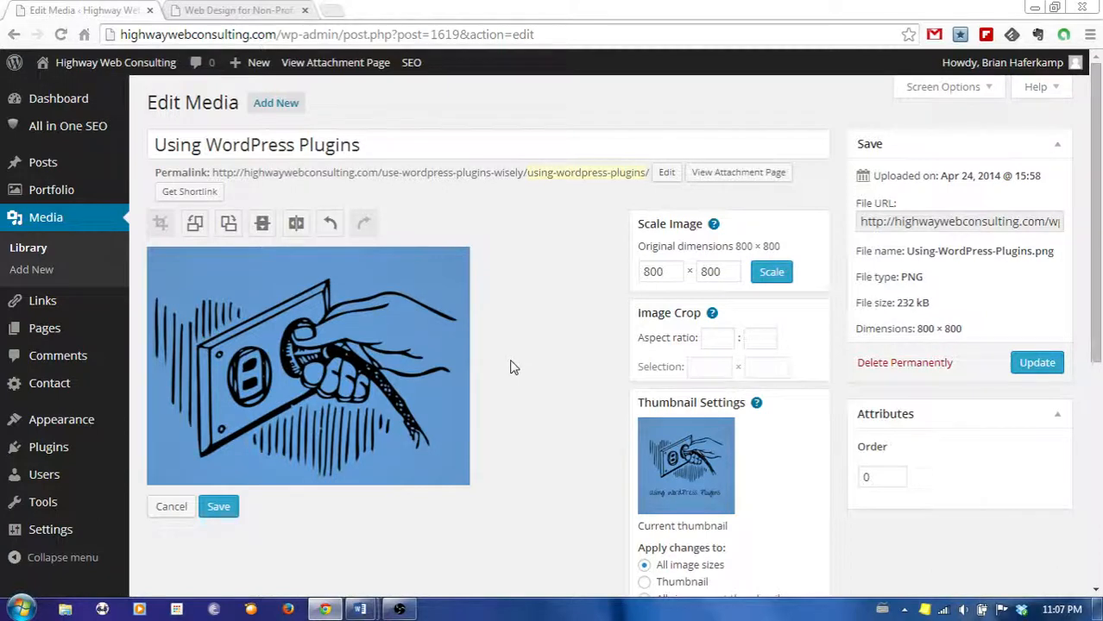
# - Rotate the cropped image clockwise and turn it back counterclockwise
pyautogui.click(229, 226)
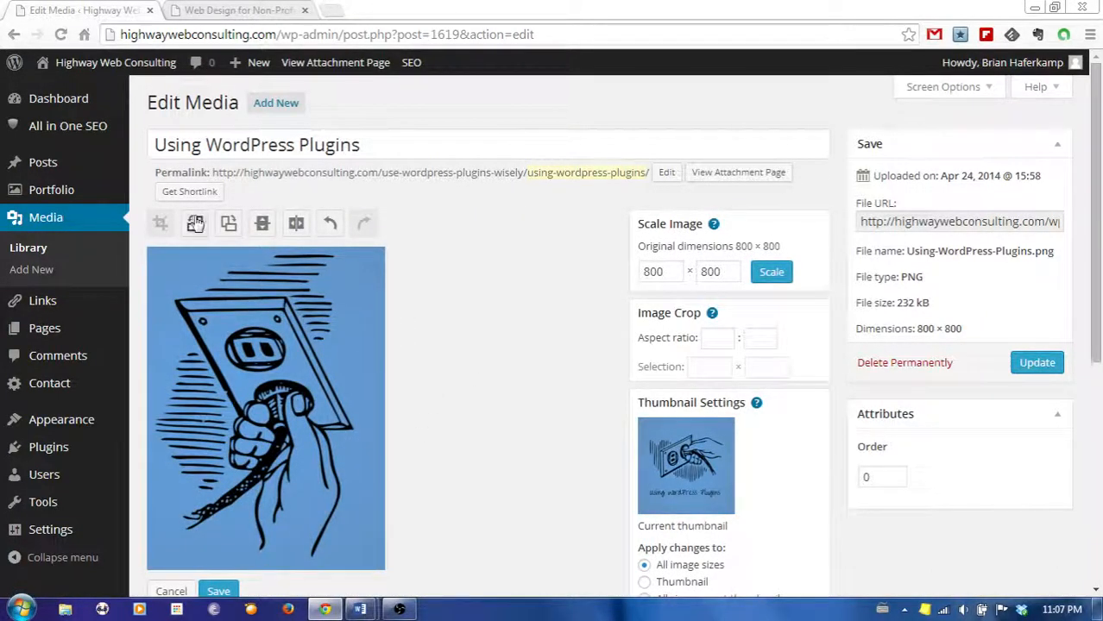
pyautogui.click(195, 224)
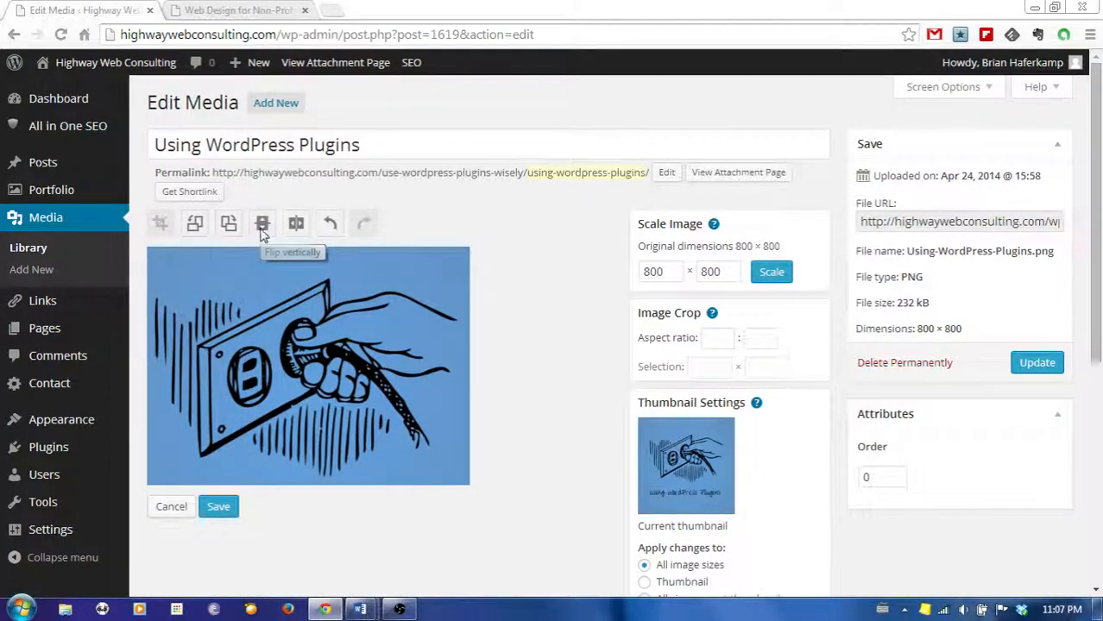
# - Flip the cropped image vertically and flip it back upright
pyautogui.click(262, 225)
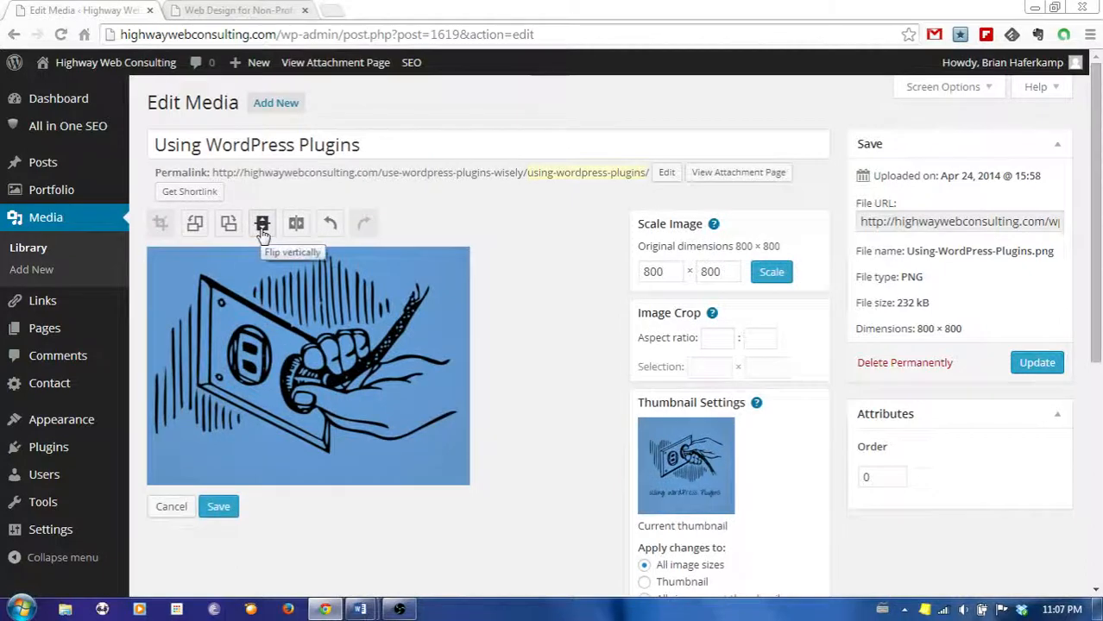
pyautogui.click(262, 226)
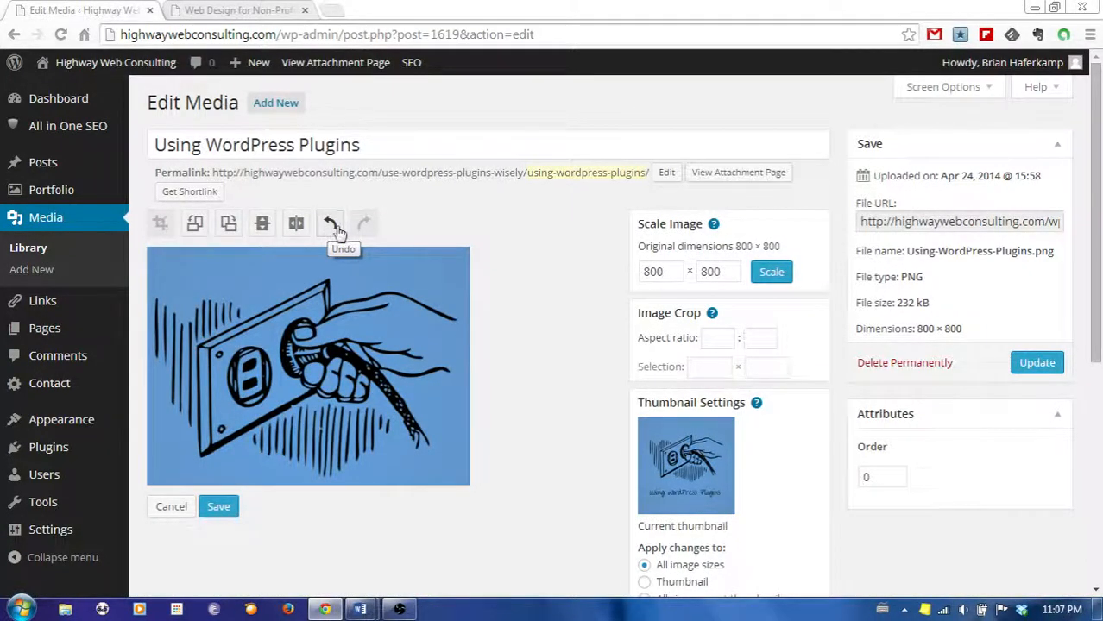
# - Set the image changes to apply to the thumbnail only, and switch that to all sizes except thumbnail
pyautogui.scroll(-1, 608, 404)
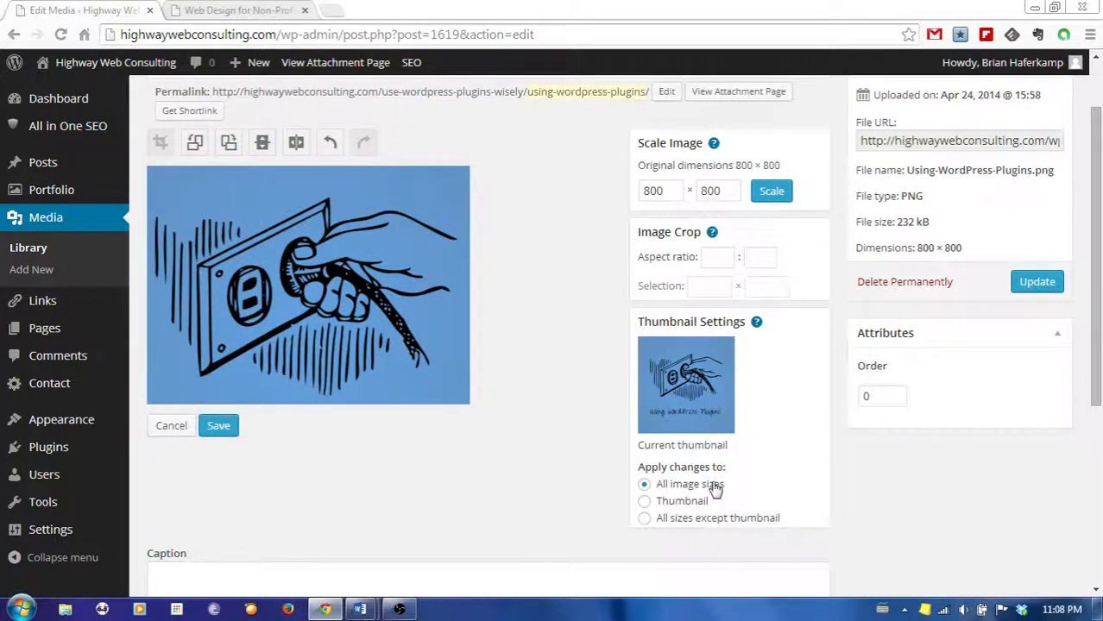
pyautogui.click(671, 502)
pyautogui.click(752, 522)
# - Cancel the image editing, discarding the unsaved changes, and return to the Media Library list
pyautogui.click(169, 425)
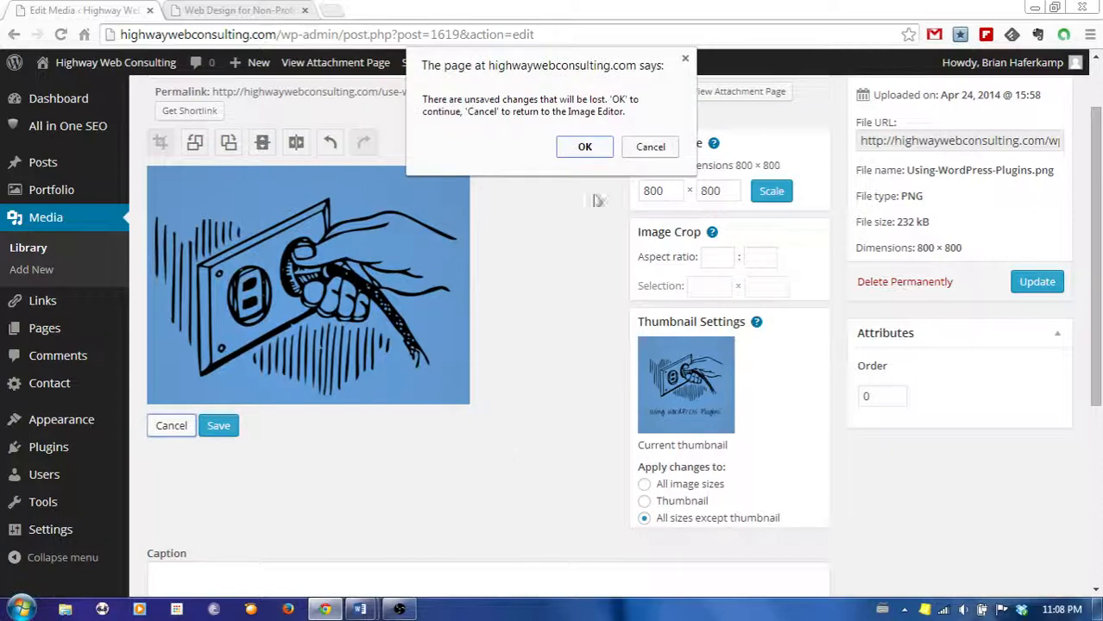
pyautogui.press('Return')
pyautogui.scroll(-1, 822, 379)
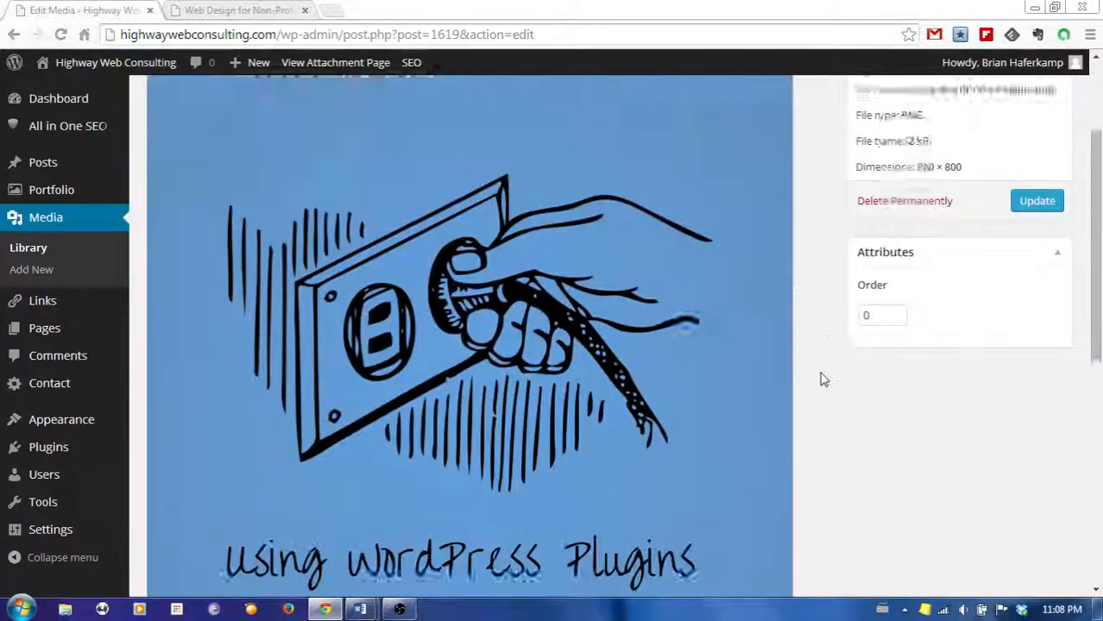
pyautogui.scroll(-3, 821, 380)
pyautogui.scroll(5, 824, 379)
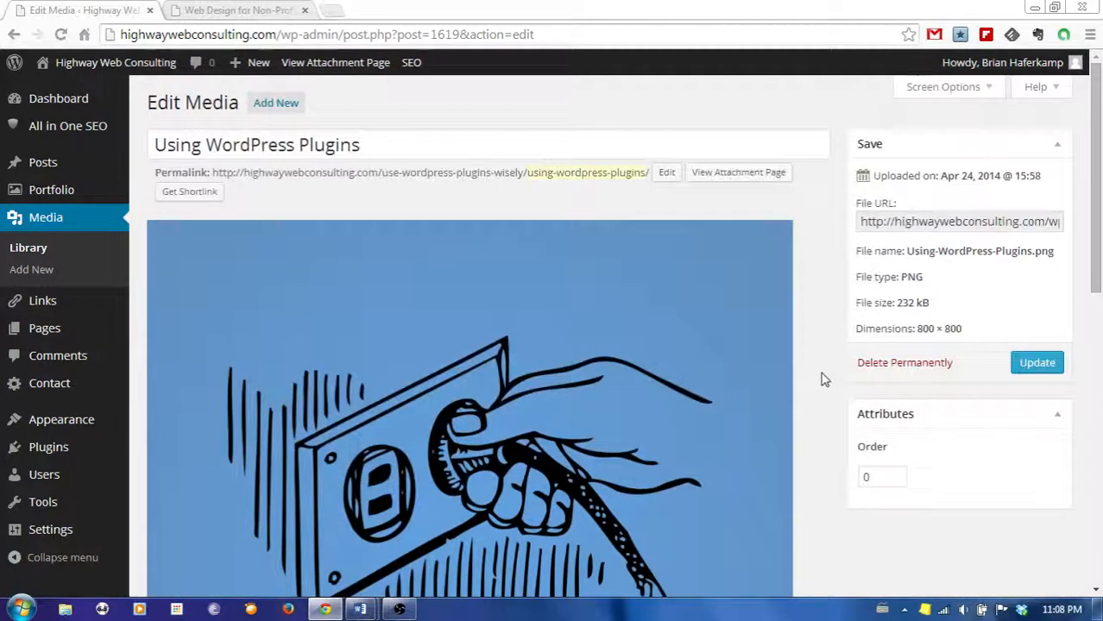
pyautogui.click(108, 250)
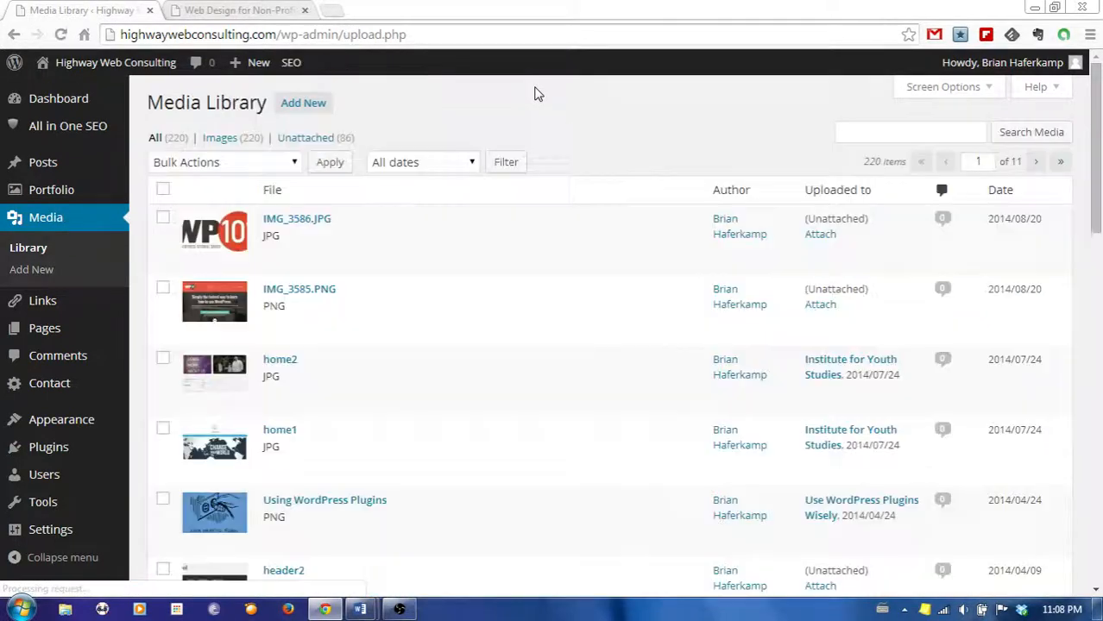
# - Select IMG_3586.JPG, IMG_3585.PNG and home2, and choose Delete Permanently as their bulk action
pyautogui.moveTo(405, 329)
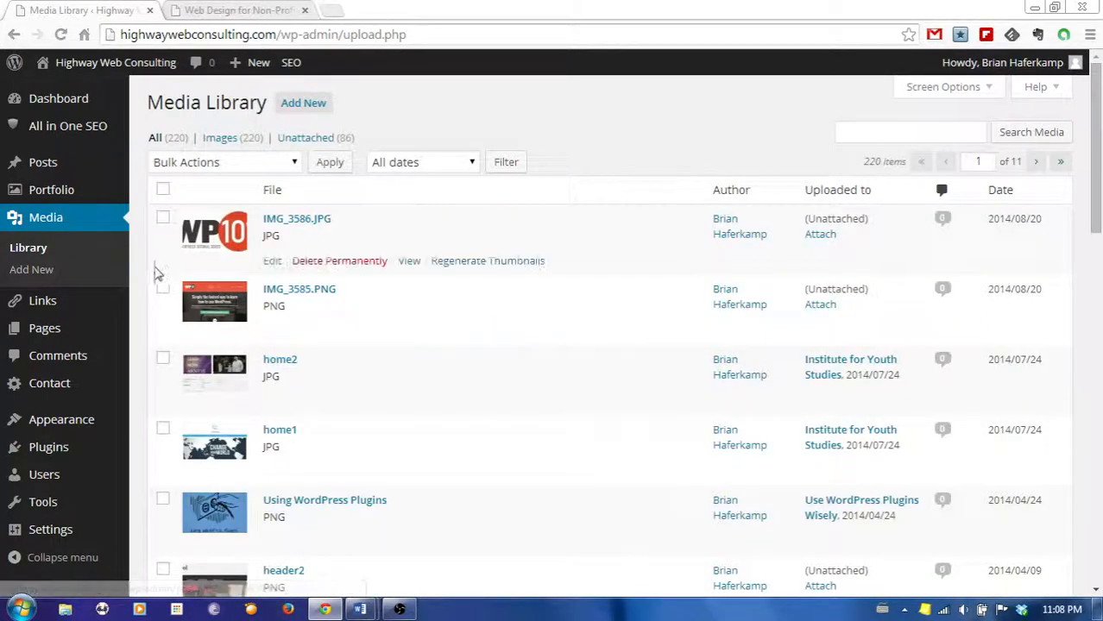
pyautogui.moveTo(389, 233)
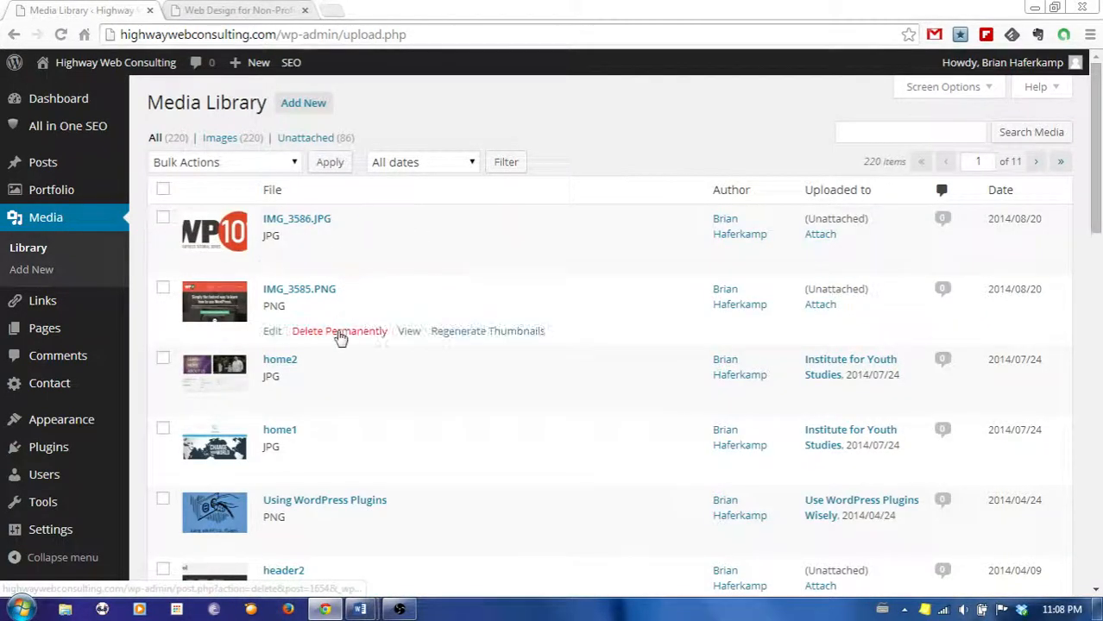
pyautogui.moveTo(340, 386)
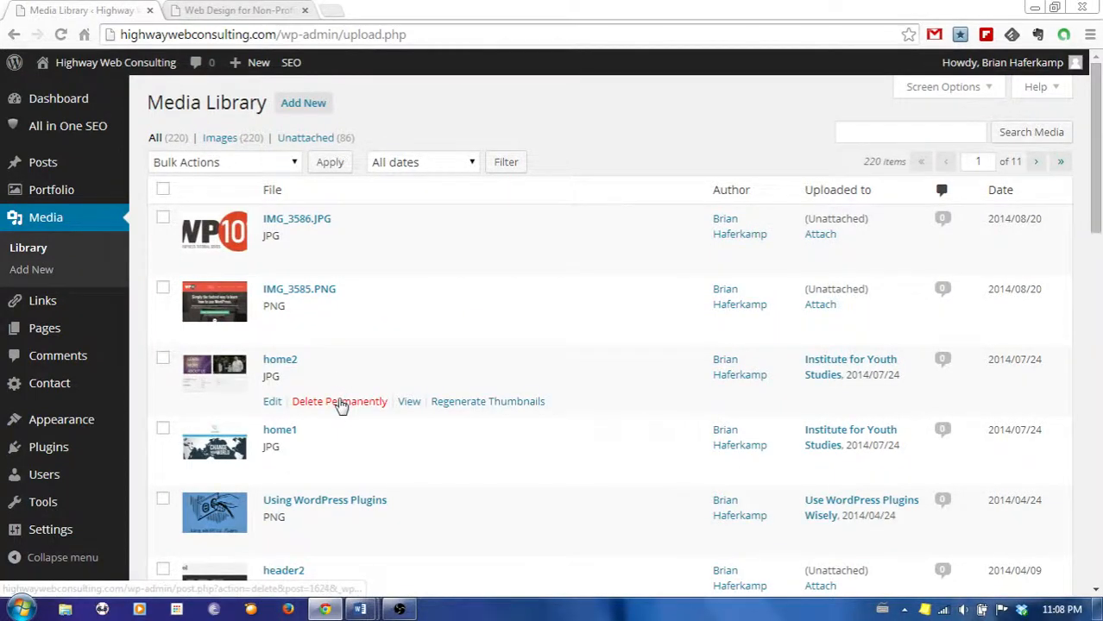
pyautogui.click(163, 218)
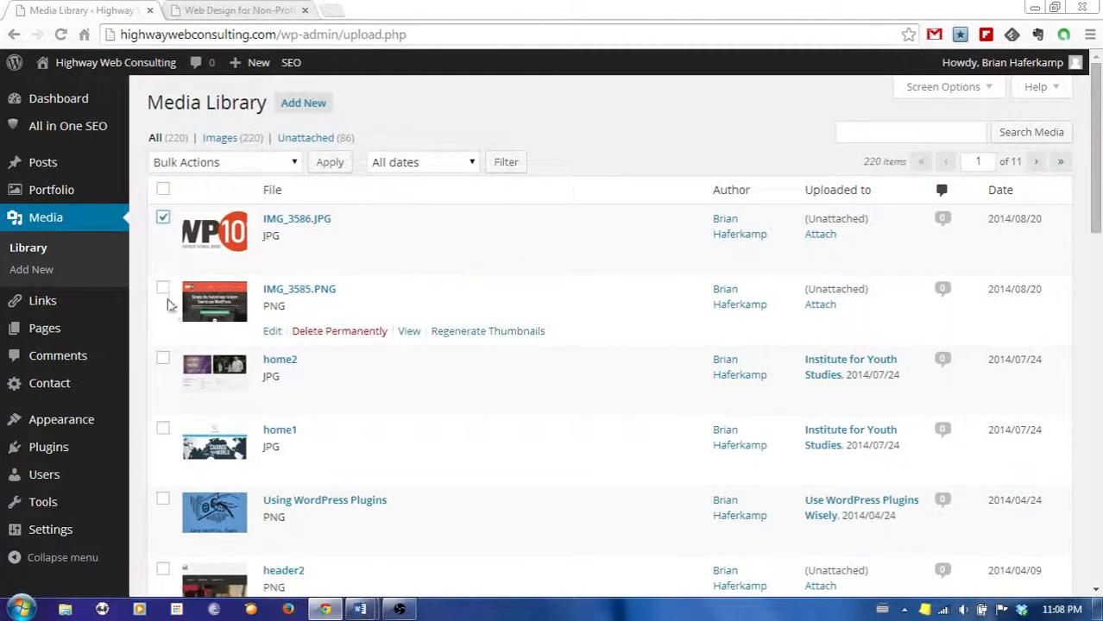
pyautogui.click(164, 290)
pyautogui.click(163, 359)
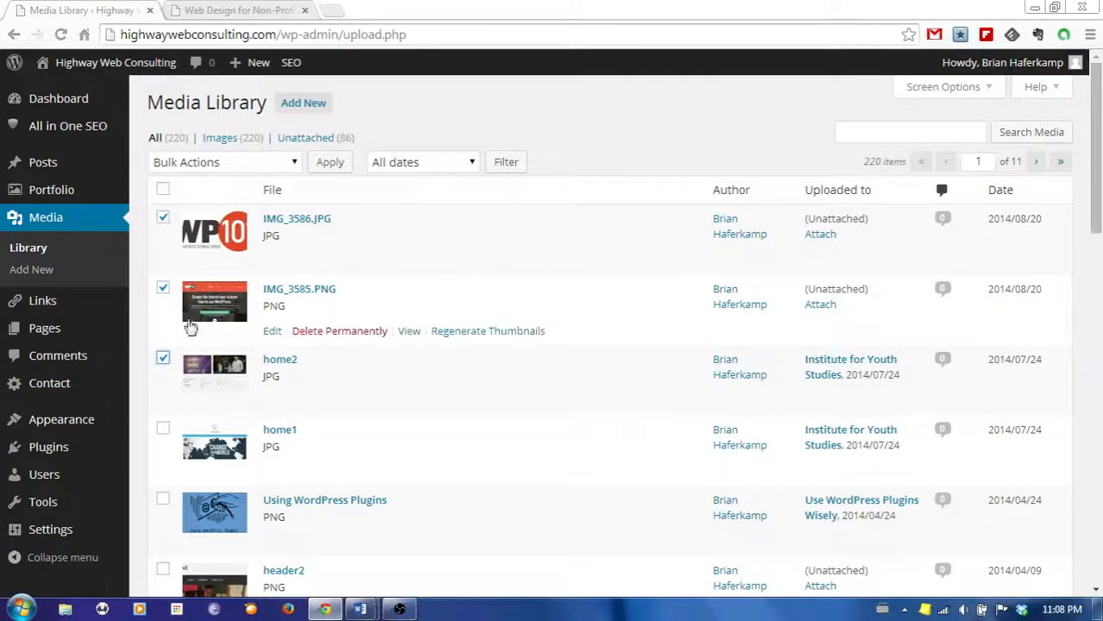
pyautogui.click(289, 166)
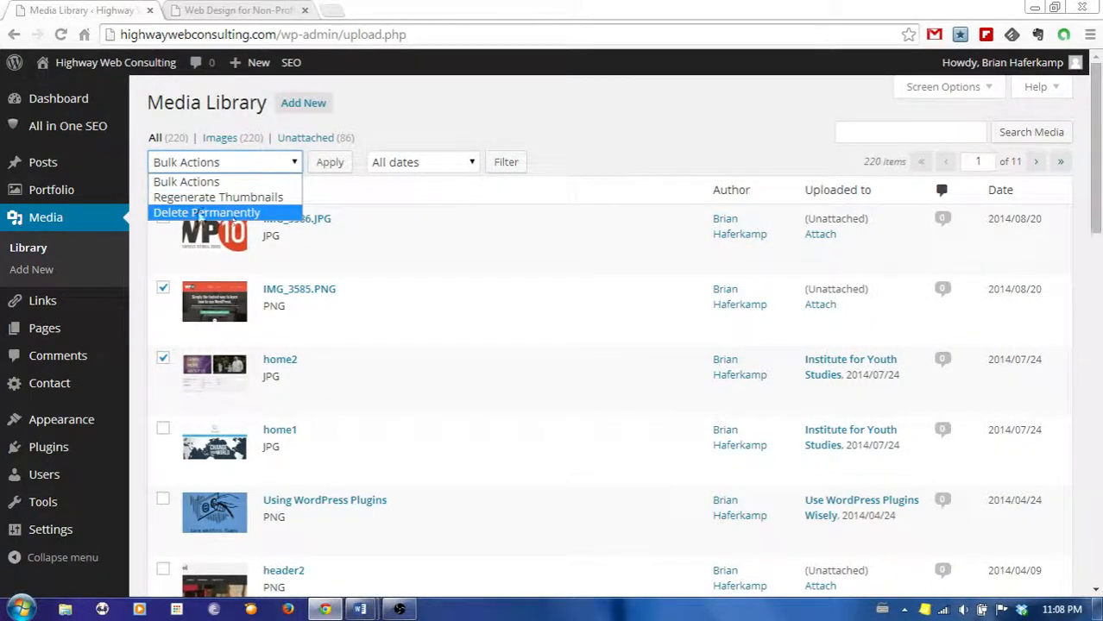
pyautogui.click(238, 213)
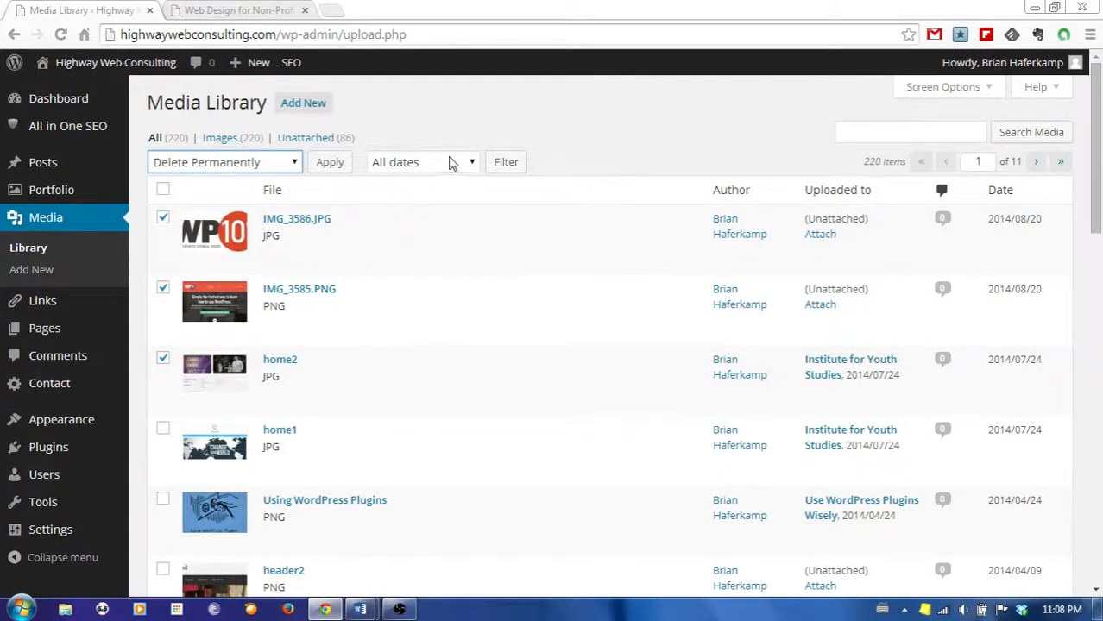
# - Try to filter the media list to September 2012 with the bulk deletion still chosen, and look through the reloaded list
pyautogui.click(451, 163)
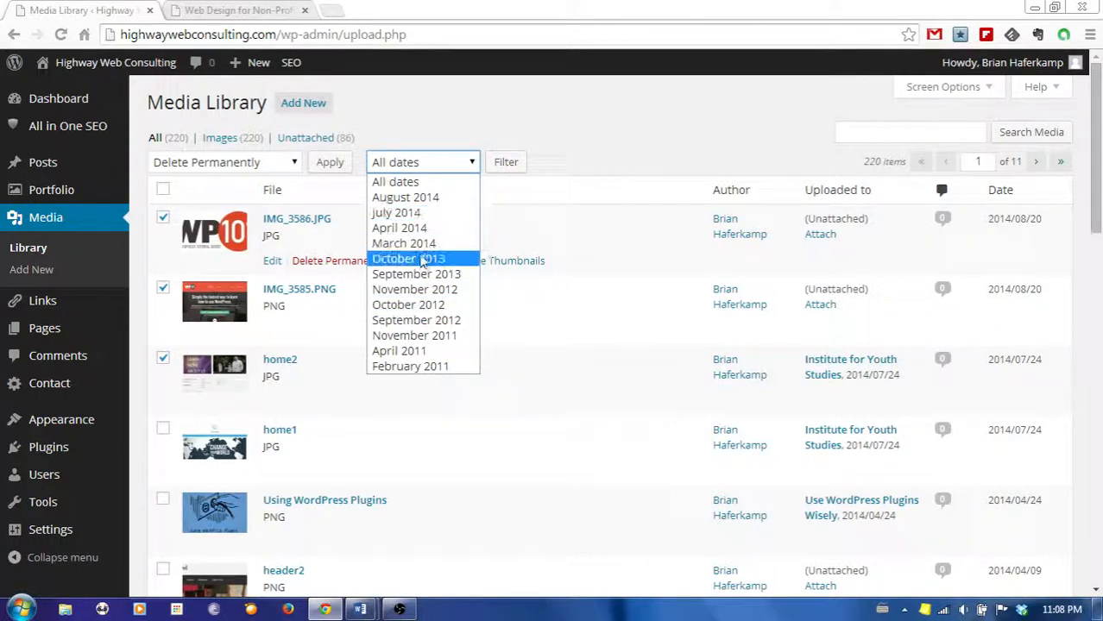
pyautogui.click(417, 320)
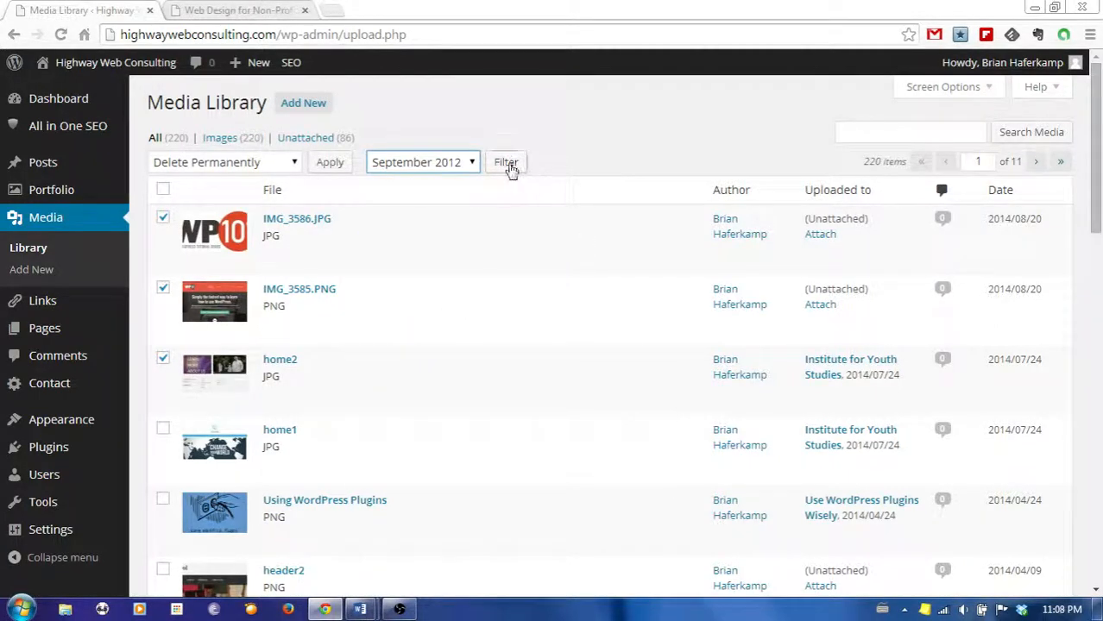
pyautogui.click(507, 163)
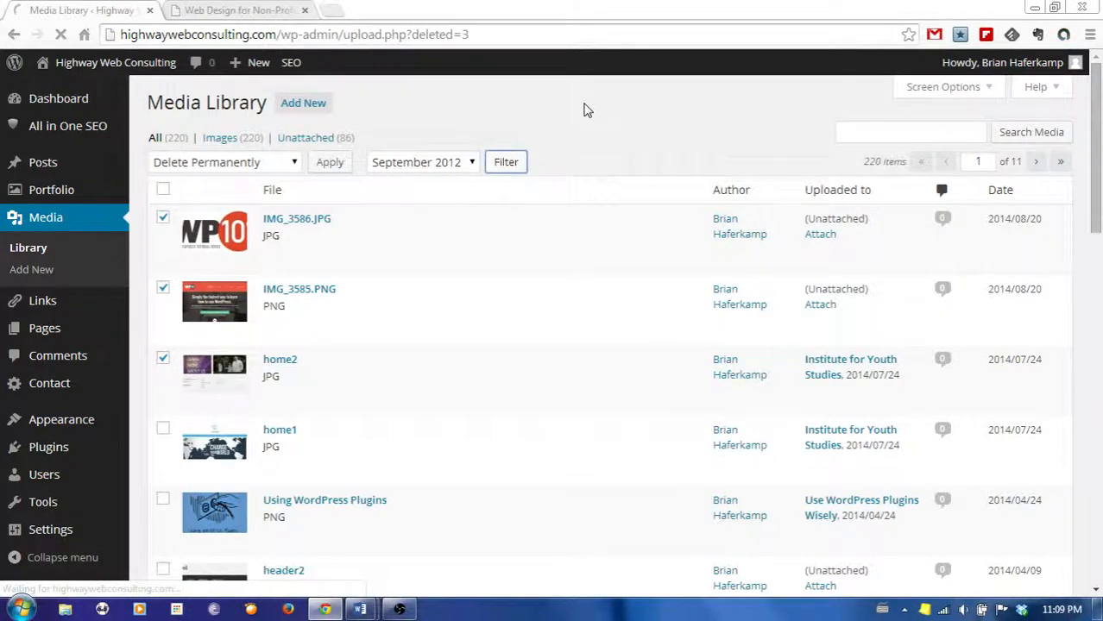
pyautogui.scroll(-9, 528, 321)
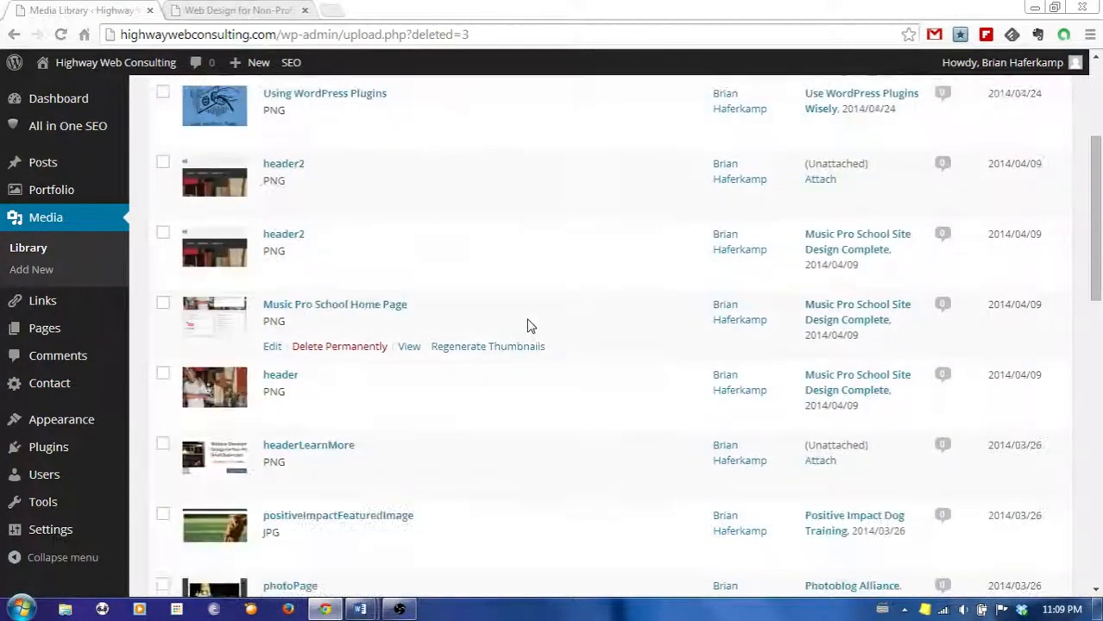
pyautogui.scroll(-5, 527, 318)
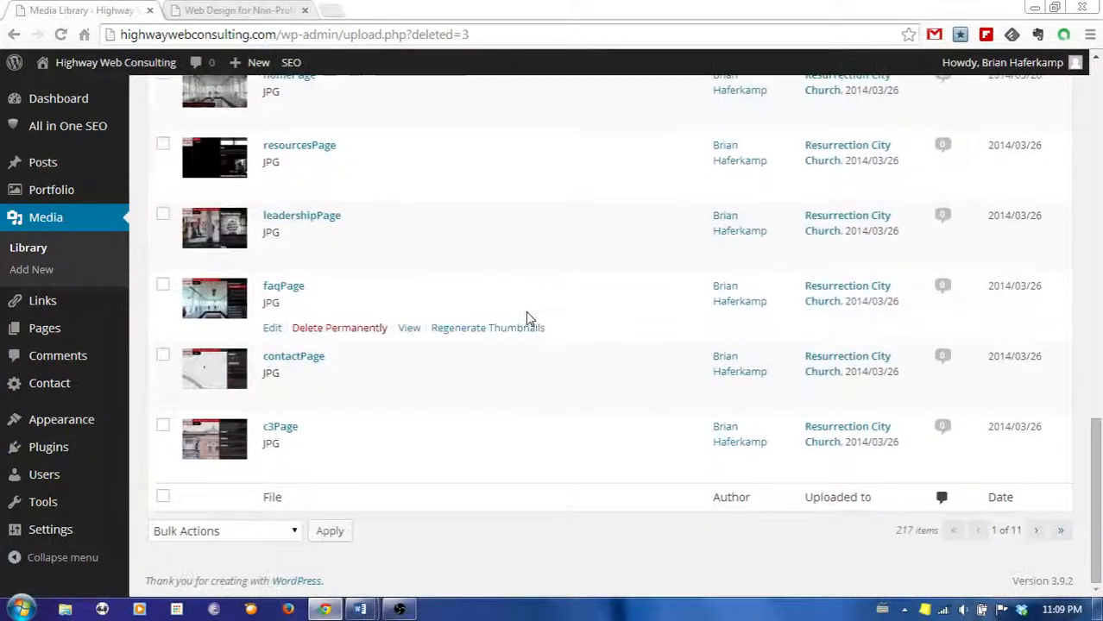
pyautogui.scroll(14, 1010, 336)
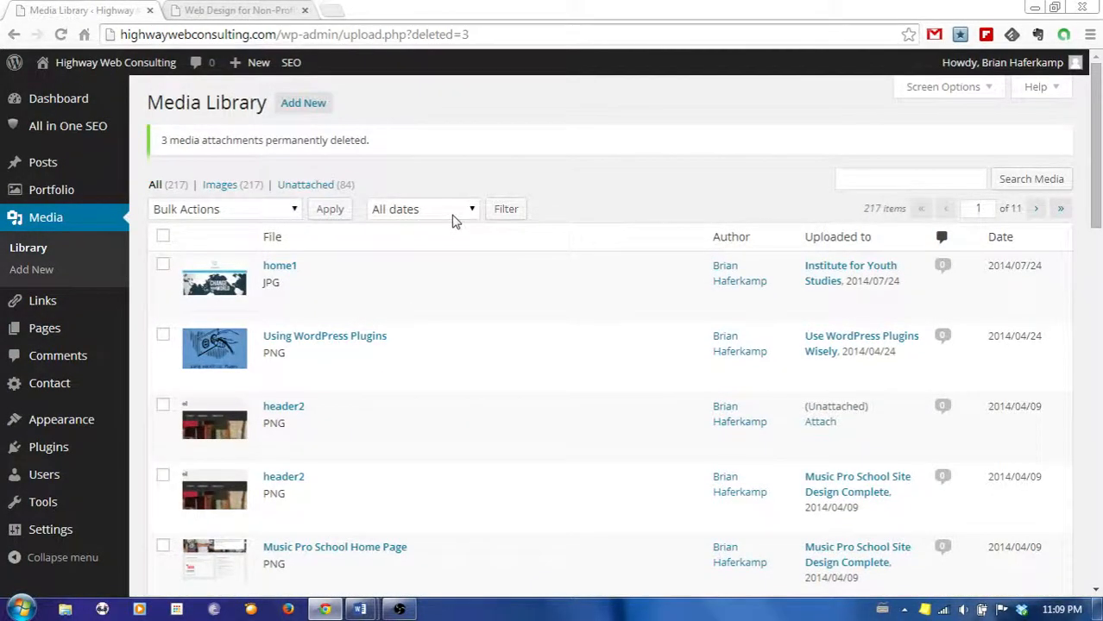
# - Filter the media list to September 2013 and review the listed files
pyautogui.click(454, 214)
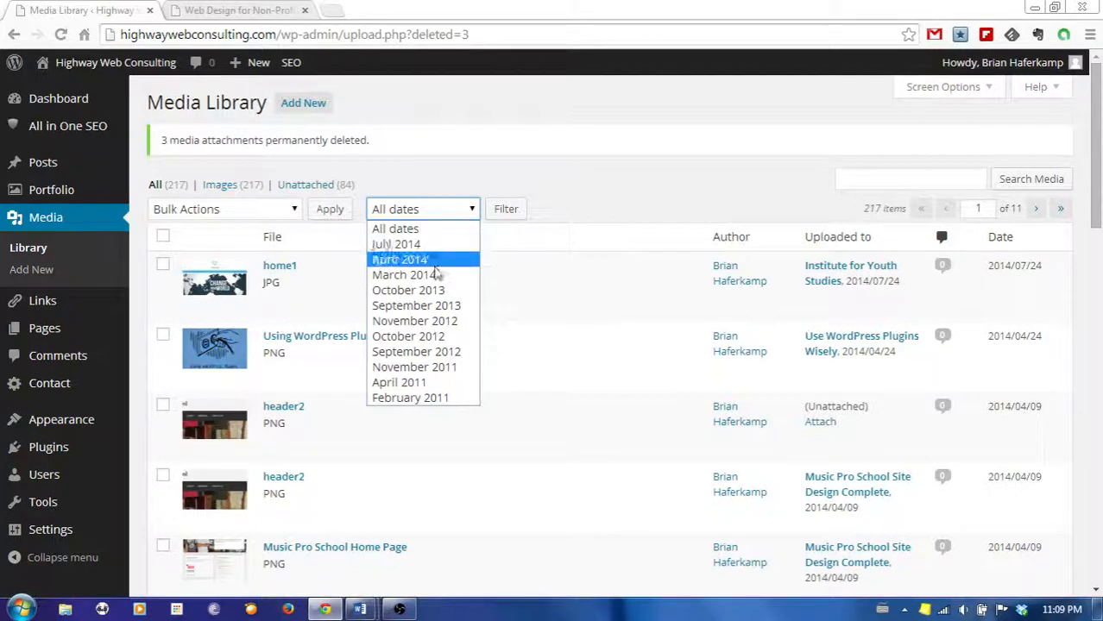
pyautogui.click(423, 306)
pyautogui.click(507, 210)
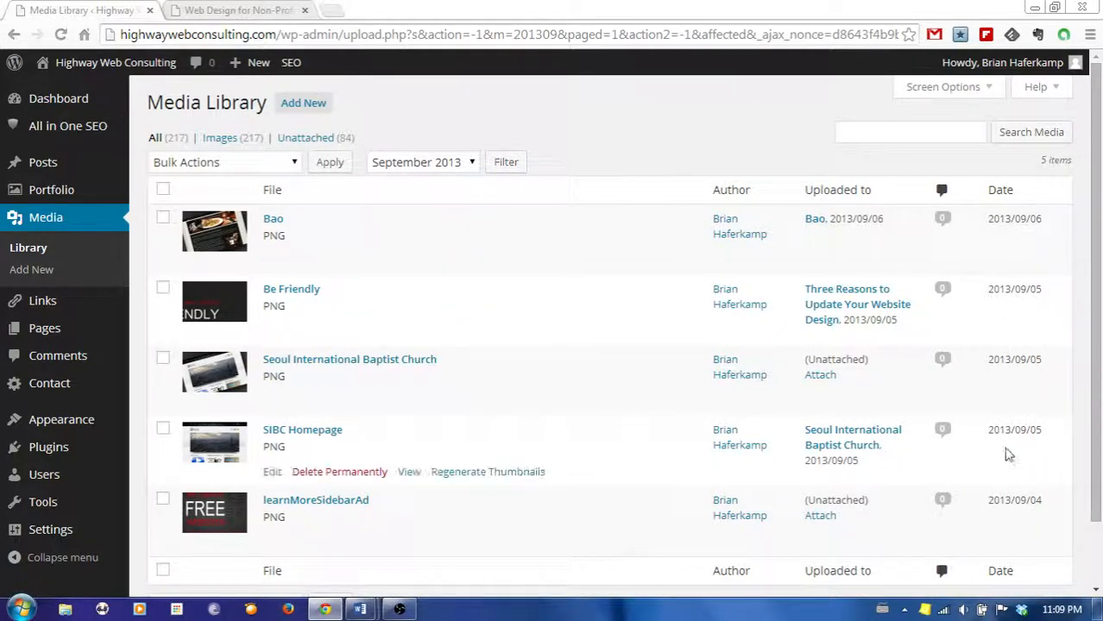
pyautogui.scroll(-2, 569, 341)
pyautogui.scroll(2, 604, 332)
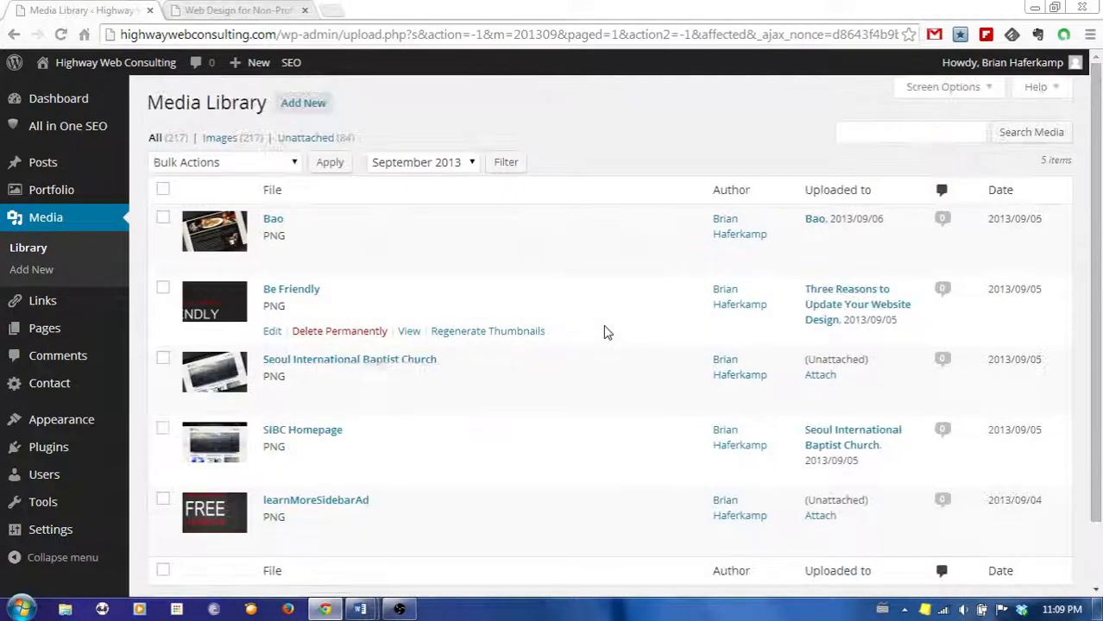
pyautogui.scroll(-2, 552, 268)
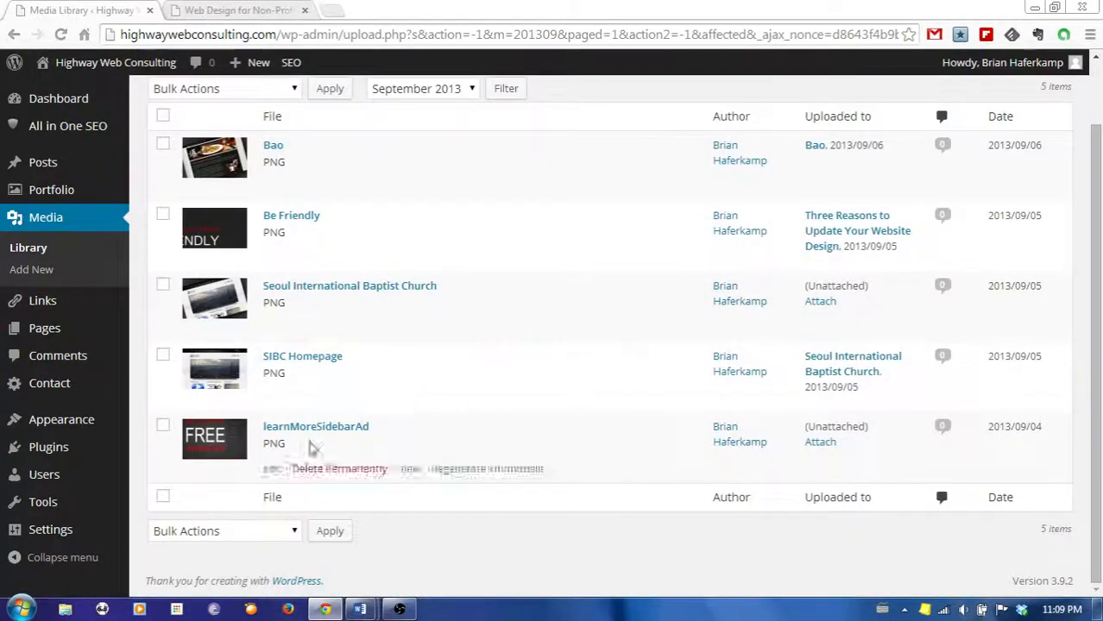
pyautogui.scroll(2, 285, 239)
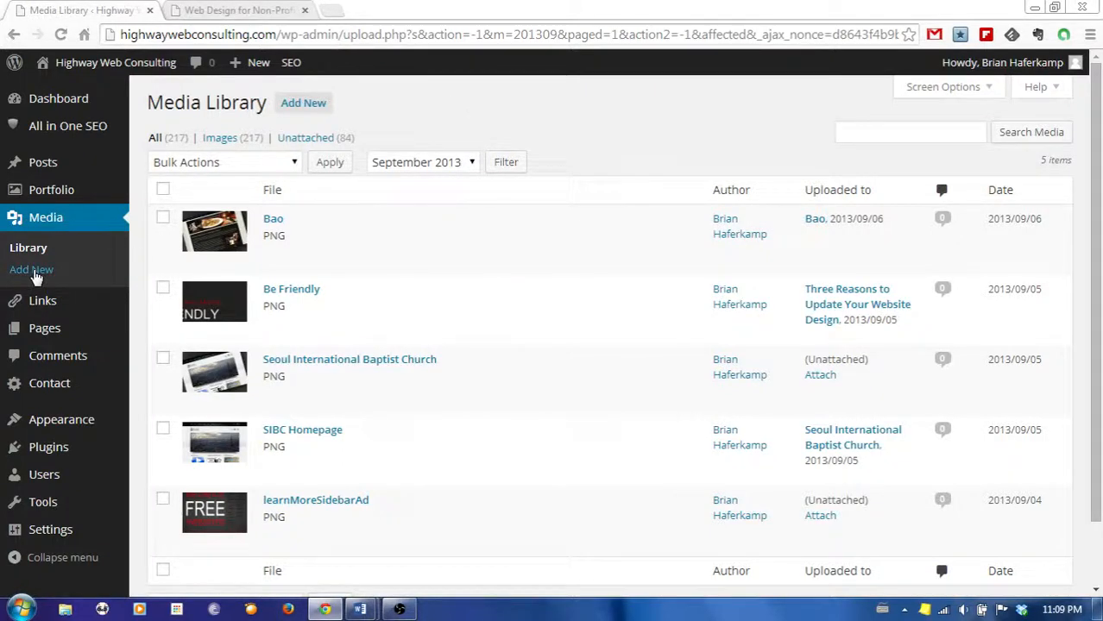
# - Open the page for uploading new media and reduce the browser to a smaller window that exposes the desktop
pyautogui.click(35, 270)
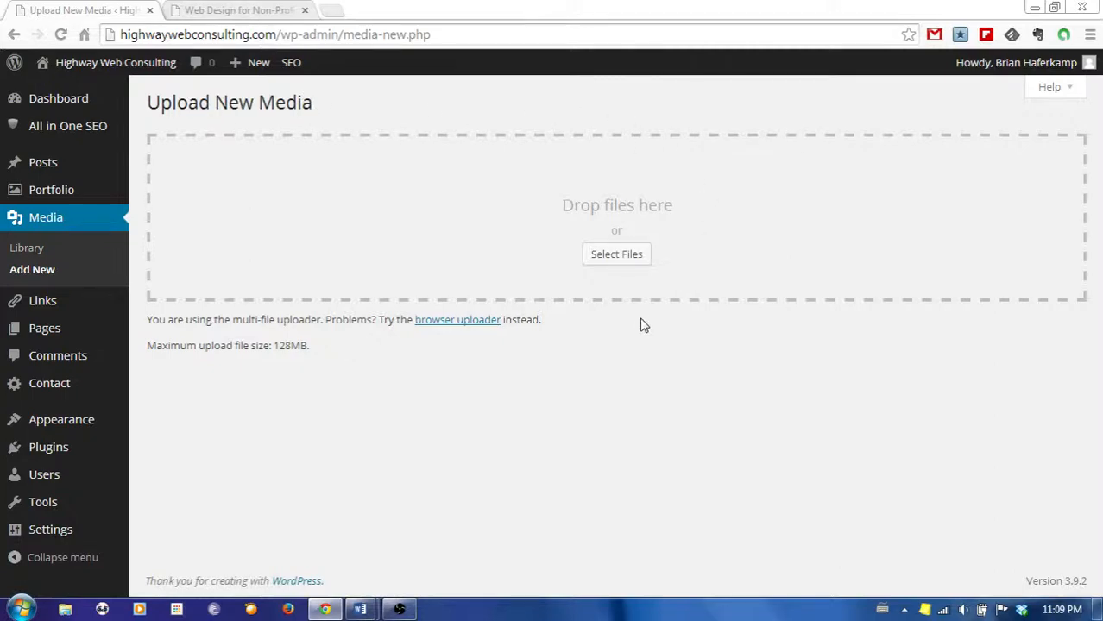
pyautogui.click(1054, 7)
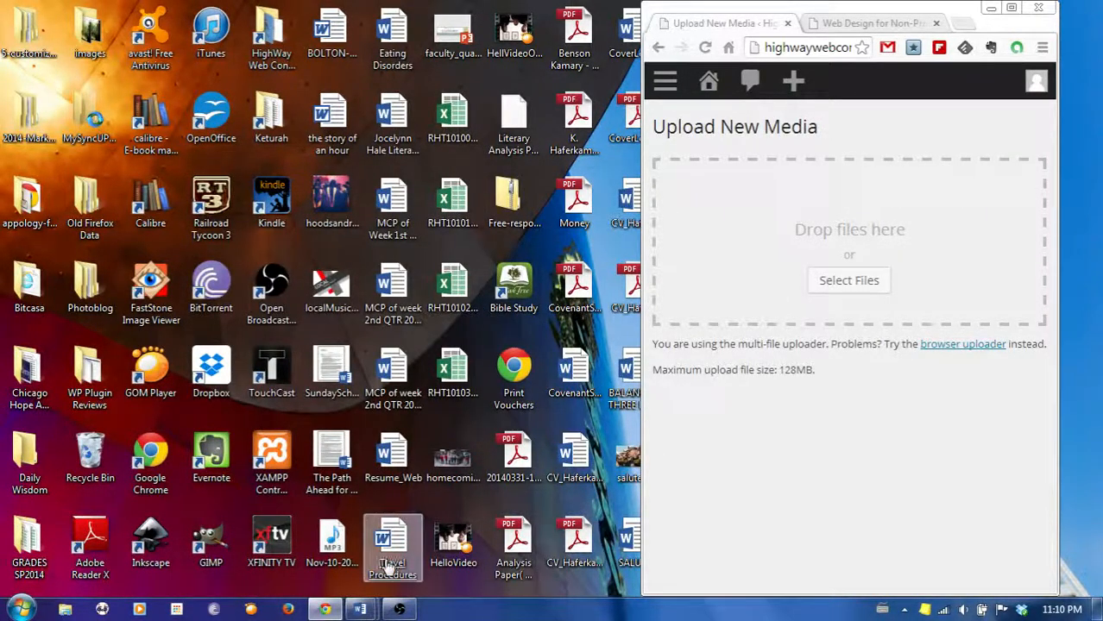
# - Open the May 2014 subfolder of the desktop's Photoblog folder in a window narrowed to fit beside the browser
pyautogui.doubleClick(84, 310)
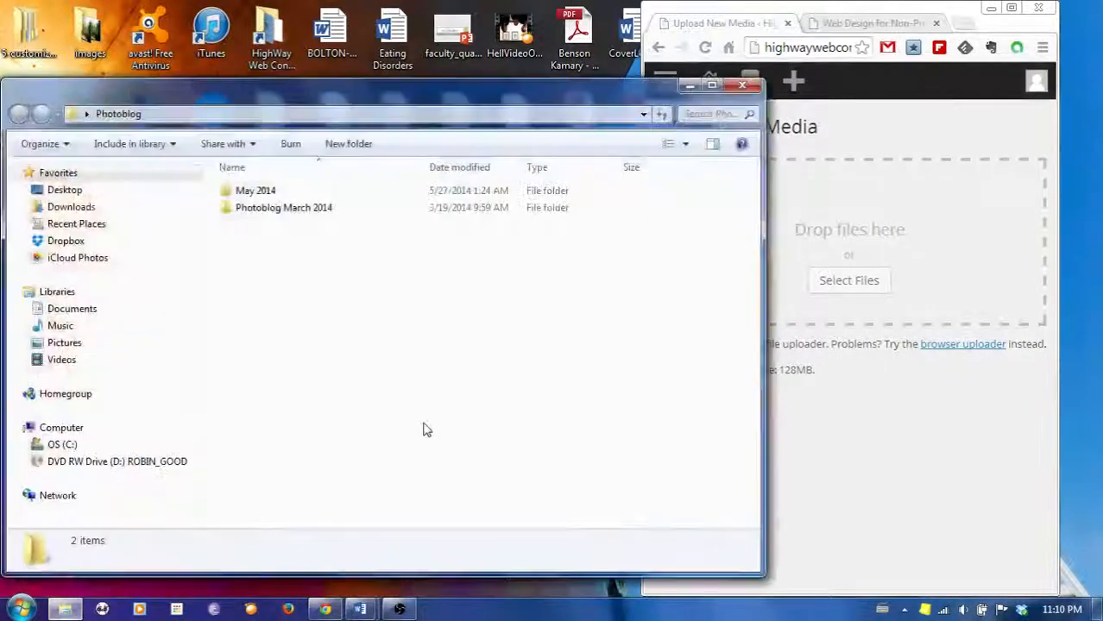
pyautogui.moveTo(762, 269); pyautogui.dragTo(384, 270)
pyautogui.doubleClick(255, 190)
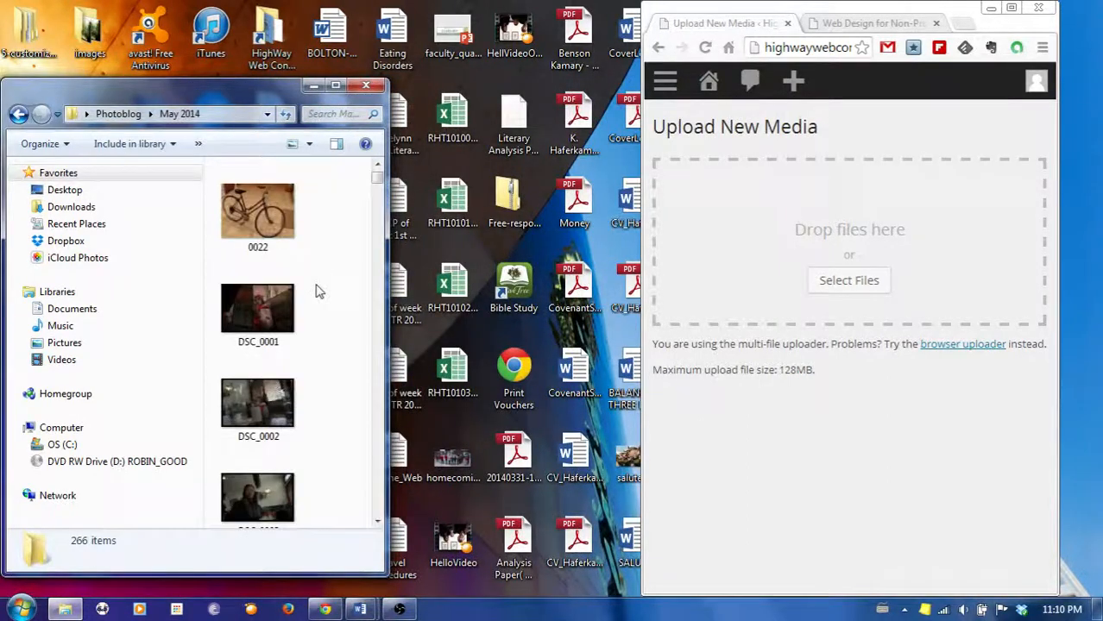
# - Look through the pictures in the May 2014 folder for one to upload
pyautogui.scroll(-10, 339, 334)
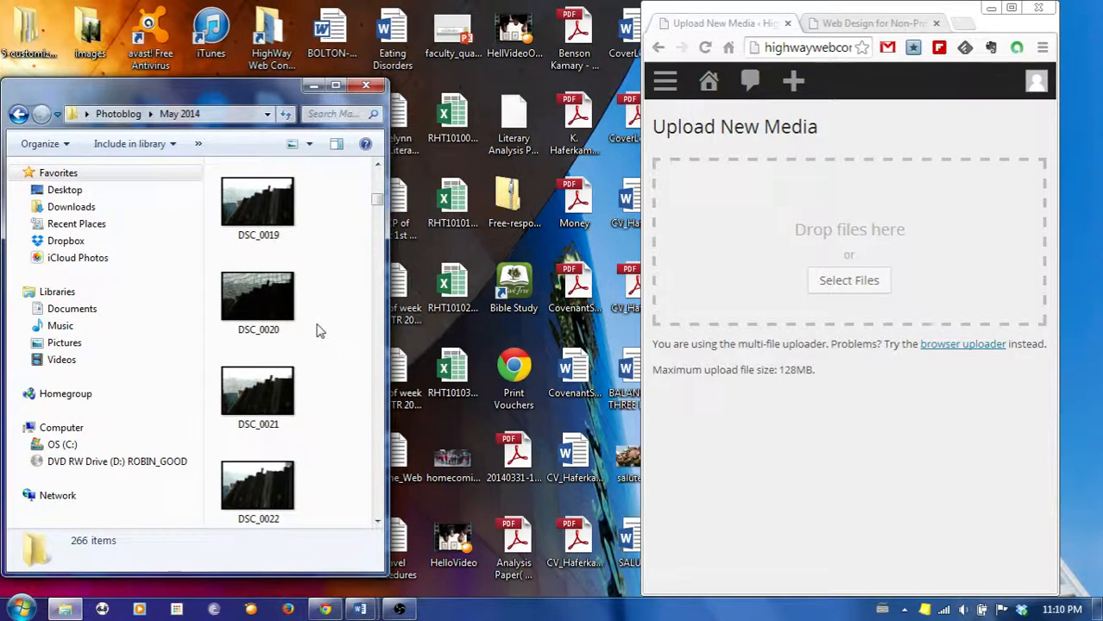
pyautogui.moveTo(270, 394)
pyautogui.mouseDown()
pyautogui.moveTo(525, 374)
pyautogui.moveTo(613, 356)
pyautogui.moveTo(271, 371)
pyautogui.moveTo(283, 395)
pyautogui.mouseUp()
pyautogui.scroll(-3, 349, 384)
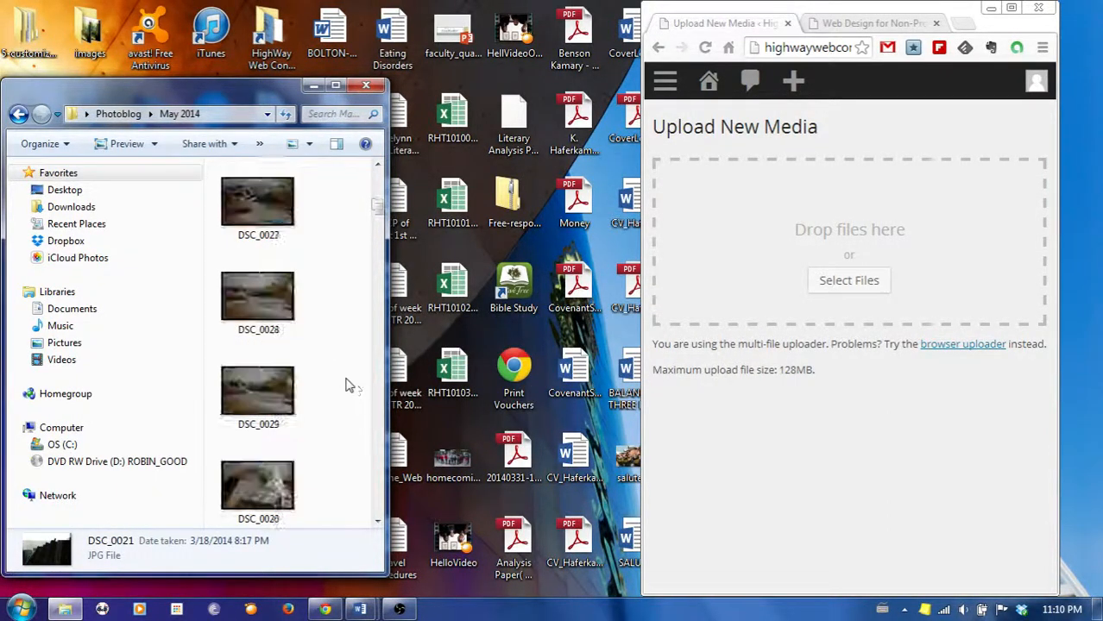
pyautogui.click(118, 114)
pyautogui.doubleClick(264, 195)
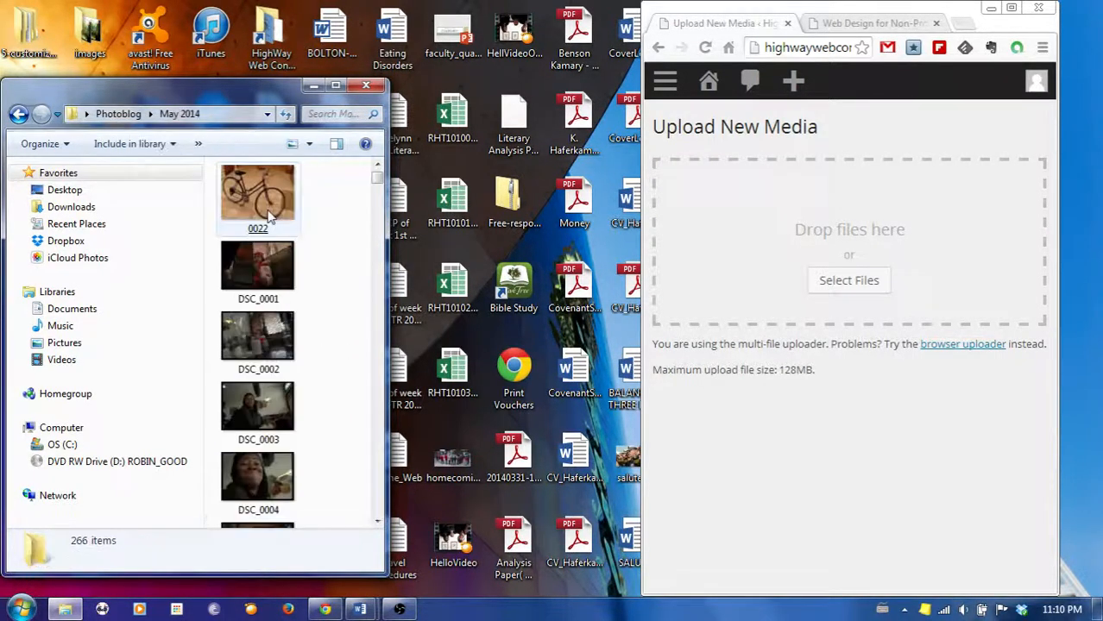
pyautogui.click(259, 205)
# - Switch to the Photoblog March 2014 folder and select the picture DSC_0475
pyautogui.click(136, 114)
pyautogui.doubleClick(296, 207)
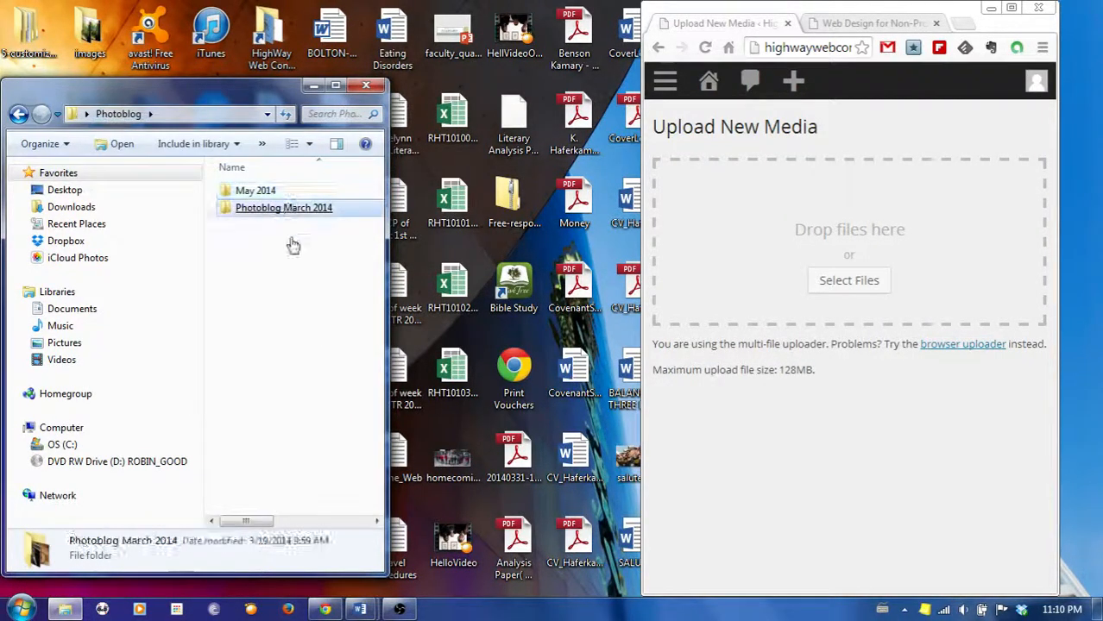
pyautogui.scroll(-15, 327, 328)
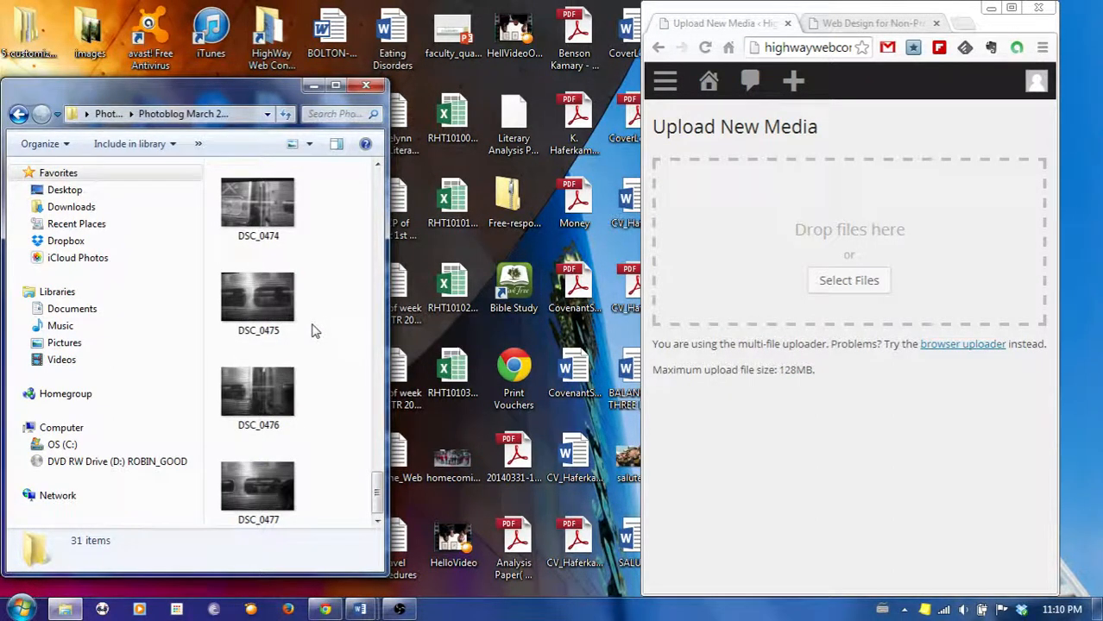
pyautogui.click(274, 293)
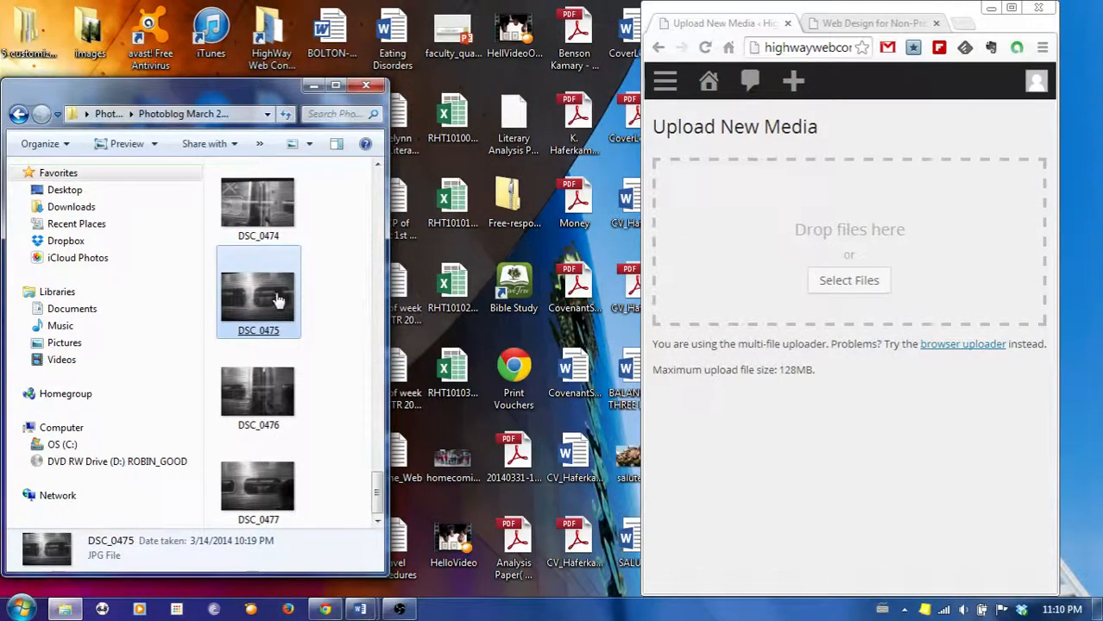
# - Upload the selected picture DSC_0475 from the folder to the media uploader and maximize the browser window
pyautogui.moveTo(278, 300); pyautogui.dragTo(280, 326)
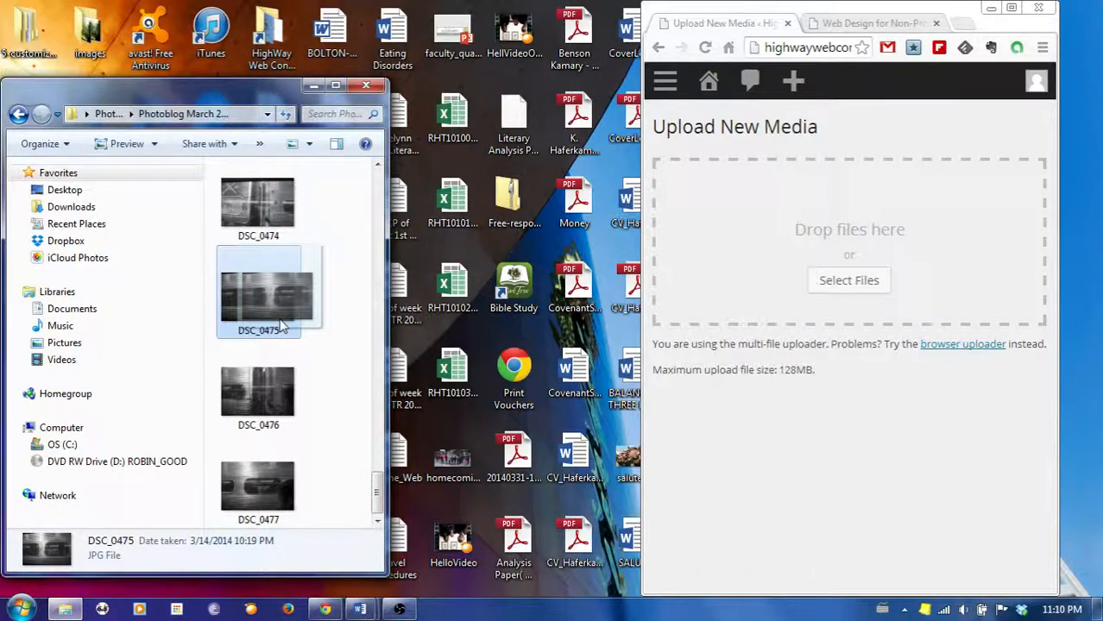
pyautogui.moveTo(281, 326); pyautogui.dragTo(901, 257)
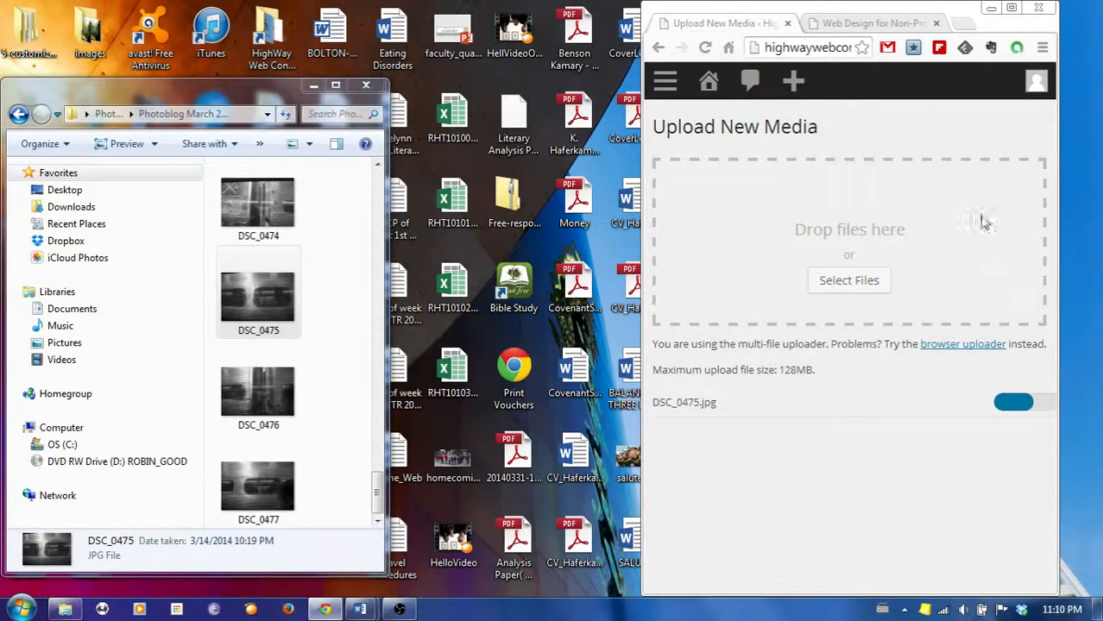
pyautogui.click(1011, 8)
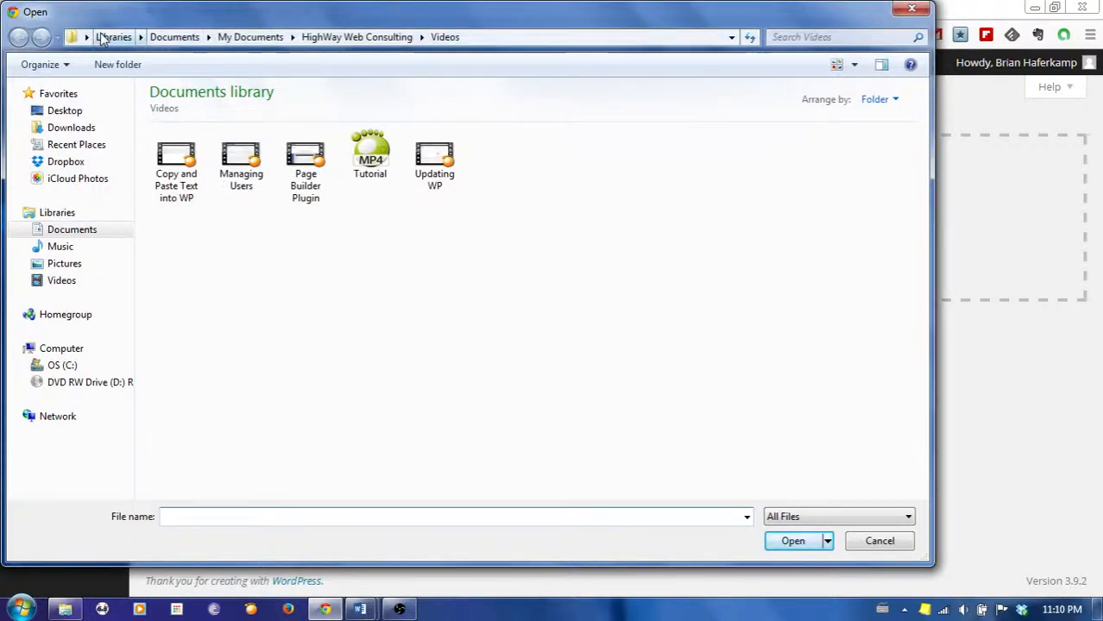
# - Browse the Desktop for files to upload and try selecting a consecutive range starting at the BALANCING THREE KEY MINISTRY COMPONENTS Word document
pyautogui.click(67, 110)
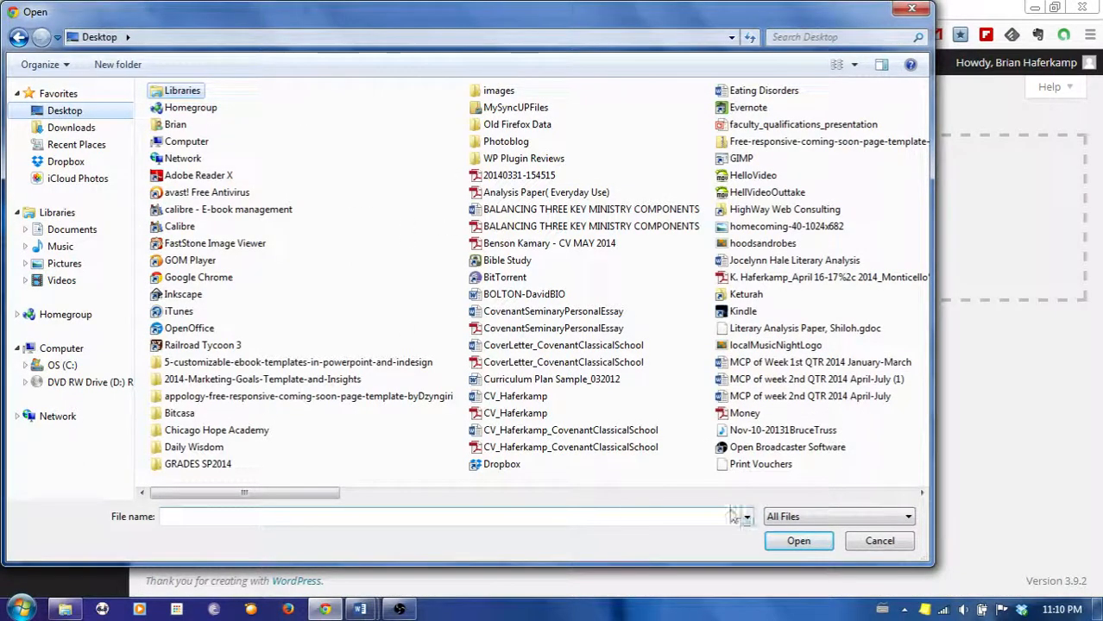
pyautogui.moveTo(303, 505); pyautogui.dragTo(348, 500)
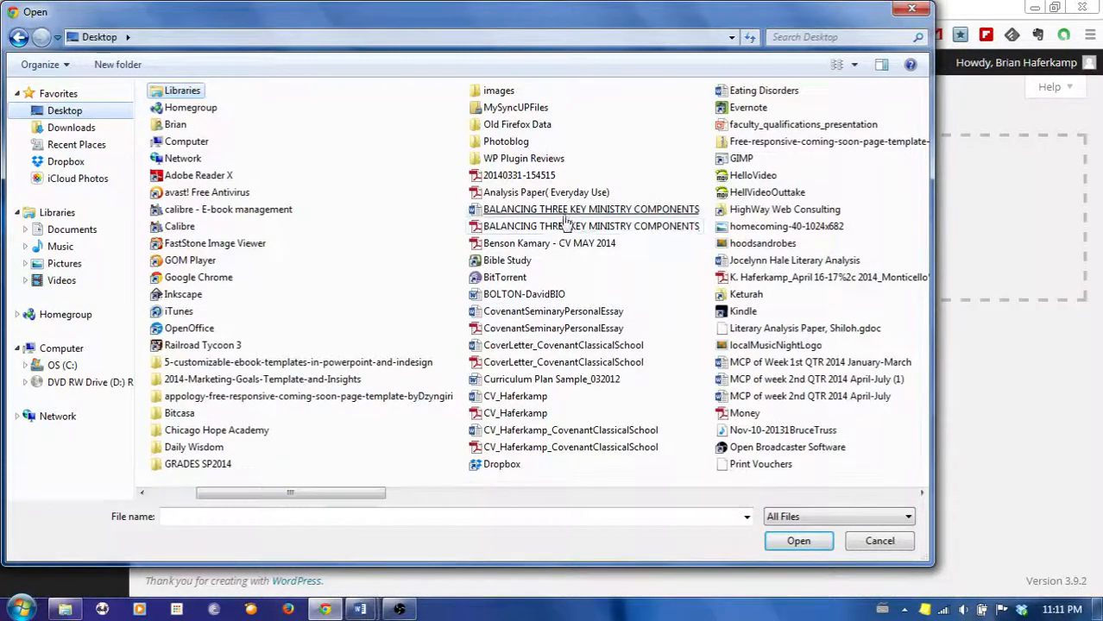
pyautogui.click(640, 211)
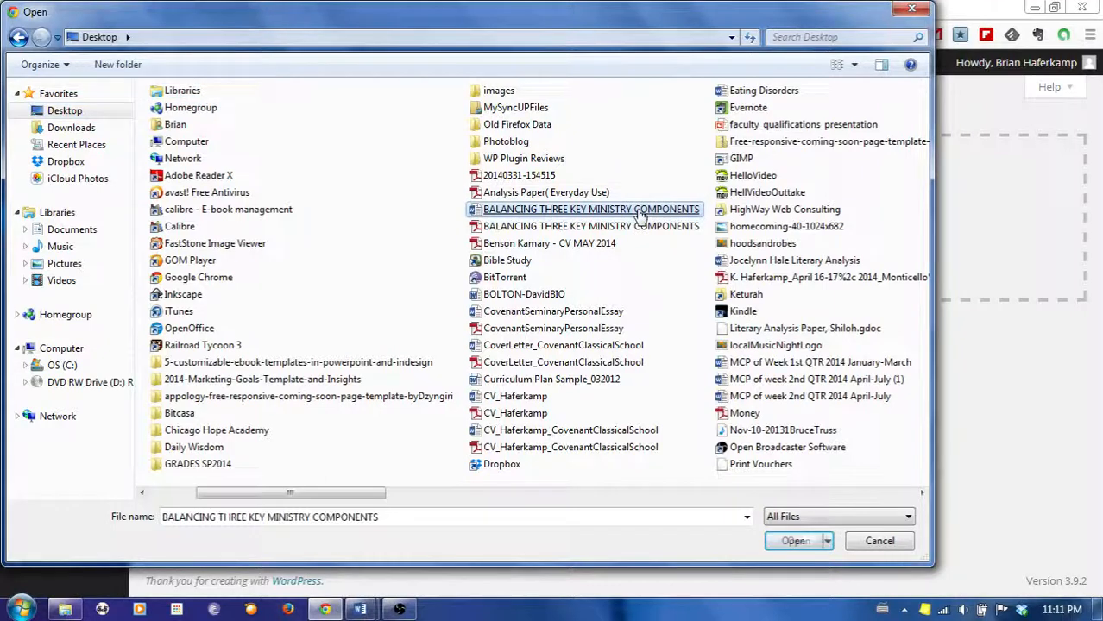
pyautogui.keyDown('ctrl'); pyautogui.click(681, 227); pyautogui.keyUp('ctrl')
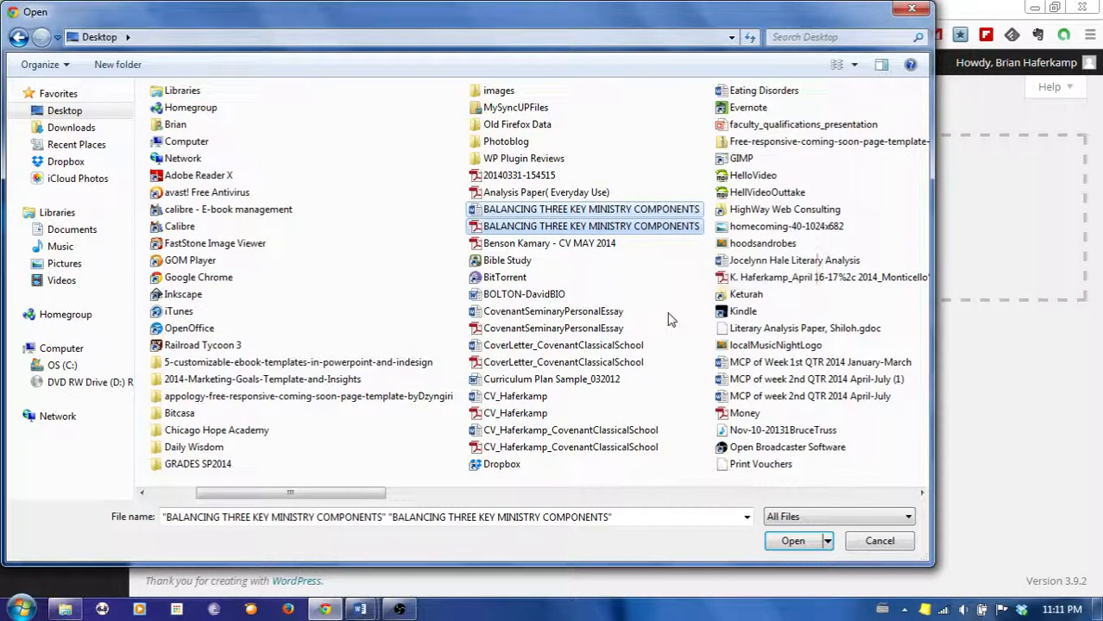
pyautogui.keyDown('shift'); pyautogui.click(608, 348); pyautogui.keyUp('shift')
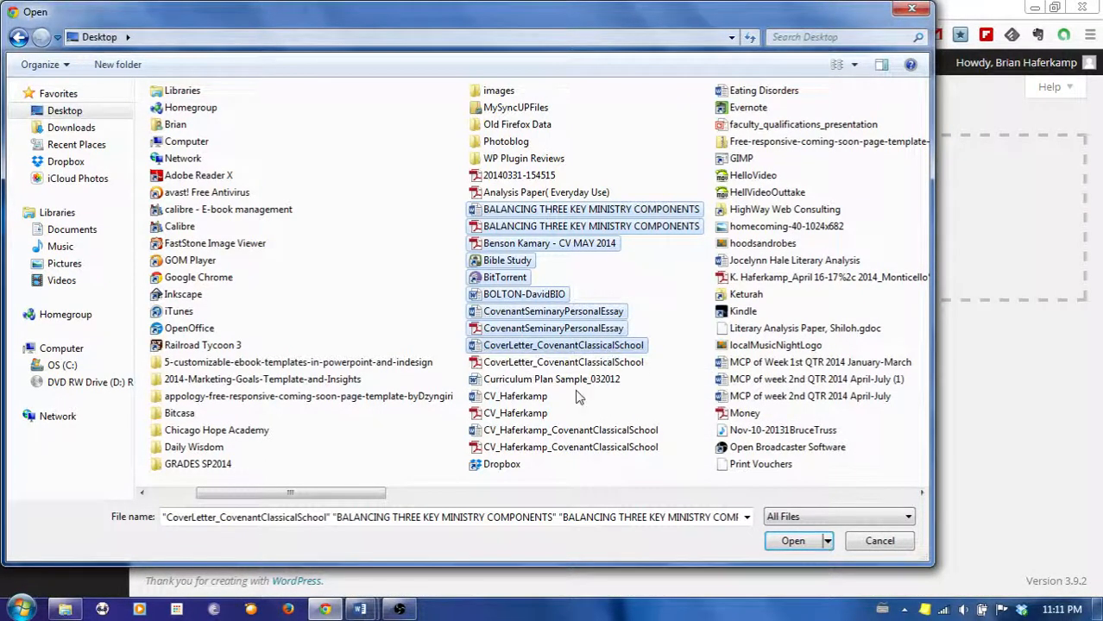
pyautogui.keyDown('shift'); pyautogui.click(552, 431); pyautogui.keyUp('shift')
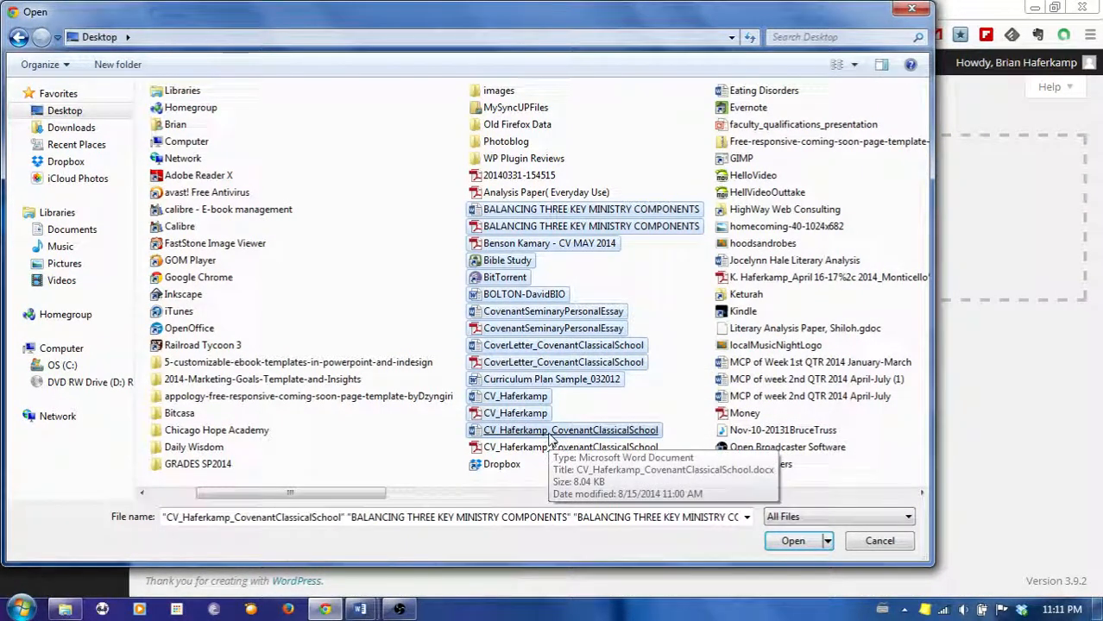
pyautogui.click(691, 287)
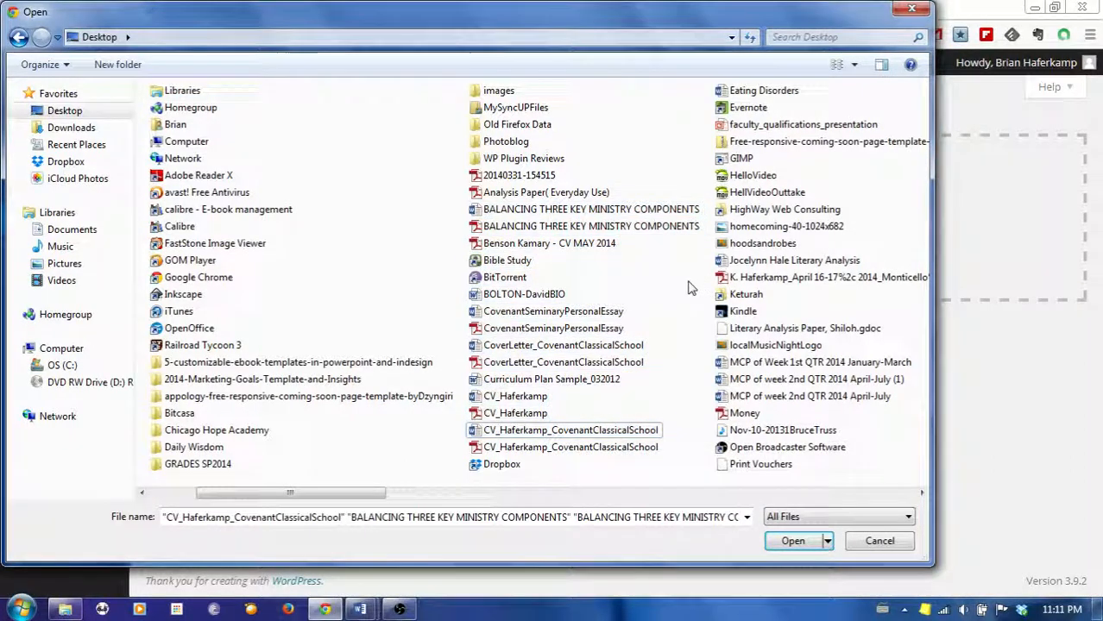
# - Try selecting non-adjacent Desktop files, including BALANCING THREE KEY MINISTRY COMPONENTS, HighWay Web Consulting, a cover letter and two MCP of week documents
pyautogui.click(656, 209)
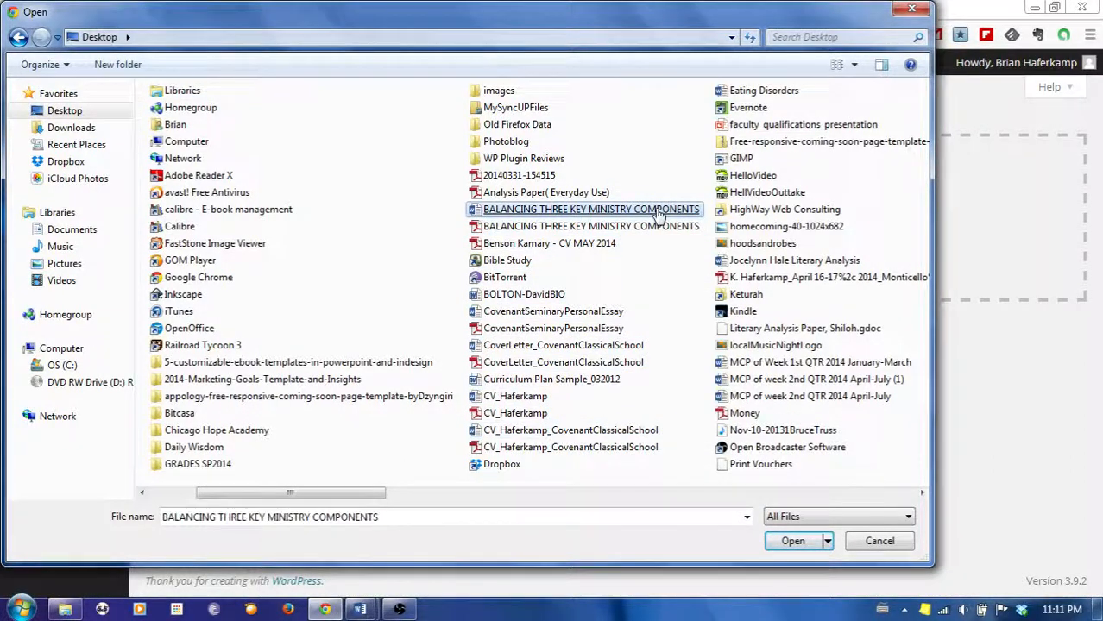
pyautogui.keyDown('ctrl'); pyautogui.click(768, 210); pyautogui.keyUp('ctrl')
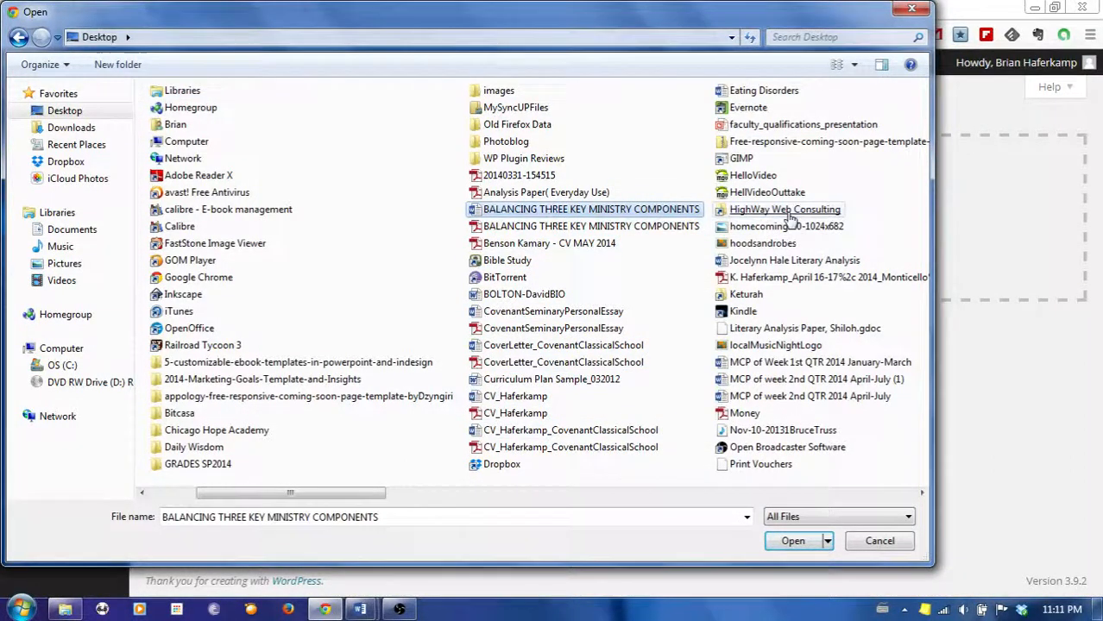
pyautogui.keyDown('ctrl'); pyautogui.click(597, 347); pyautogui.keyUp('ctrl')
pyautogui.keyDown('ctrl'); pyautogui.click(771, 397); pyautogui.keyUp('ctrl')
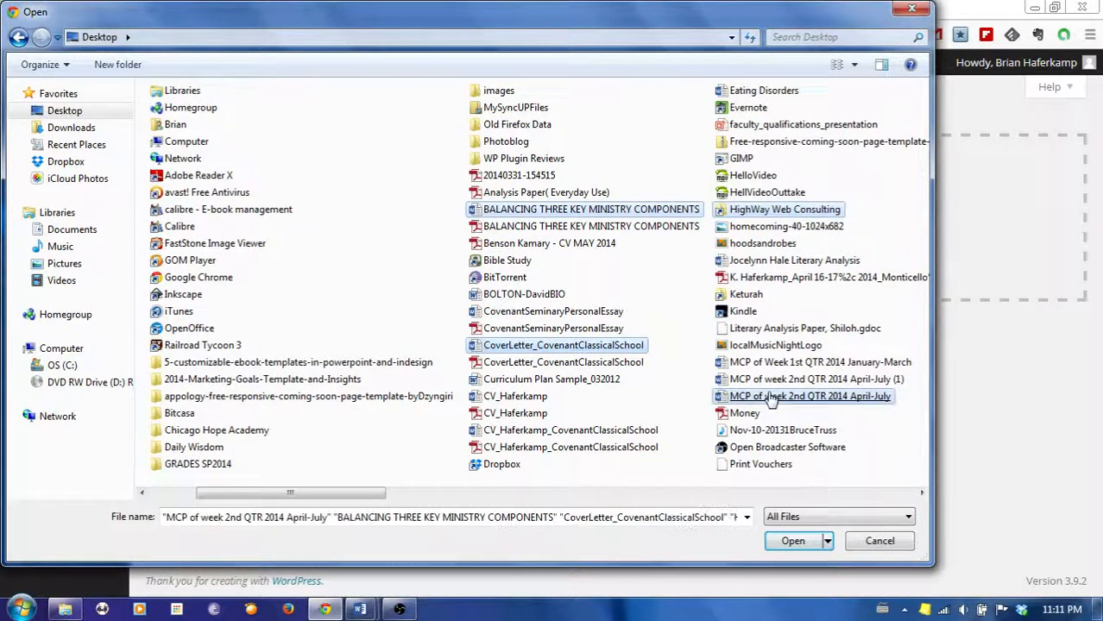
pyautogui.keyDown('ctrl'); pyautogui.click(759, 363); pyautogui.keyUp('ctrl')
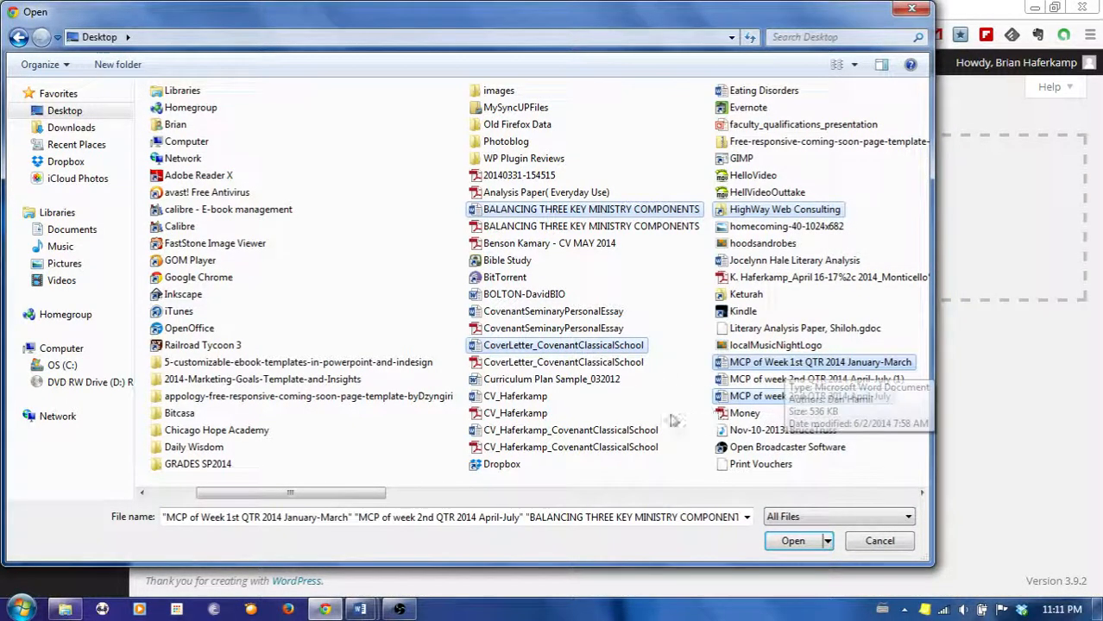
pyautogui.click(675, 336)
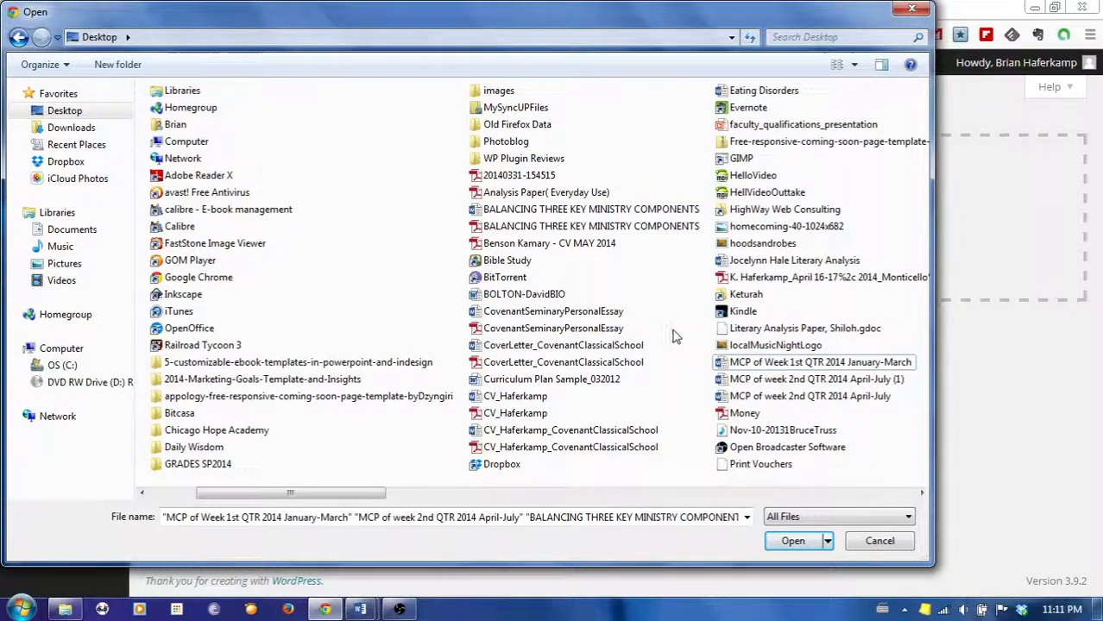
# - Try selecting every picture in the Desktop's Photoblog March 2014 folder for upload, then cancel the file selection
pyautogui.doubleClick(506, 142)
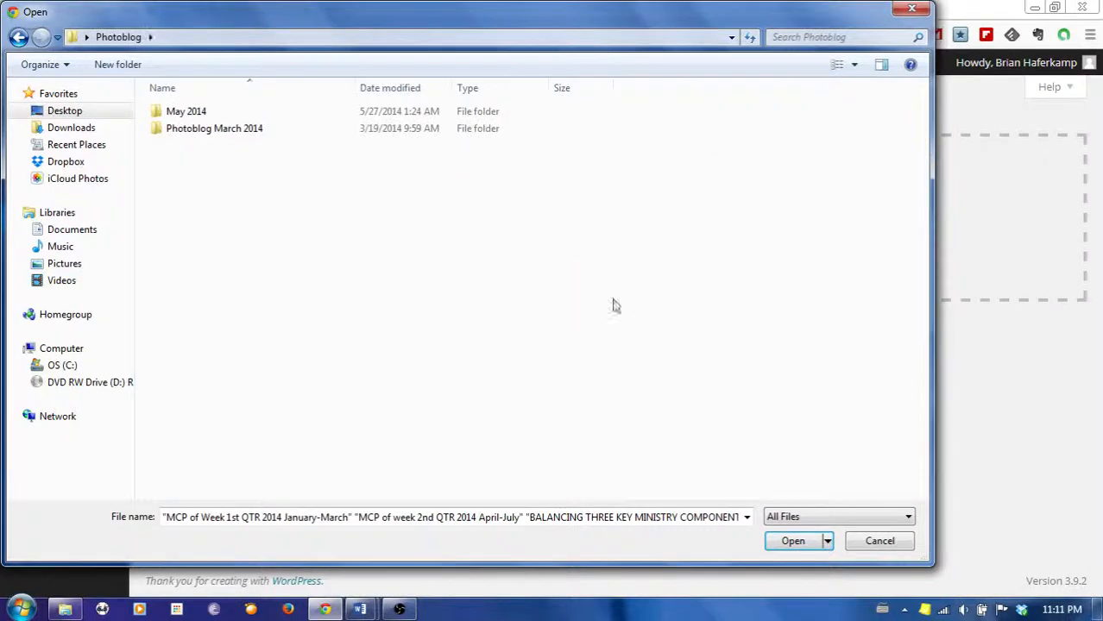
pyautogui.doubleClick(220, 129)
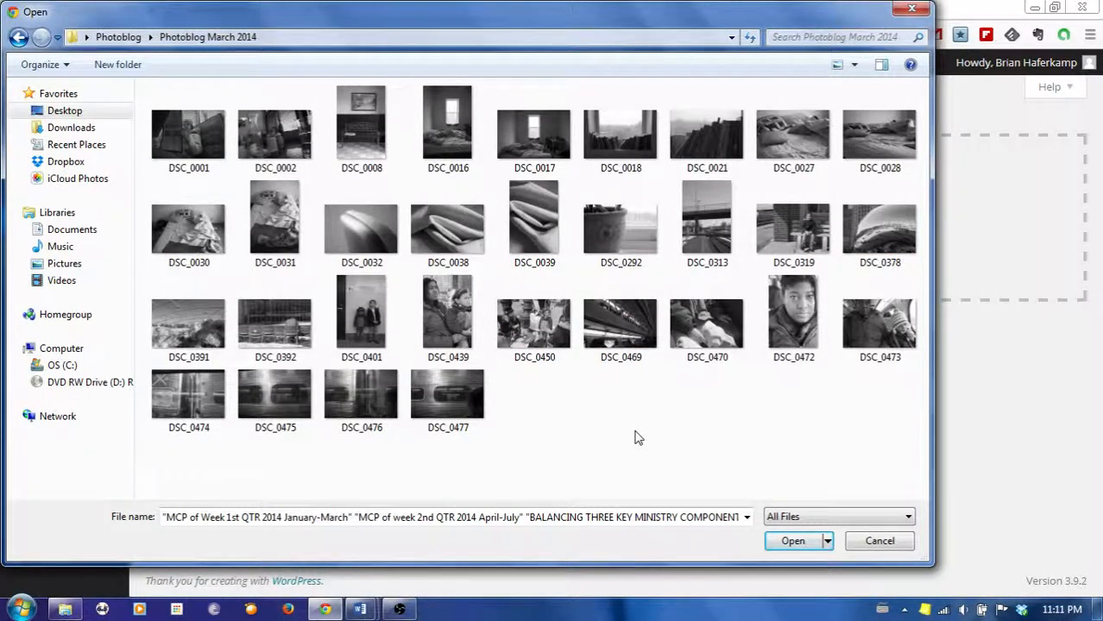
pyautogui.hotkey('ctrl', 'a')
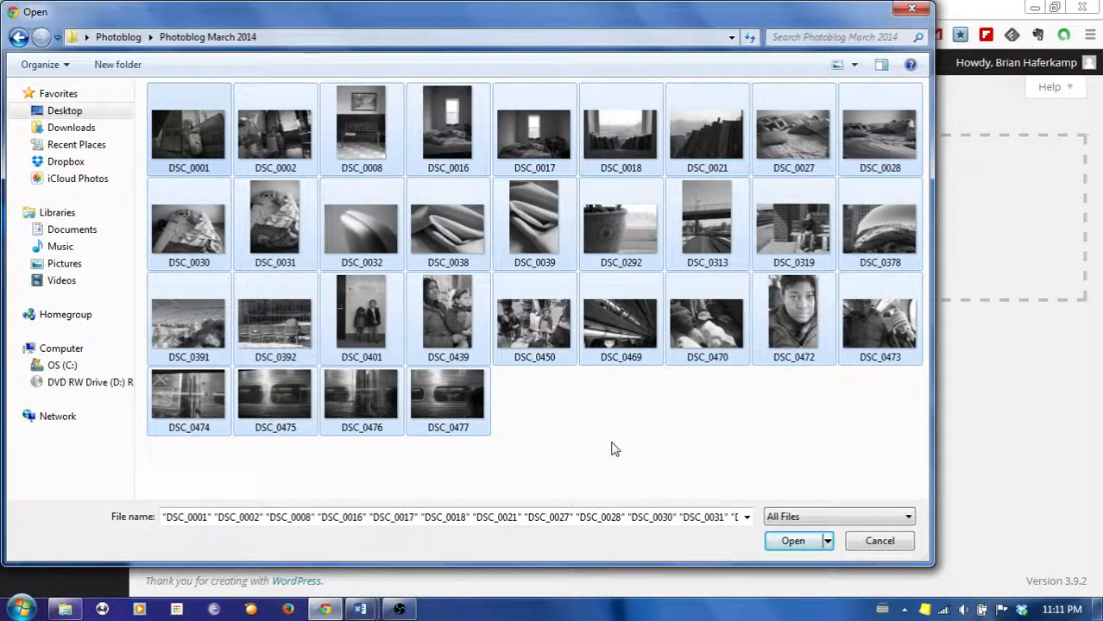
pyautogui.click(884, 543)
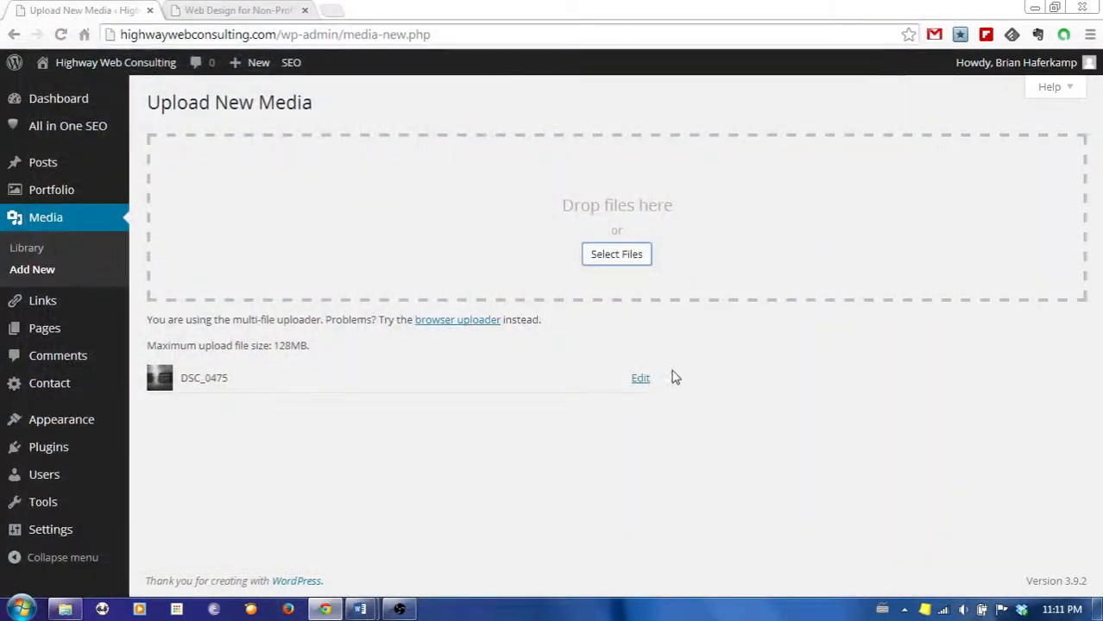
# - Upload the PDF and Word versions of BALANCING THREE KEY MINISTRY COMPONENTS from the Desktop
pyautogui.click(631, 270)
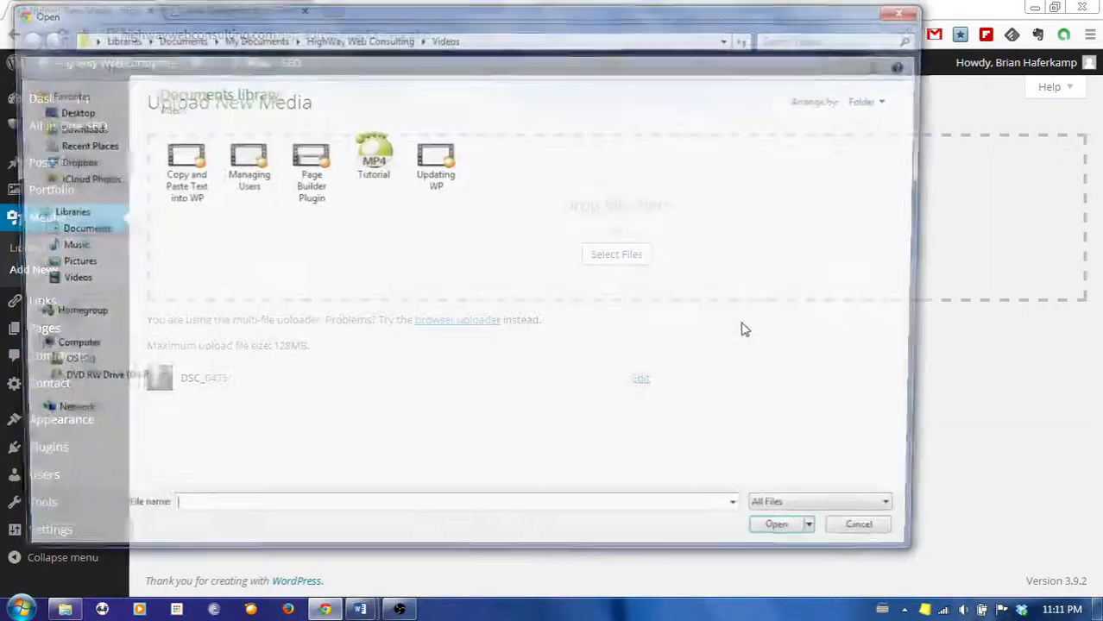
pyautogui.click(65, 110)
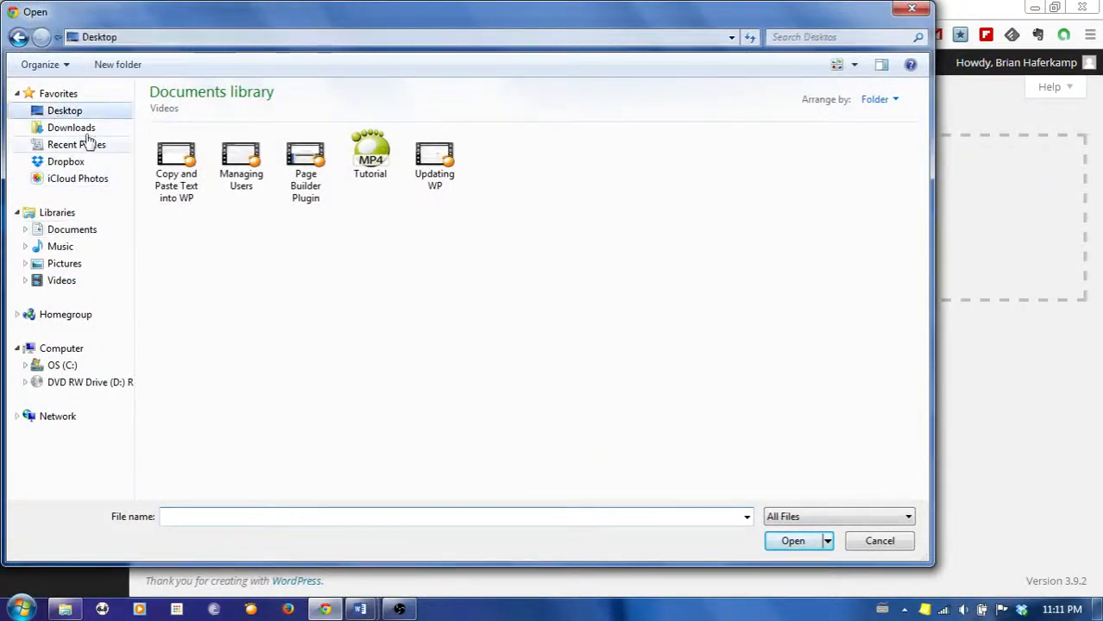
pyautogui.doubleClick(591, 226)
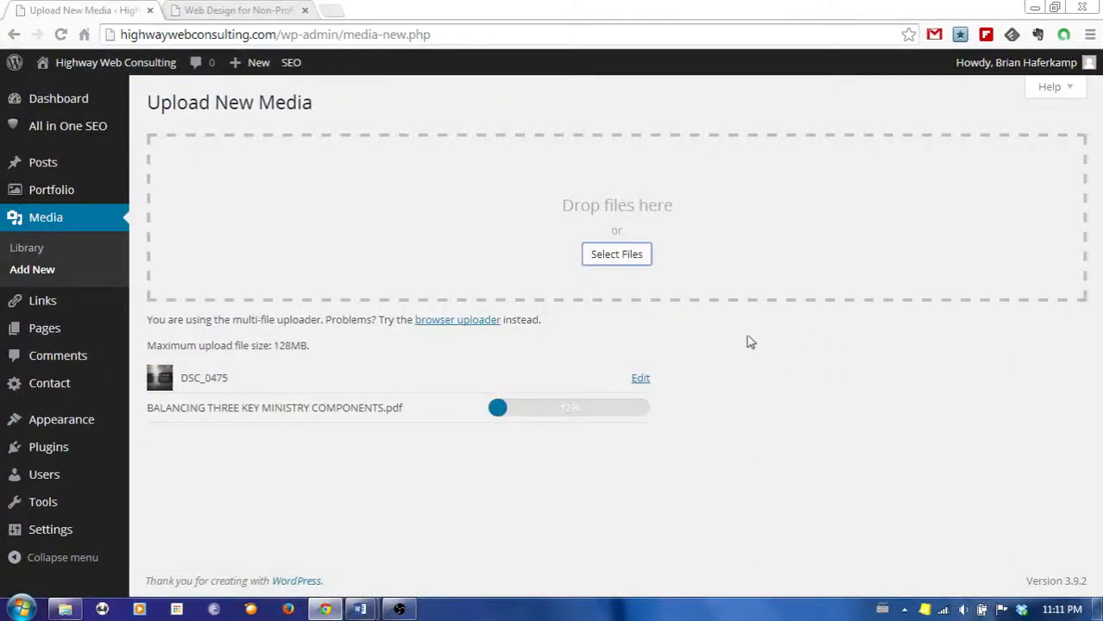
pyautogui.click(632, 257)
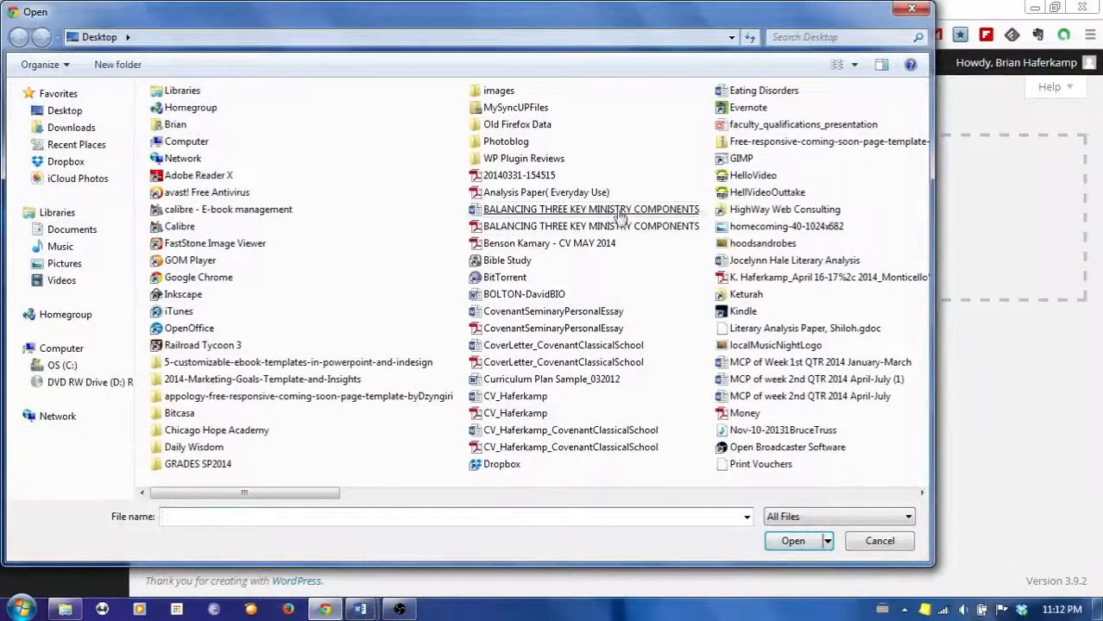
pyautogui.doubleClick(620, 210)
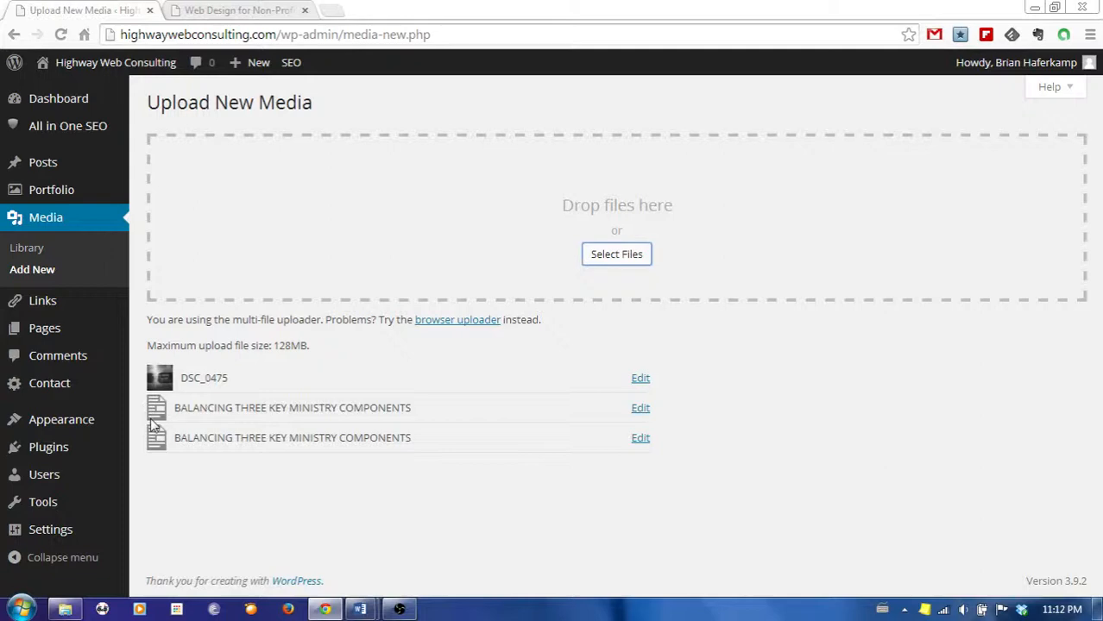
# - Examine the file name, type and size in the uploaded PDF's media details, and close its edit page
pyautogui.click(641, 408)
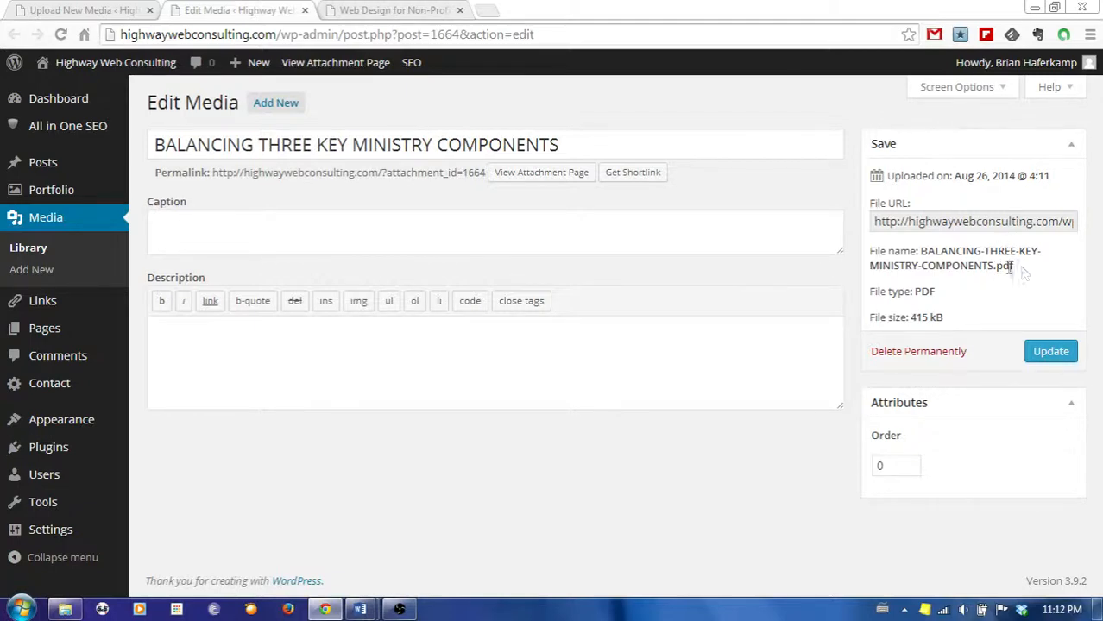
pyautogui.moveTo(1011, 265); pyautogui.dragTo(1018, 268)
pyautogui.moveTo(917, 295); pyautogui.dragTo(941, 298)
pyautogui.click(954, 302)
pyautogui.moveTo(925, 320); pyautogui.dragTo(949, 321)
pyautogui.click(949, 322)
pyautogui.click(304, 10)
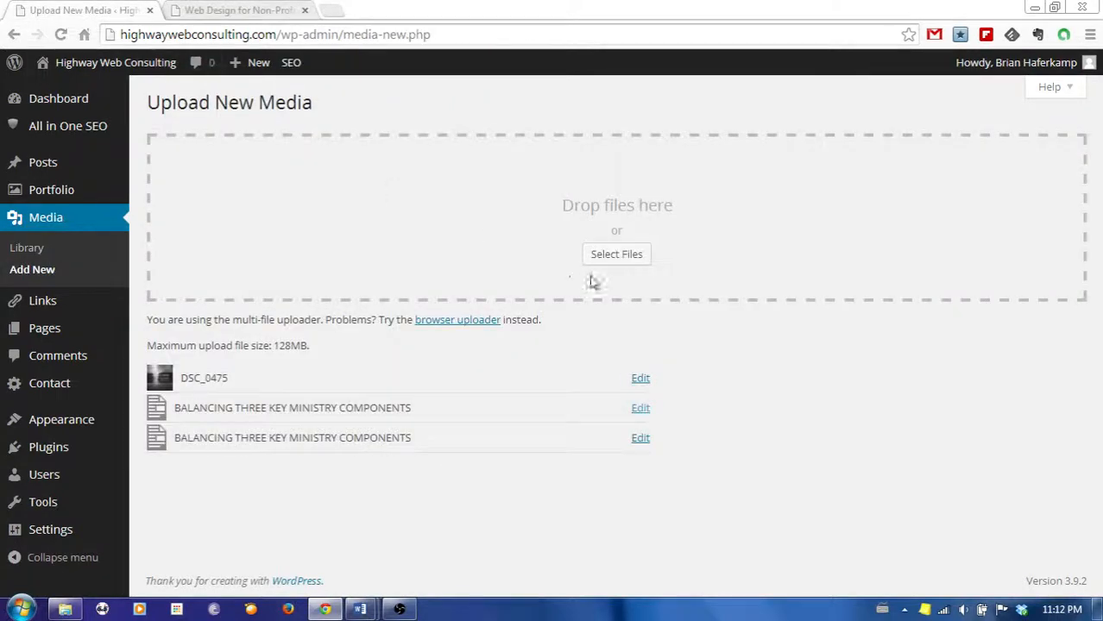
# - Show the Media Library list and open the page for adding a new post in a separate browser tab
pyautogui.click(27, 248)
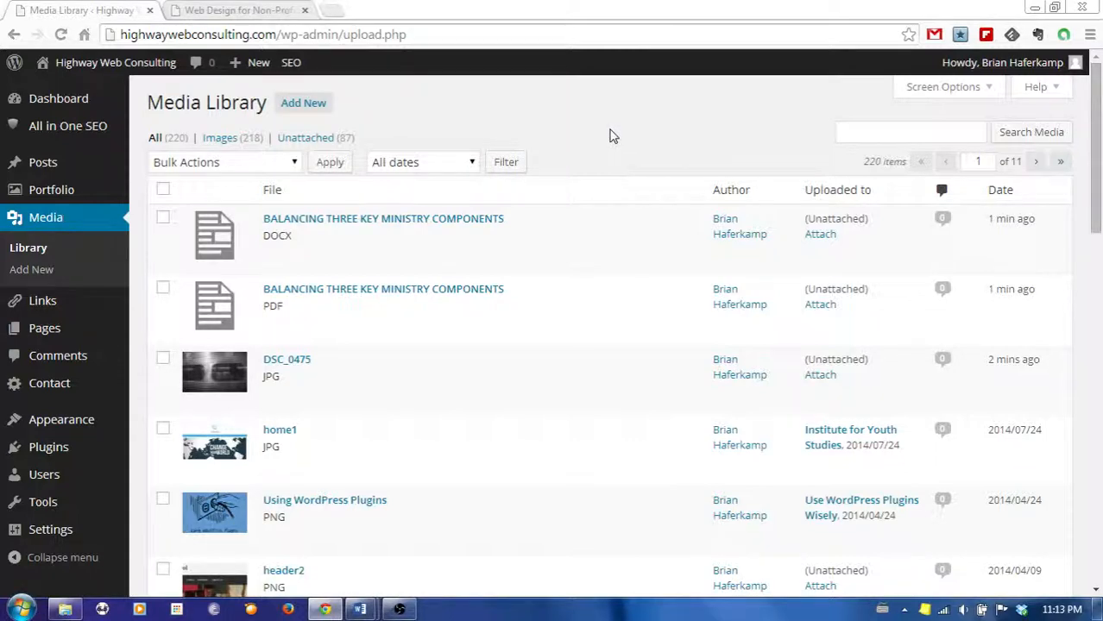
pyautogui.moveTo(43, 163)
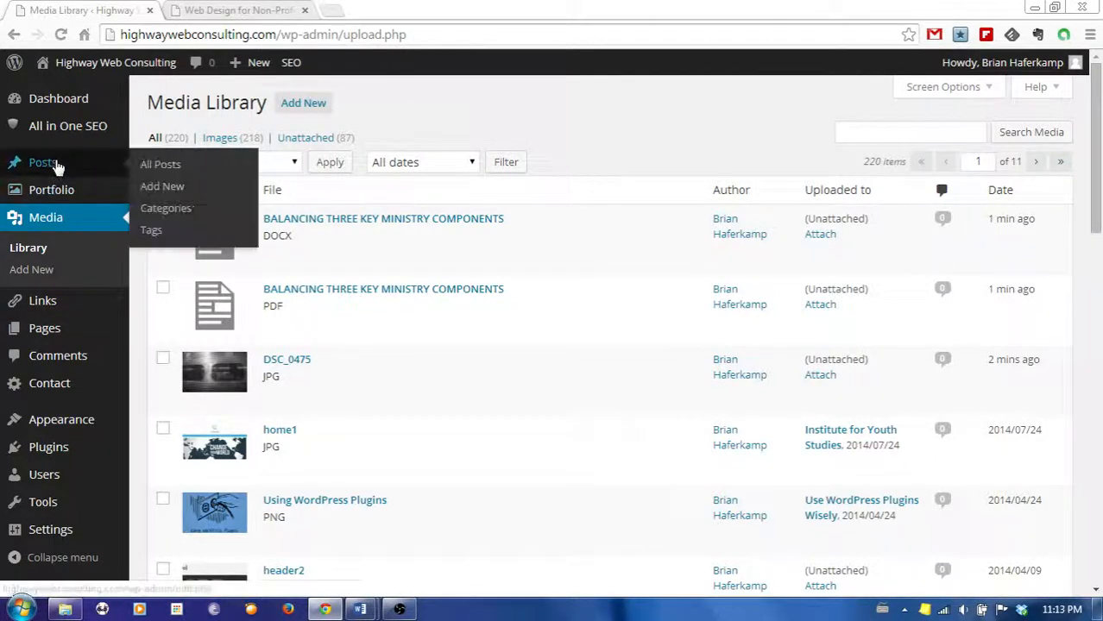
pyautogui.rightClick(173, 187)
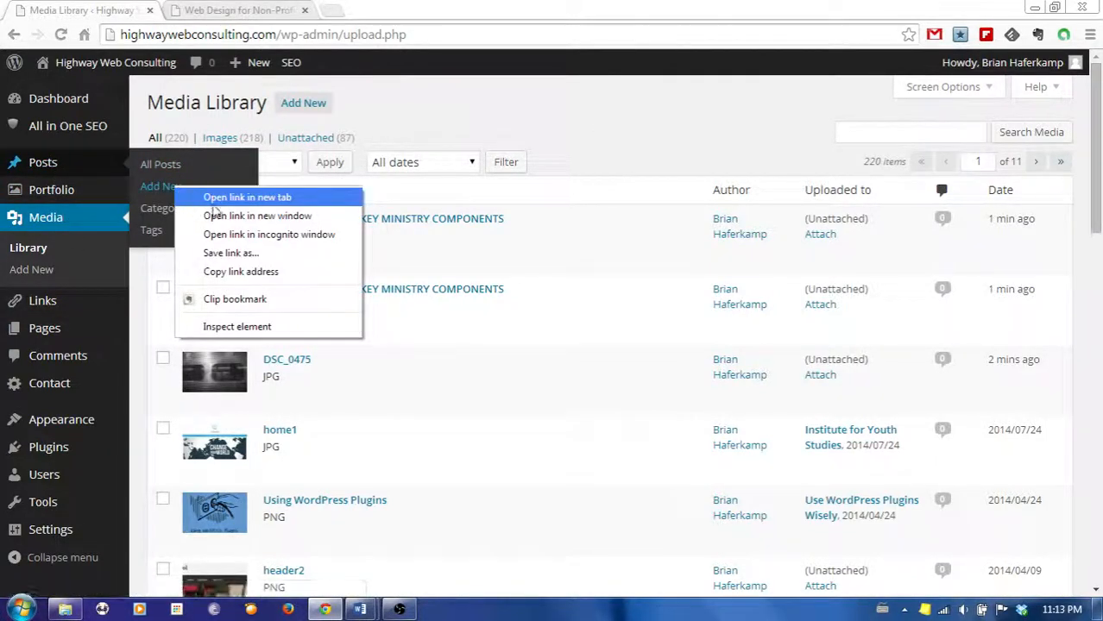
pyautogui.click(246, 194)
pyautogui.click(226, 9)
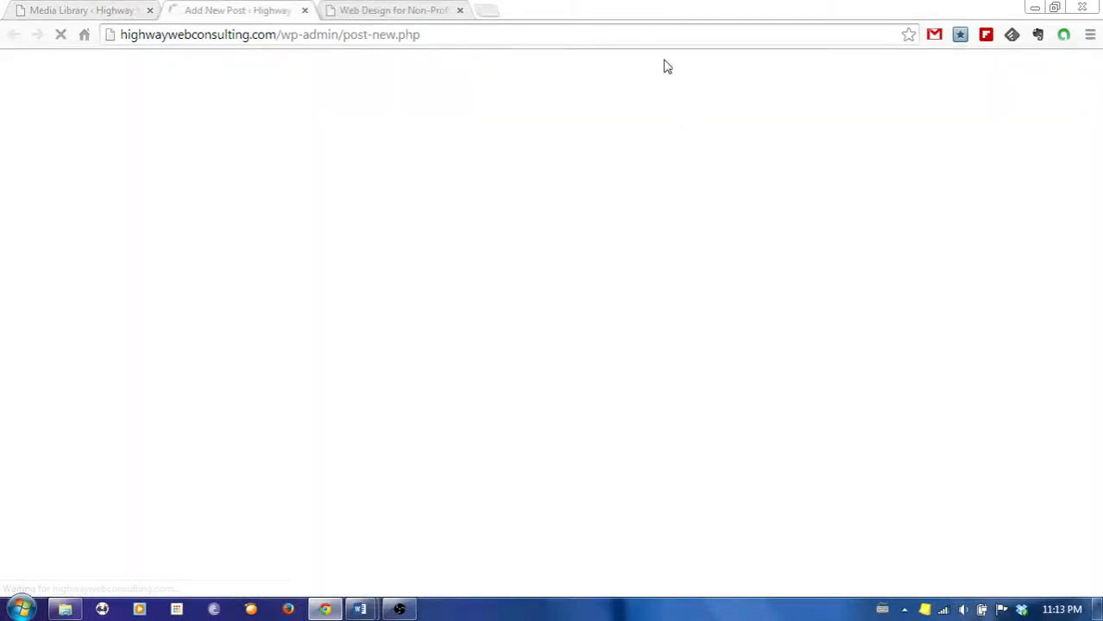
pyautogui.click(77, 10)
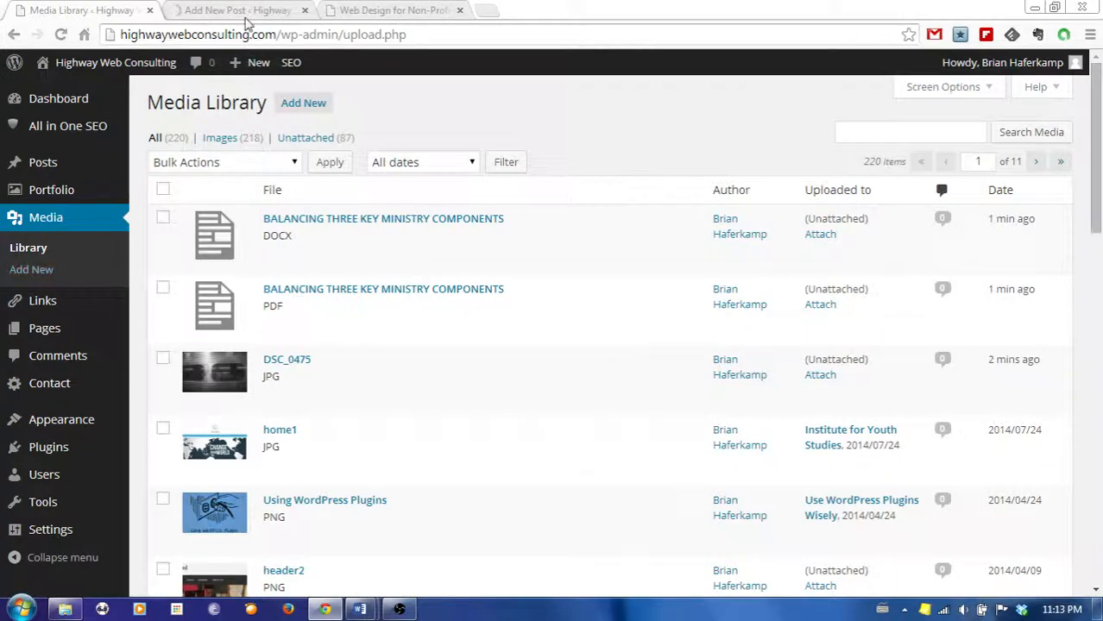
pyautogui.click(246, 16)
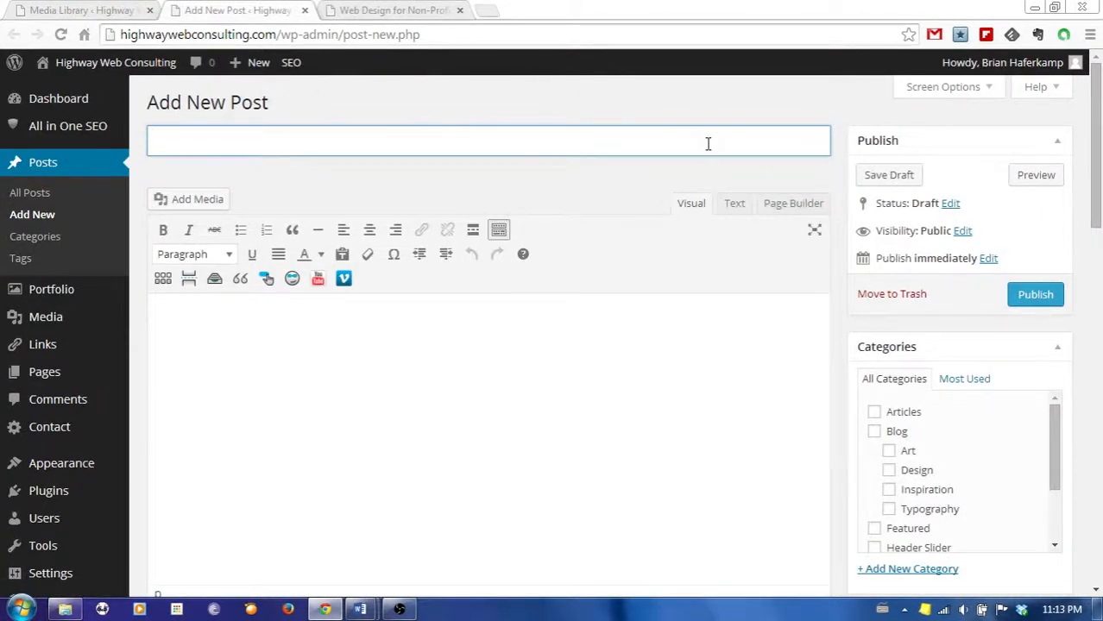
# - Title the new post "Some Title Here", place the cursor in its body and return to the Media Library
pyautogui.write('Some Title Here')
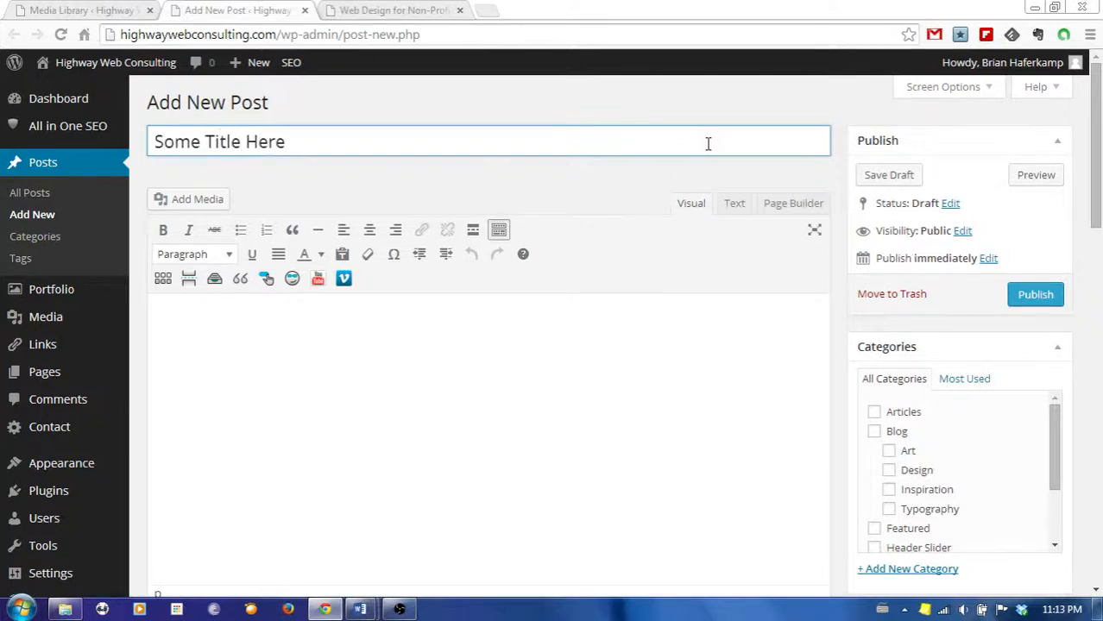
pyautogui.click(598, 344)
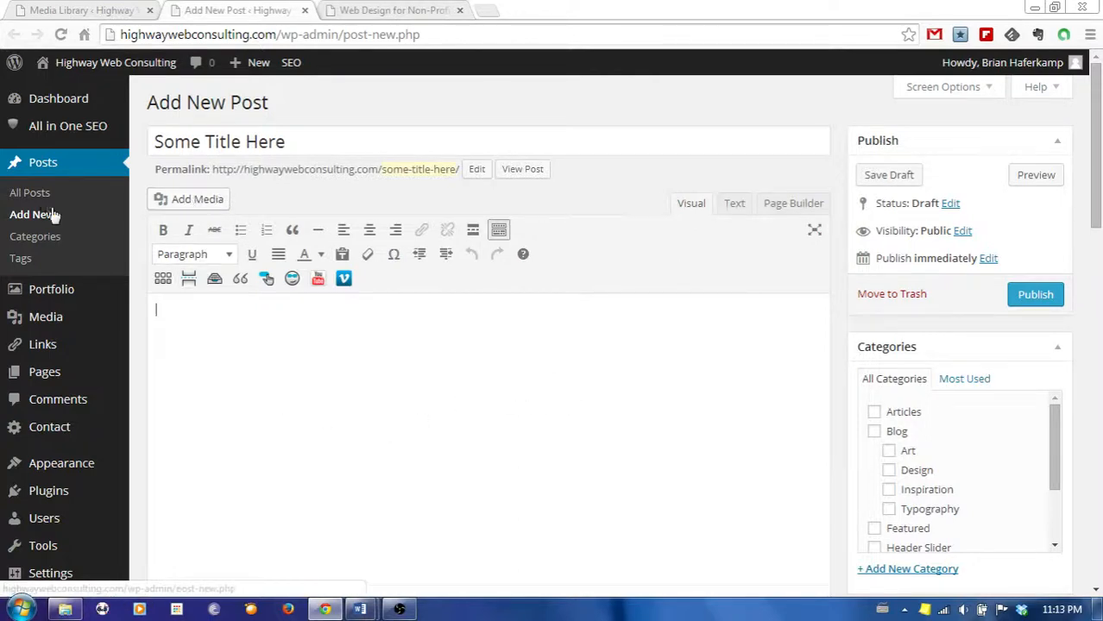
pyautogui.click(113, 11)
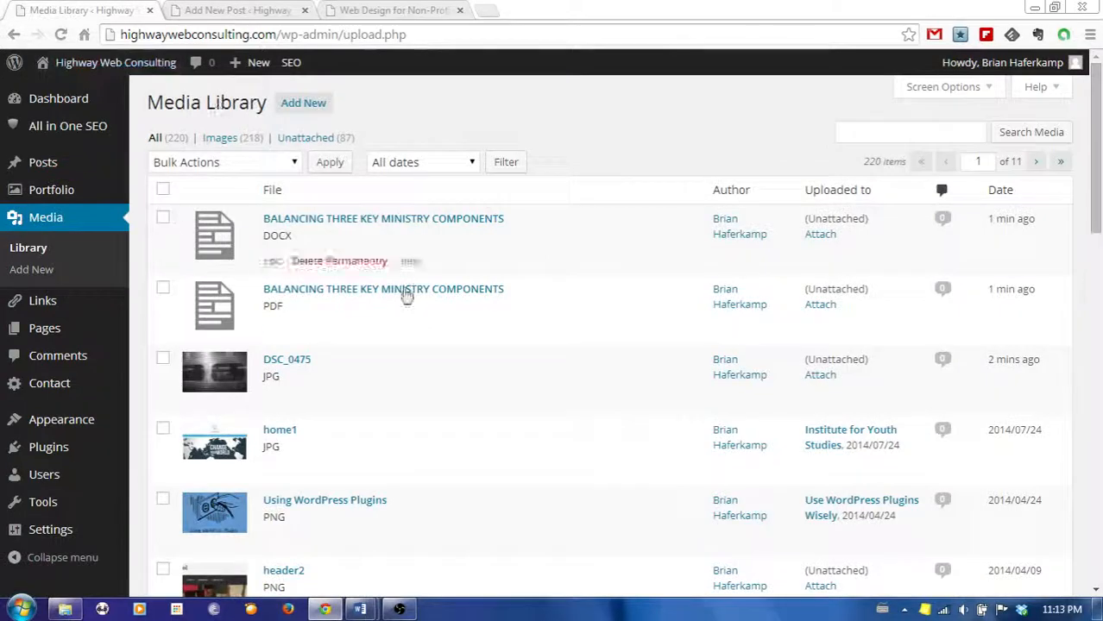
# - Return to the new post, open its media insertion dialog, and select the DSC_0475 image and then the BALANCING THREE KEY MINISTRY COMPONENTS Word document
pyautogui.click(233, 12)
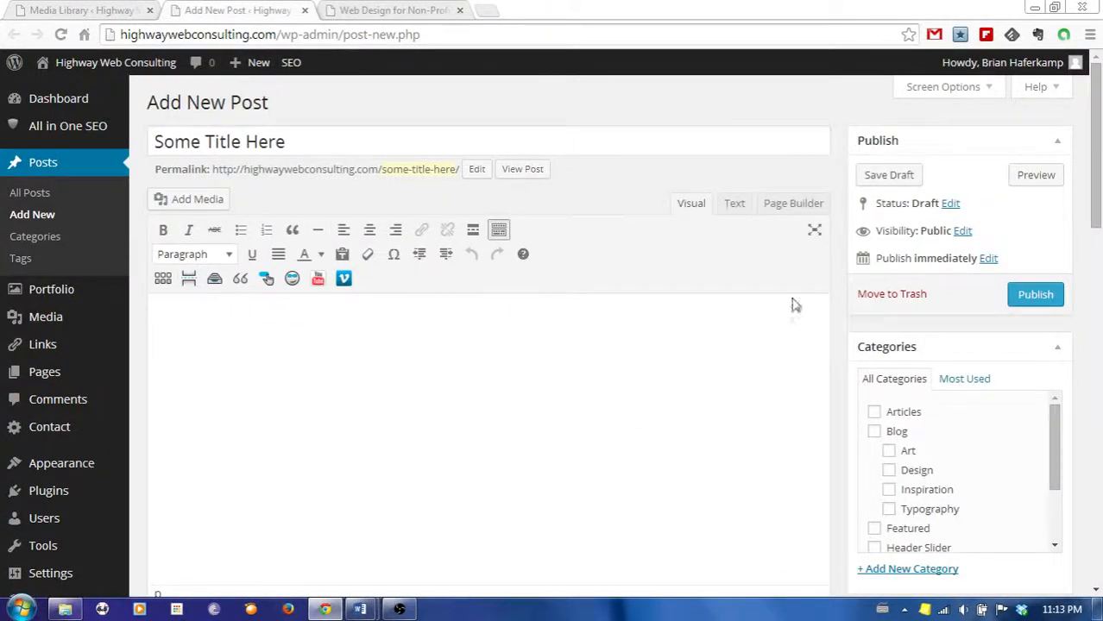
pyautogui.hotkey('shift', 'Tab')
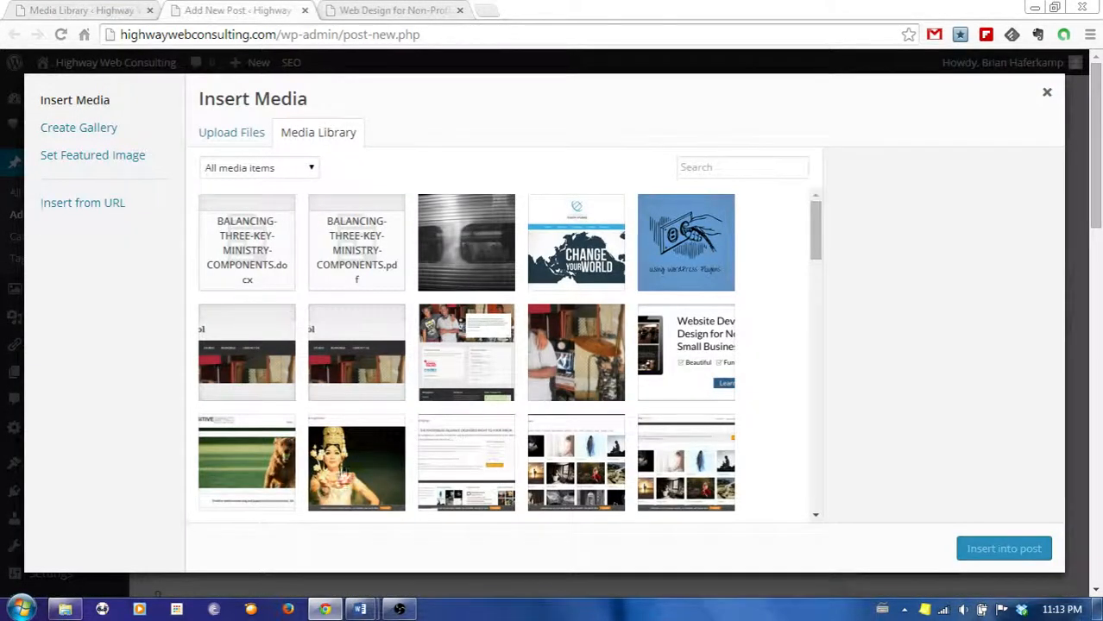
pyautogui.click(474, 265)
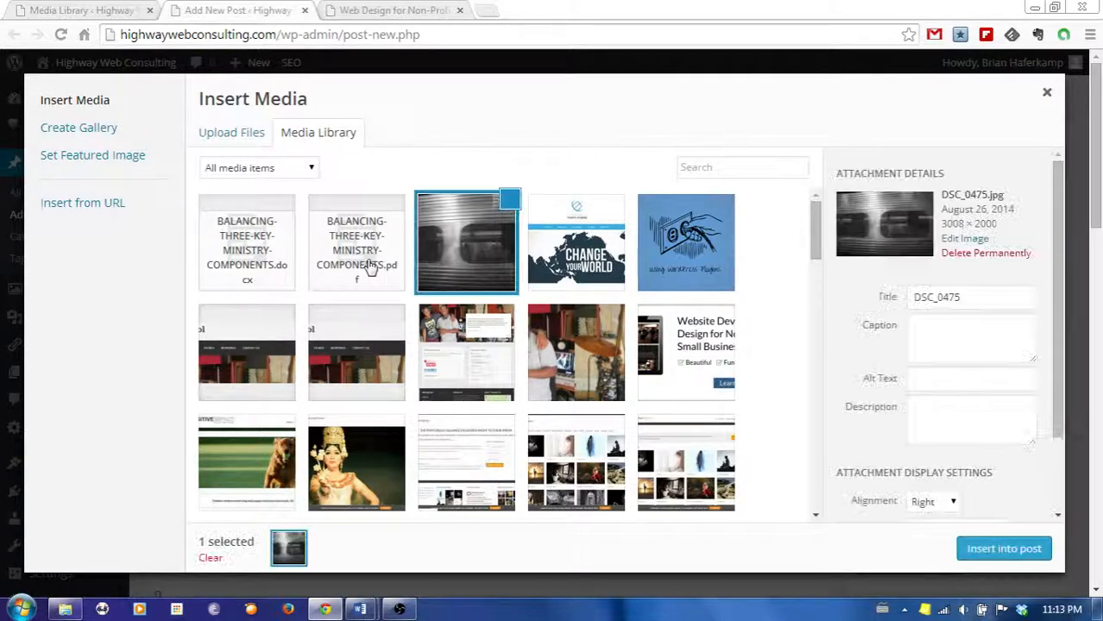
pyautogui.click(311, 267)
pyautogui.click(276, 267)
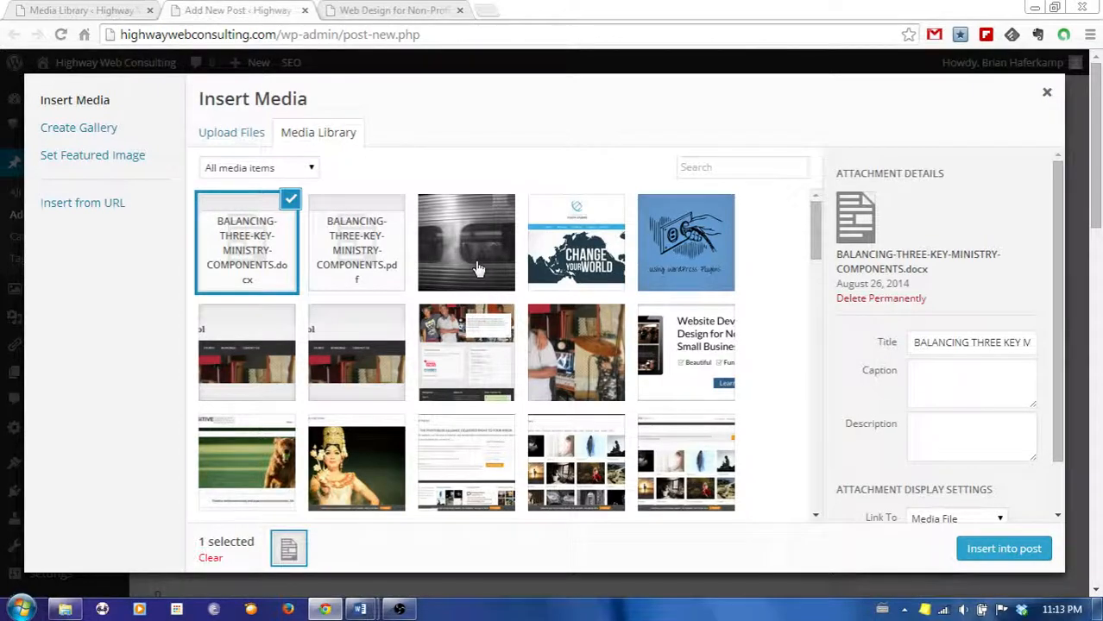
# - Show the dialog's file upload option, dismiss the file chooser without uploading, and return to the existing library items
pyautogui.click(242, 132)
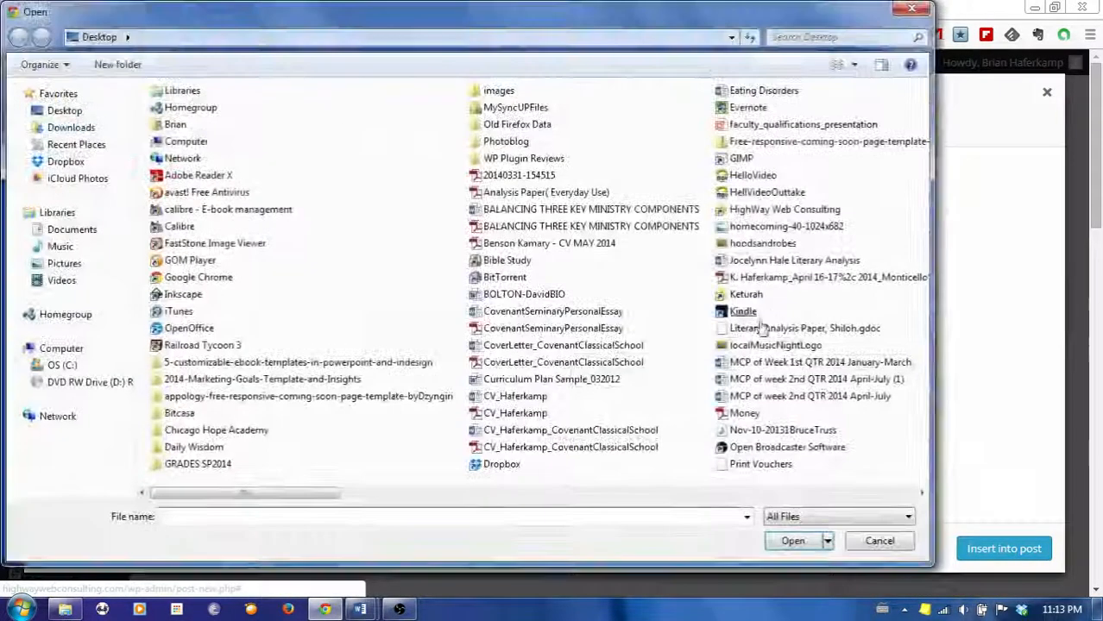
pyautogui.click(917, 12)
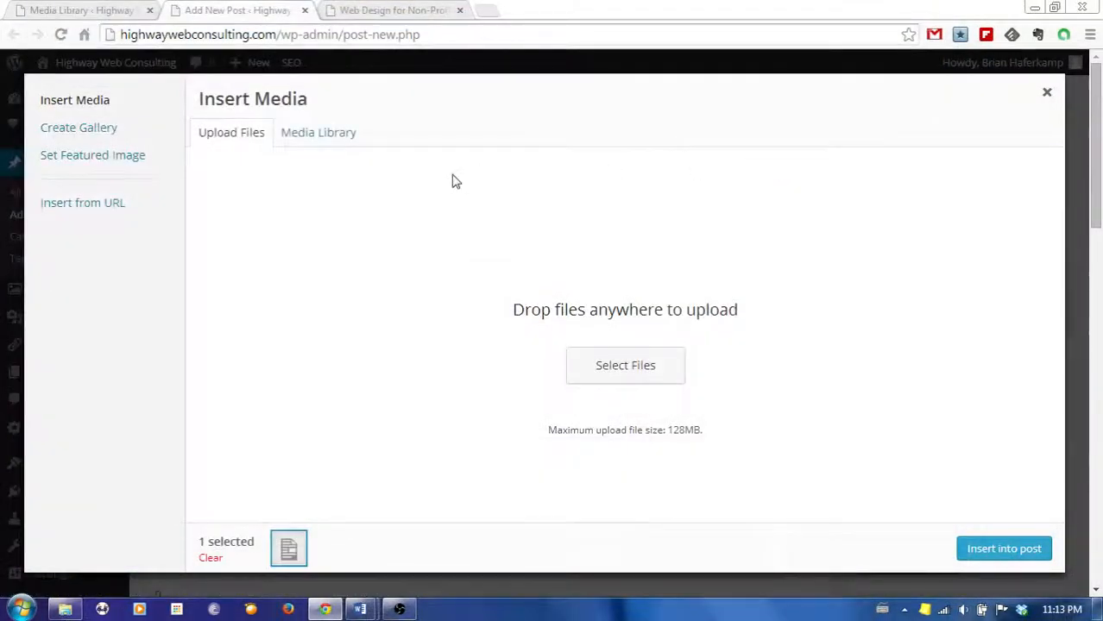
pyautogui.click(320, 138)
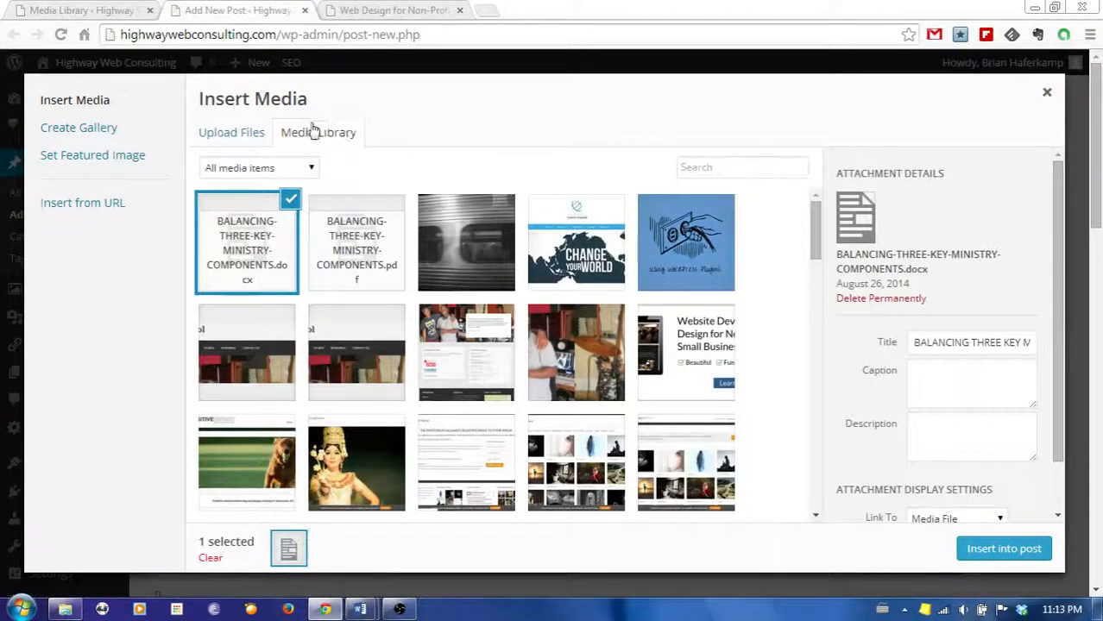
# - Filter the media items by Audio, Video and Images in turn, and show all media items again
pyautogui.click(308, 167)
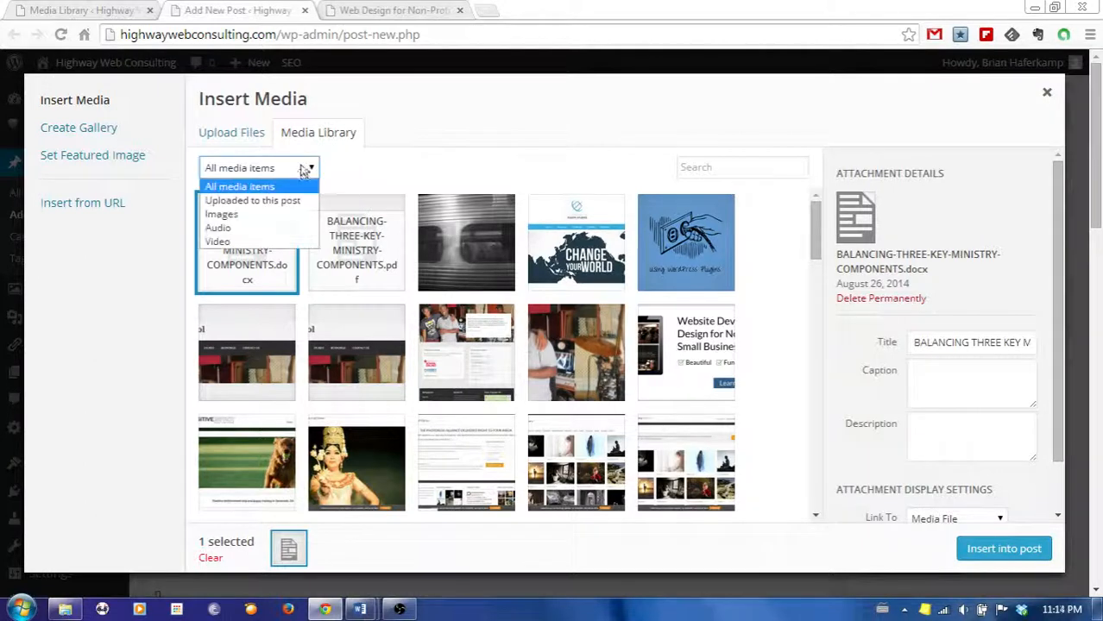
pyautogui.click(235, 228)
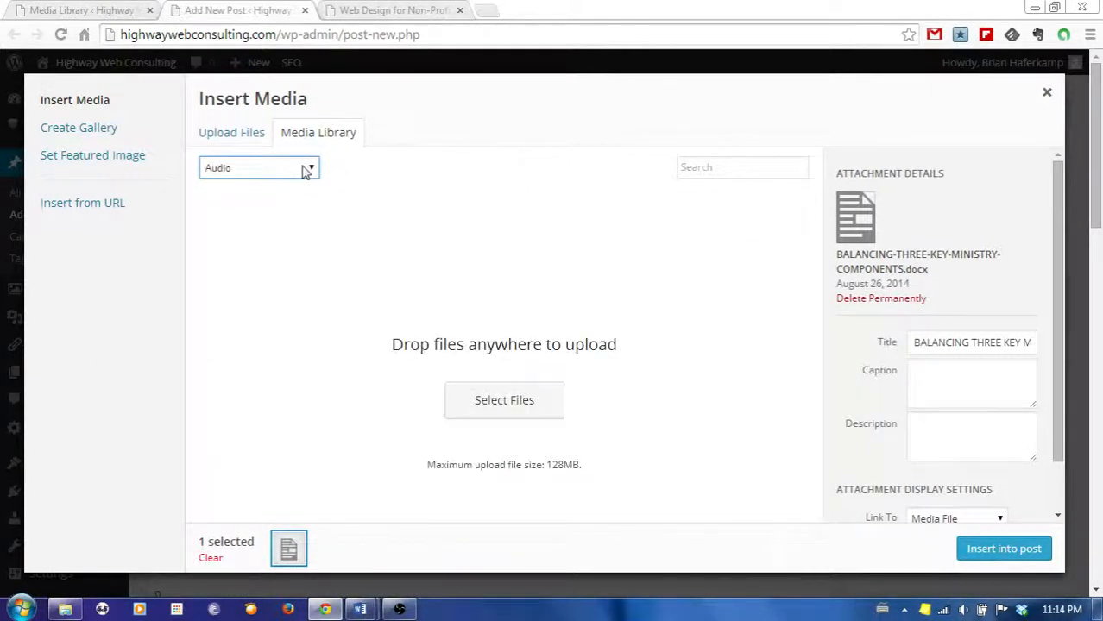
pyautogui.click(305, 168)
pyautogui.click(261, 242)
pyautogui.click(305, 170)
pyautogui.click(271, 216)
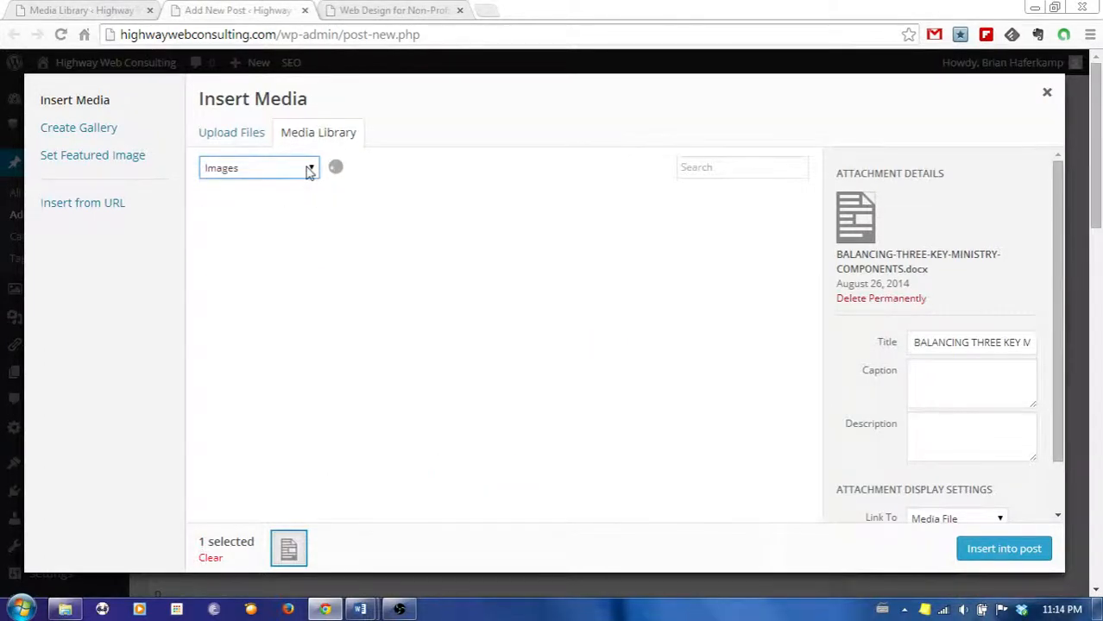
pyautogui.click(308, 171)
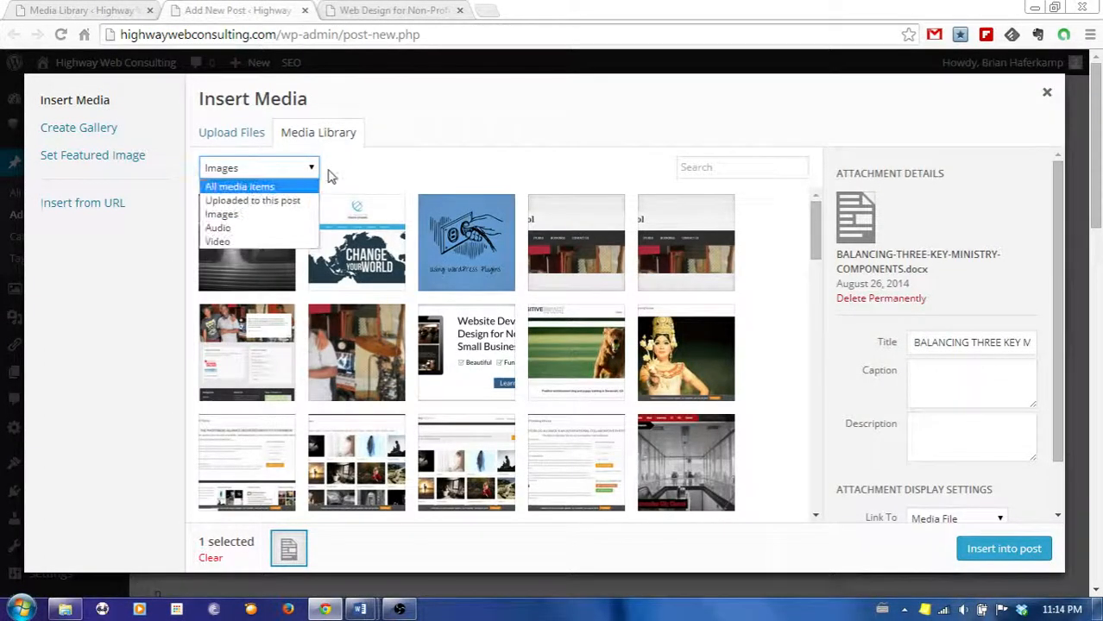
pyautogui.click(295, 187)
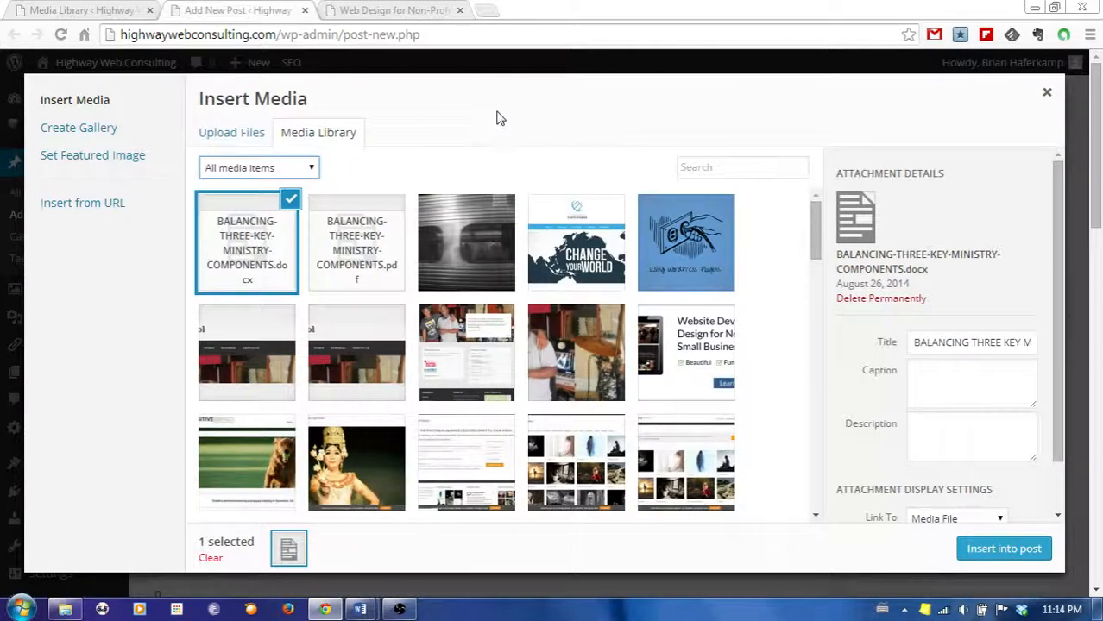
# - Select the DSC_0475 image together with the PDF and Word documents, and deselect both documents to keep only the image
pyautogui.click(483, 250)
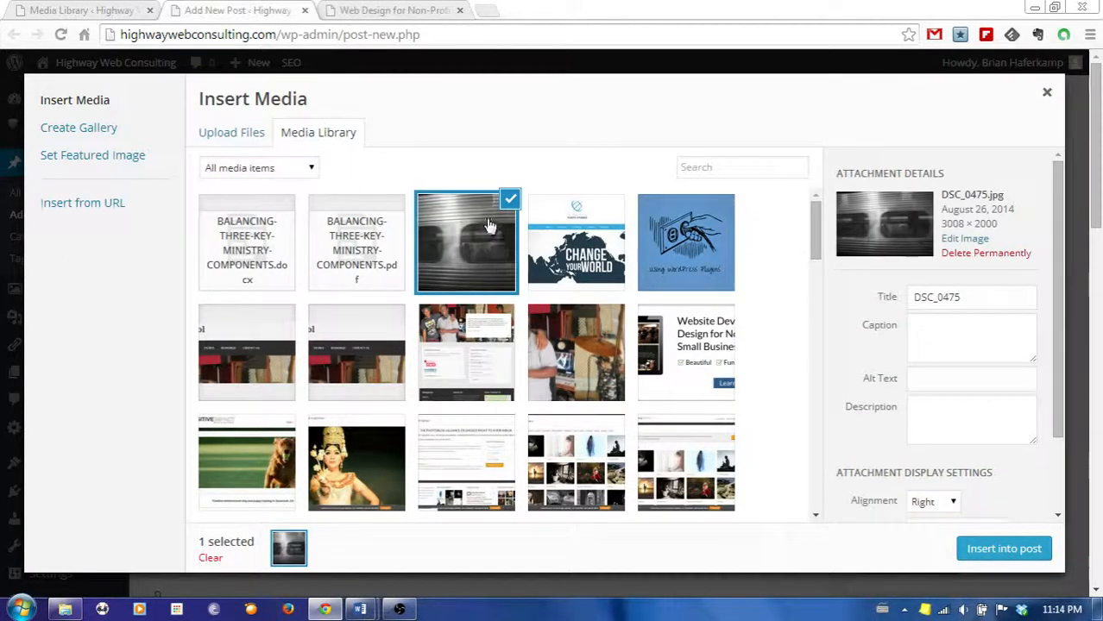
pyautogui.keyDown('shift'); pyautogui.click(272, 268); pyautogui.keyUp('shift')
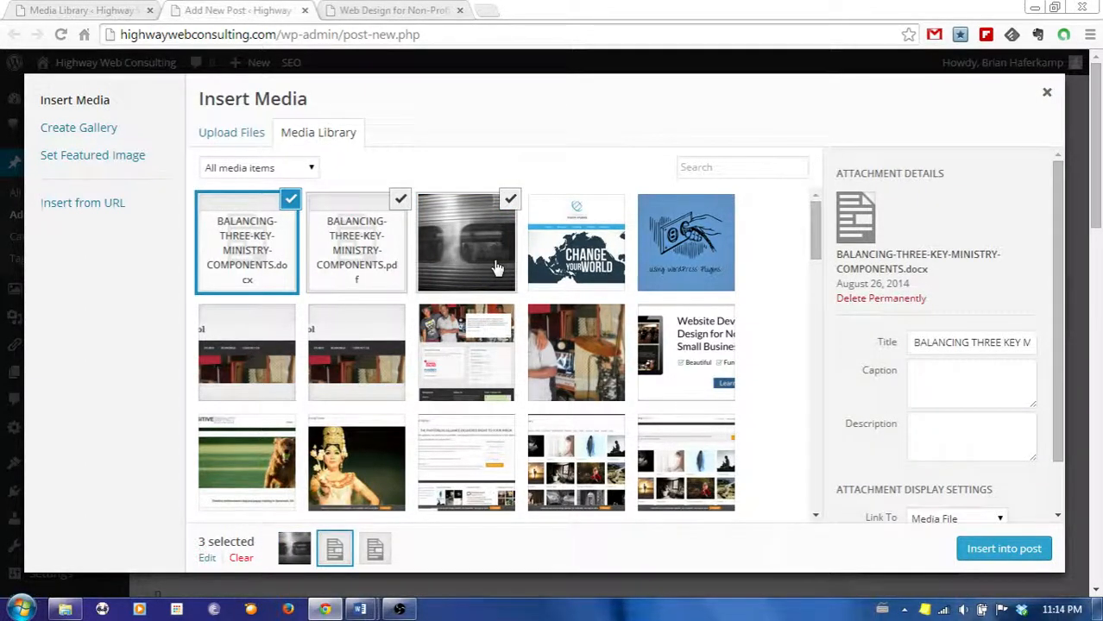
pyautogui.click(468, 197)
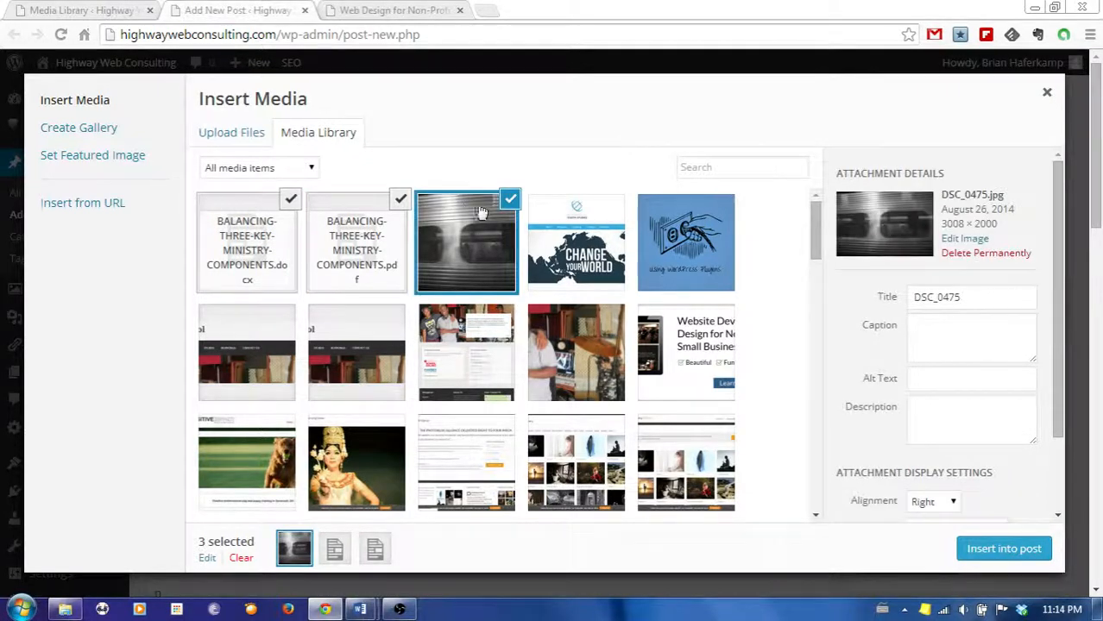
pyautogui.click(290, 200)
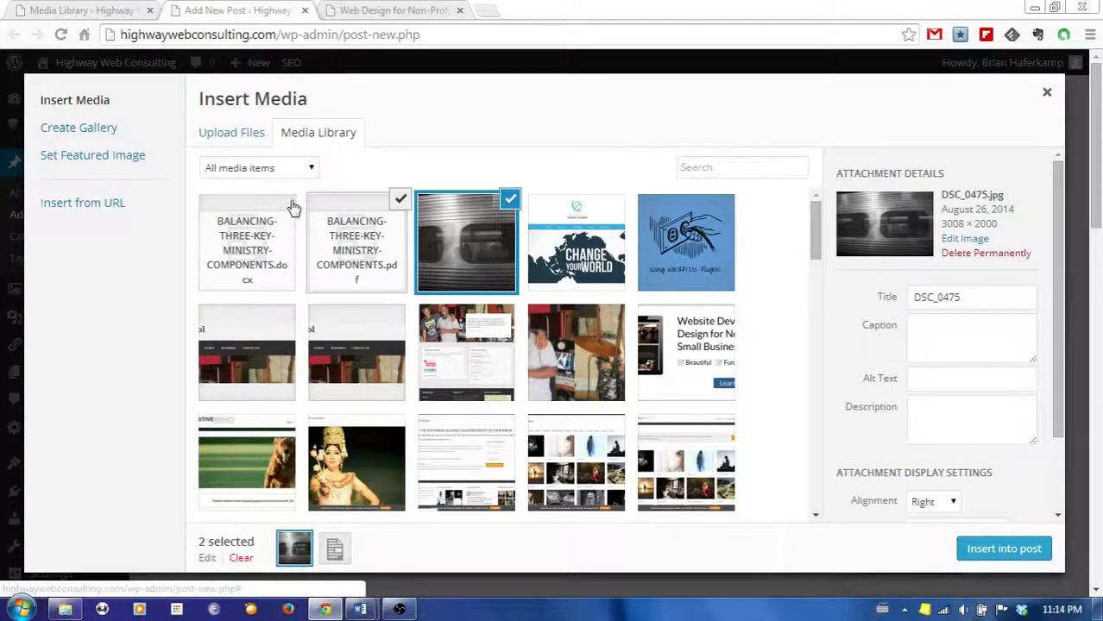
pyautogui.click(399, 204)
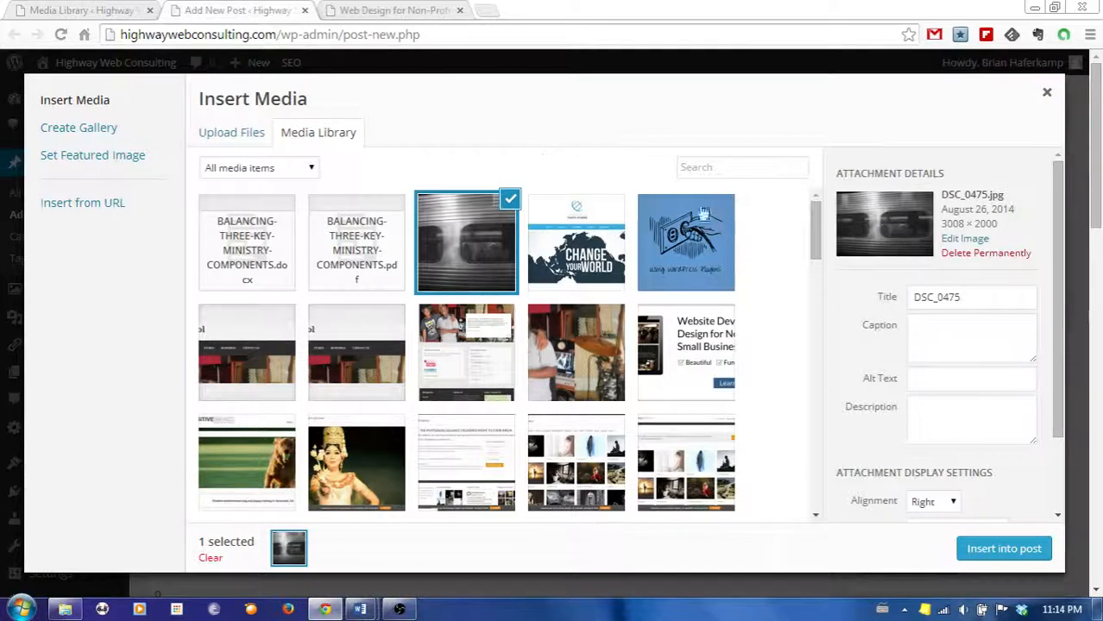
# - Change the title of the DSC_0475 image to "Train" and place the cursor in its alt text
pyautogui.moveTo(962, 298); pyautogui.dragTo(901, 302)
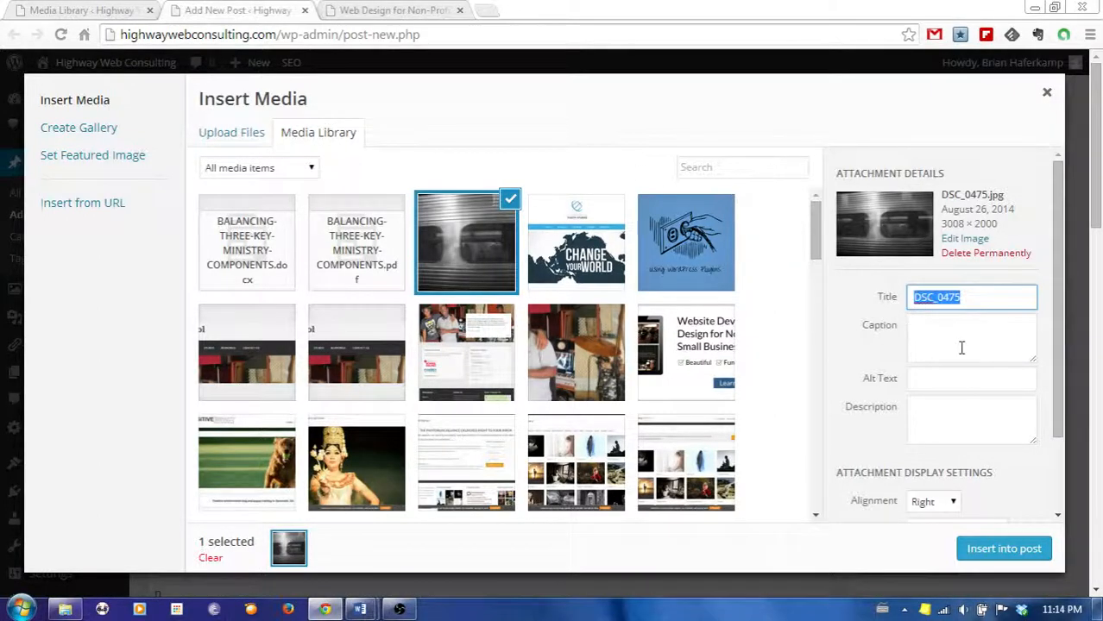
pyautogui.write('Train')
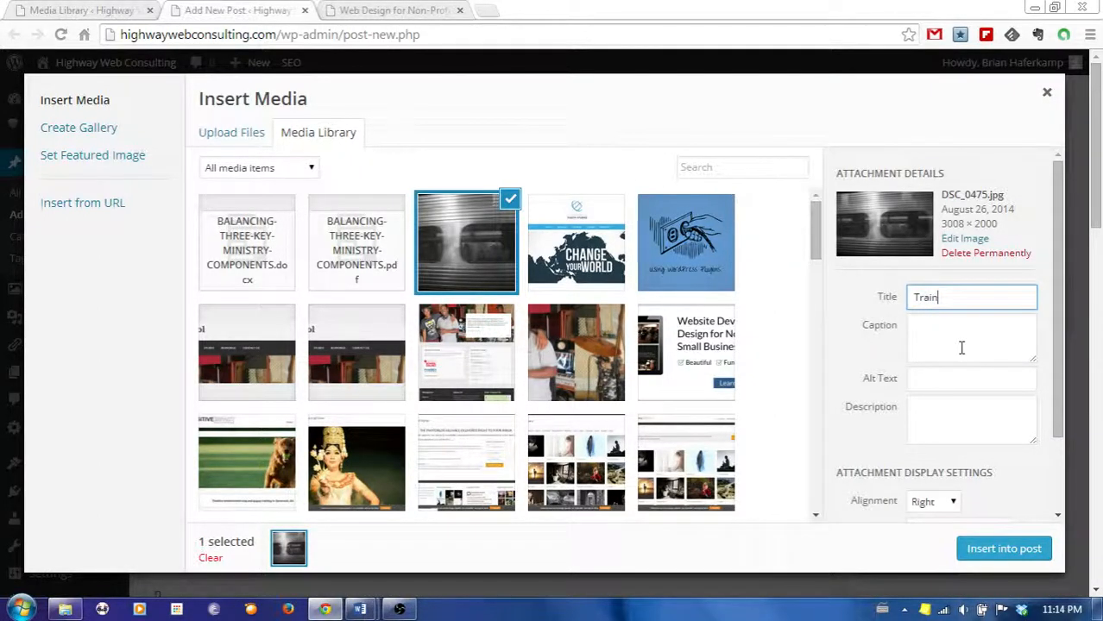
pyautogui.click(961, 347)
pyautogui.click(972, 381)
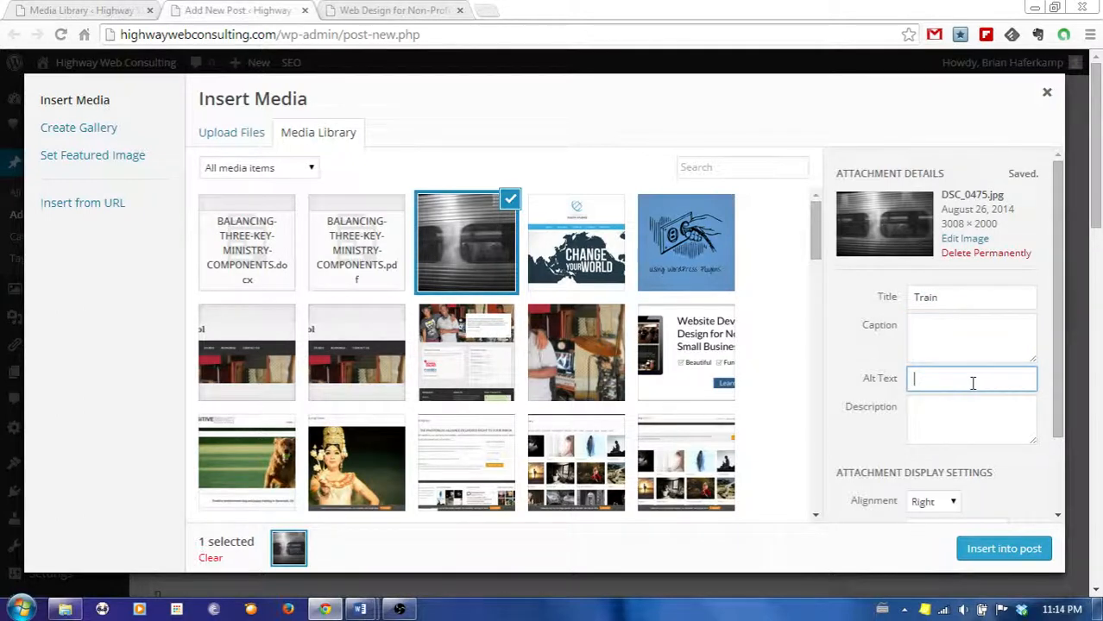
# - Examine the selected image's title, alt text and description fields and its attachment display settings
pyautogui.moveTo(1061, 369); pyautogui.dragTo(1053, 406)
pyautogui.click(949, 334)
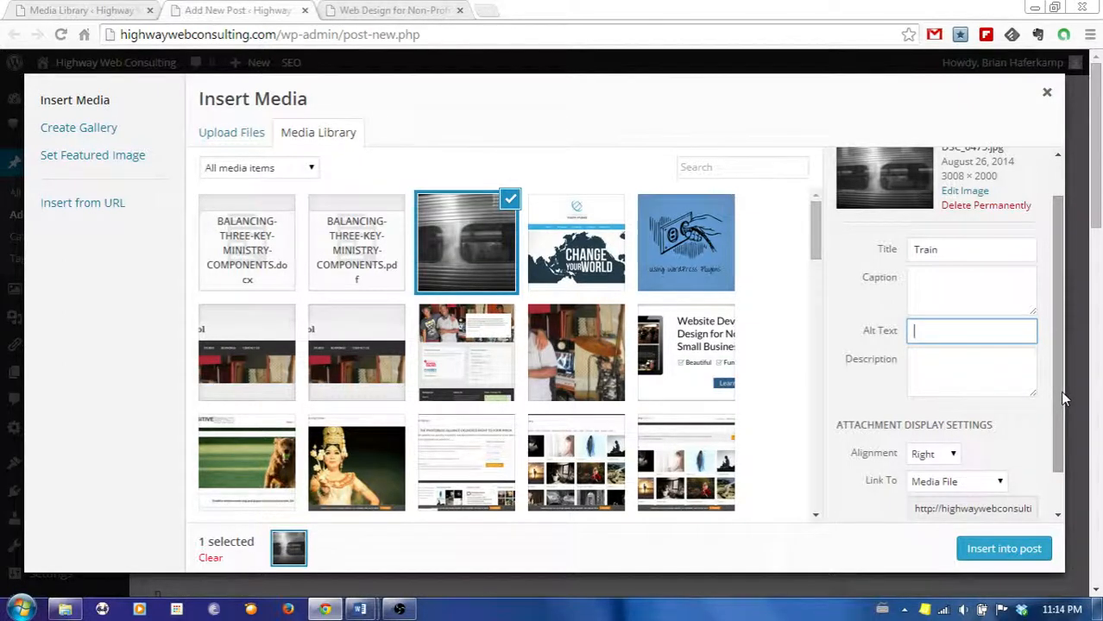
pyautogui.moveTo(1059, 391); pyautogui.dragTo(1063, 459)
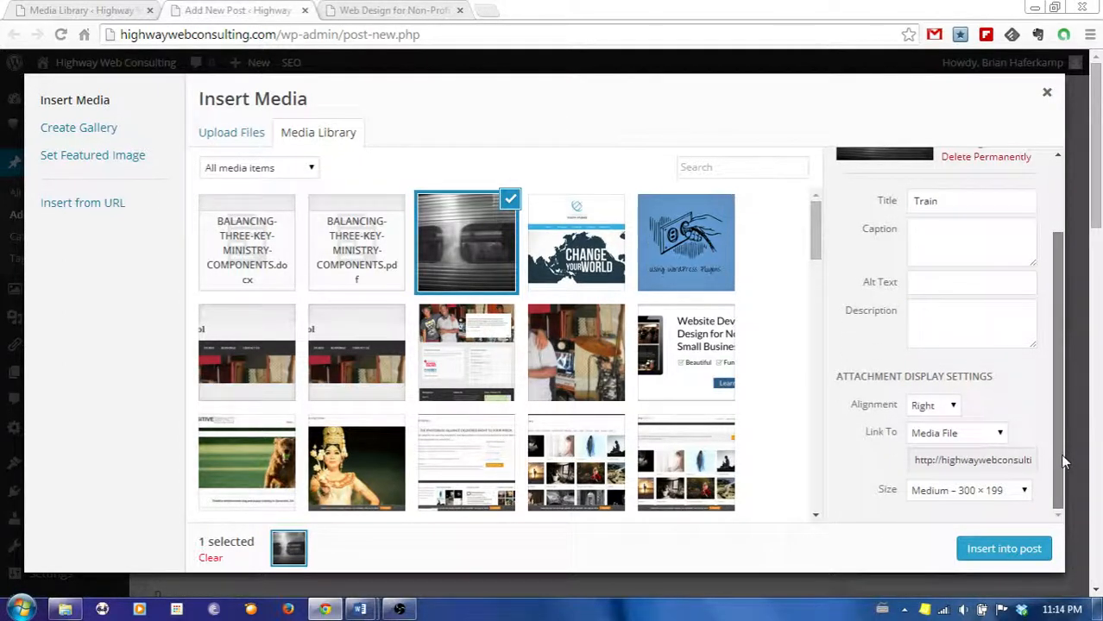
pyautogui.click(933, 282)
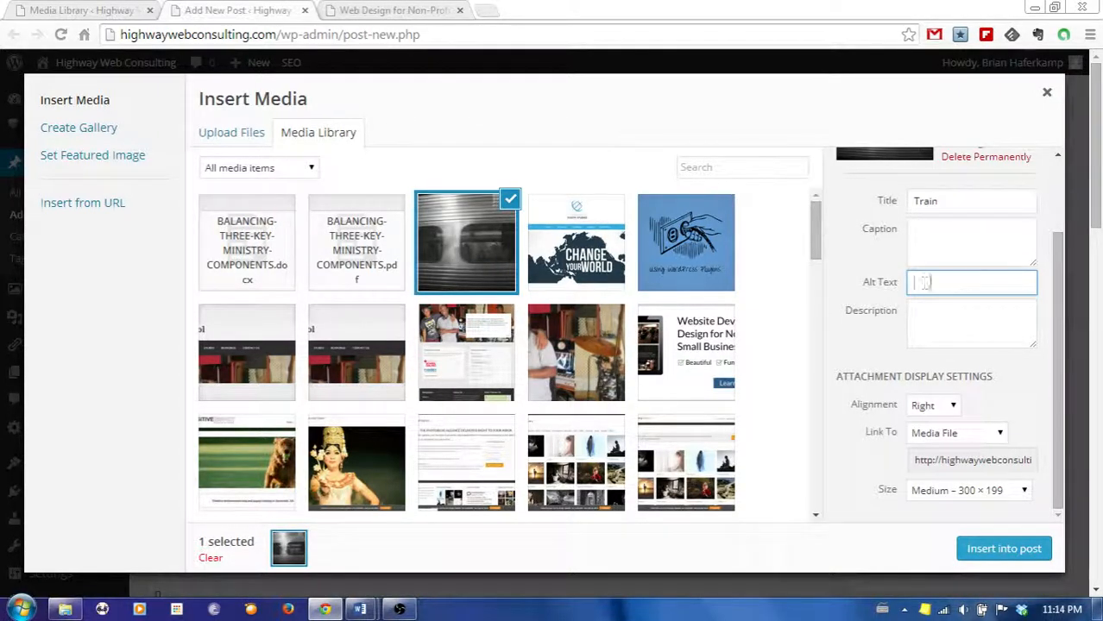
pyautogui.scroll(2, 922, 282)
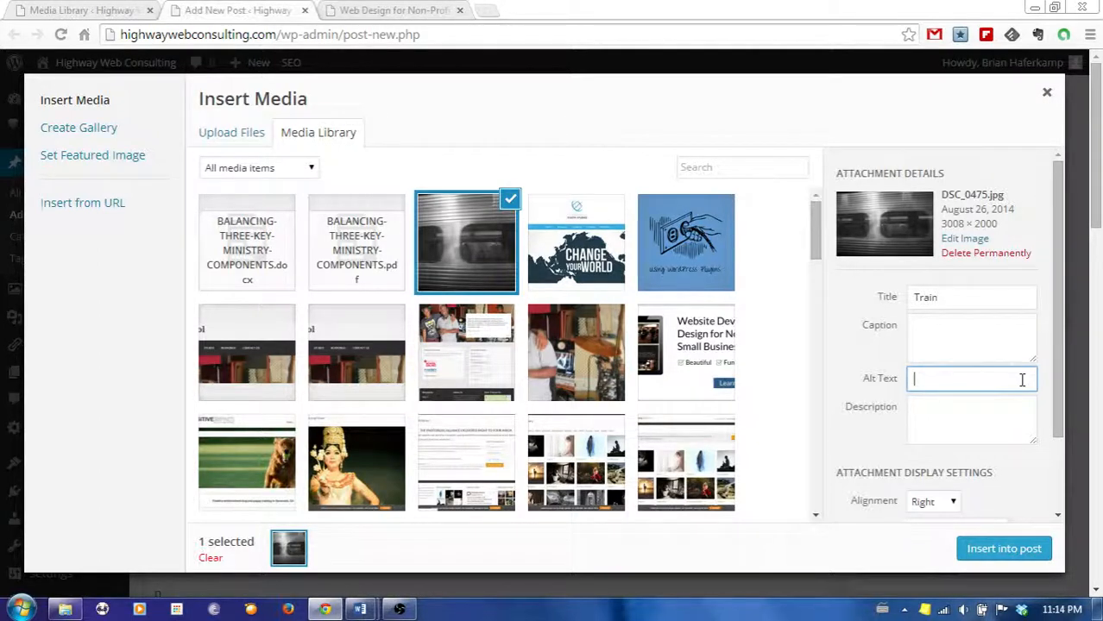
pyautogui.click(888, 297)
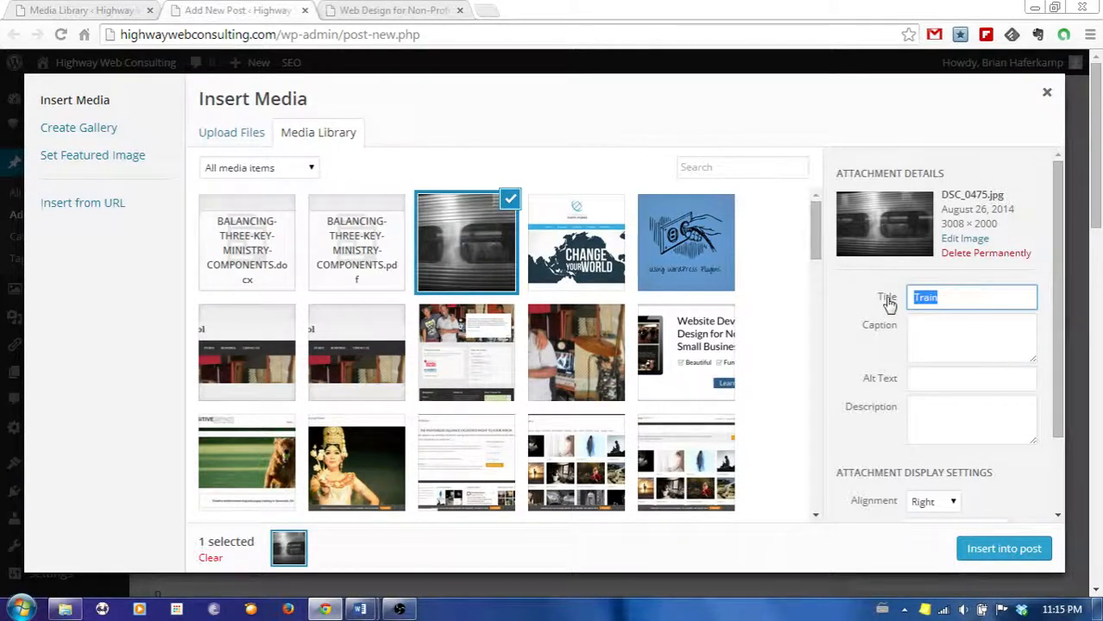
pyautogui.click(906, 385)
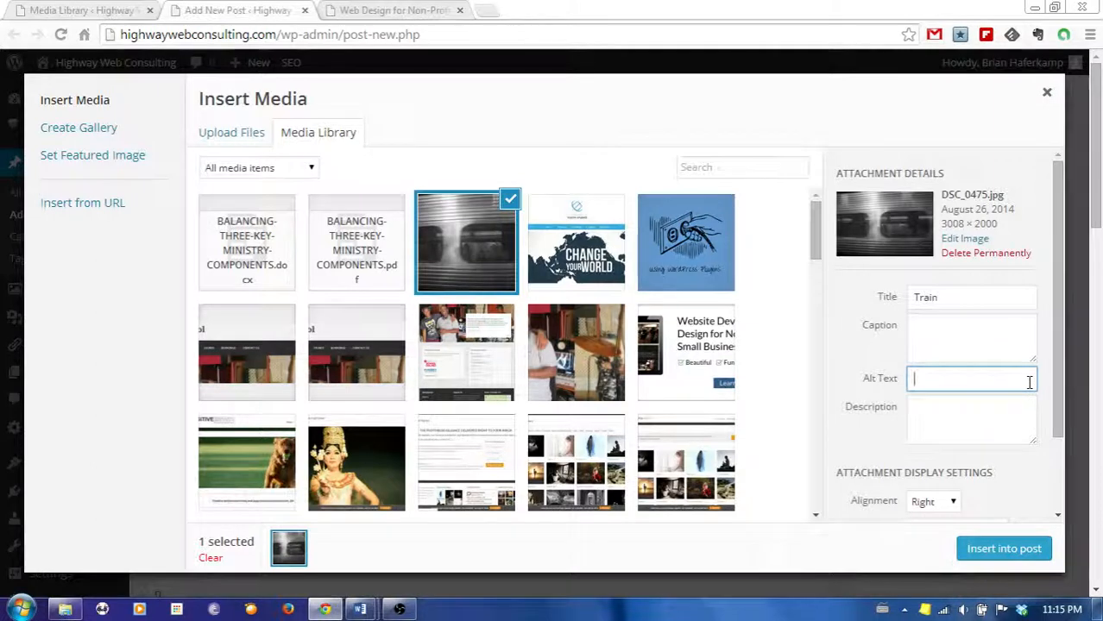
pyautogui.write('l')
pyautogui.moveTo(956, 302); pyautogui.dragTo(918, 302)
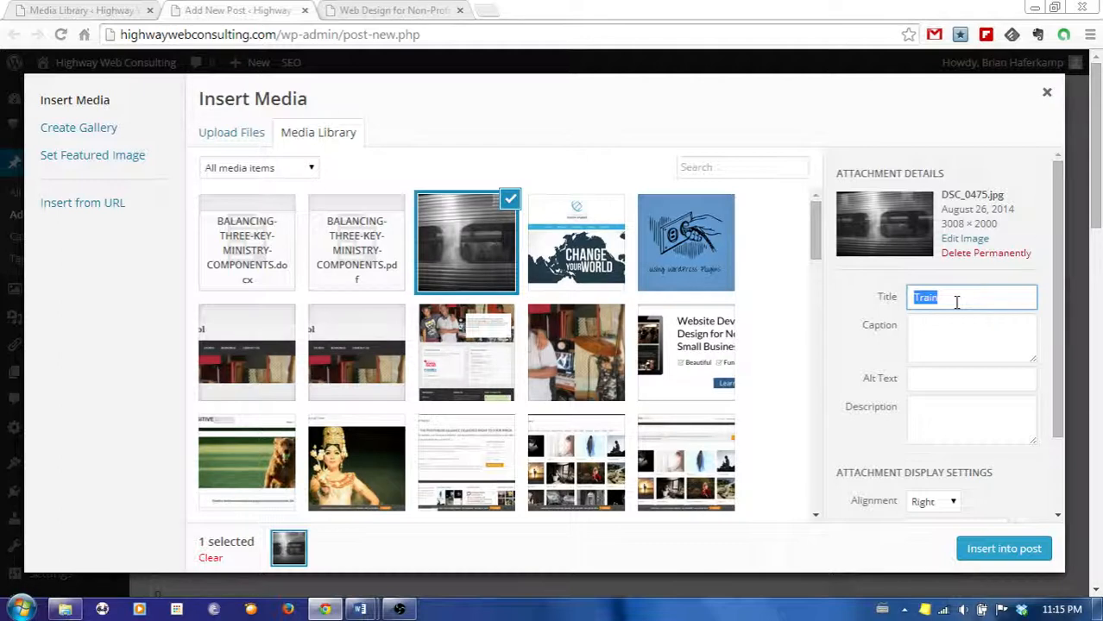
pyautogui.click(956, 301)
pyautogui.click(950, 379)
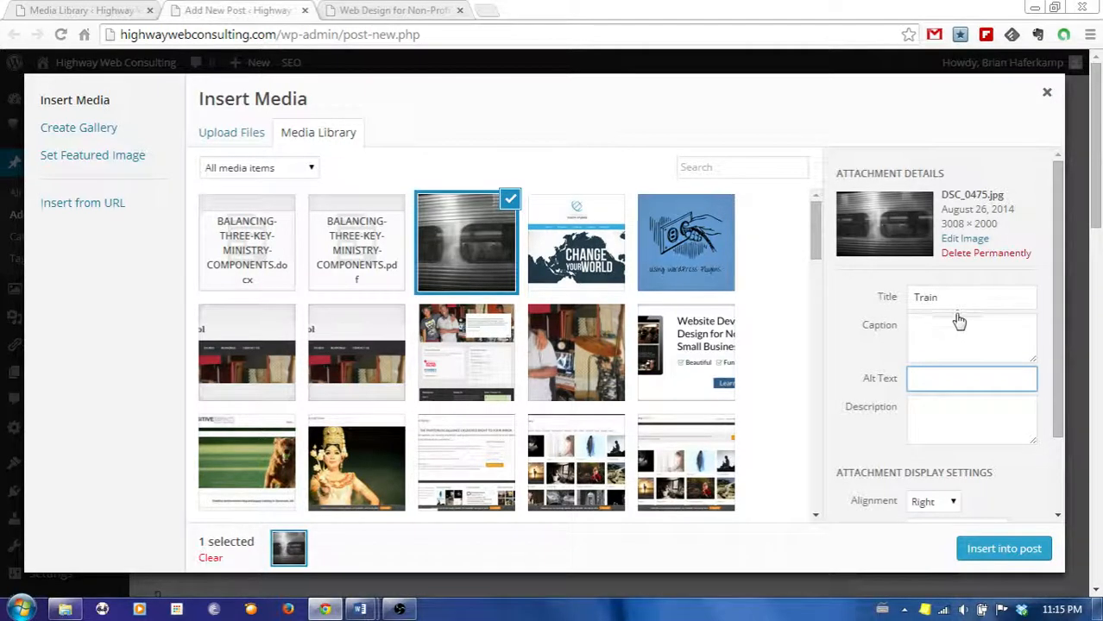
# - Set the Train image's alignment to None
pyautogui.scroll(-1, 1031, 404)
pyautogui.scroll(-1, 1034, 409)
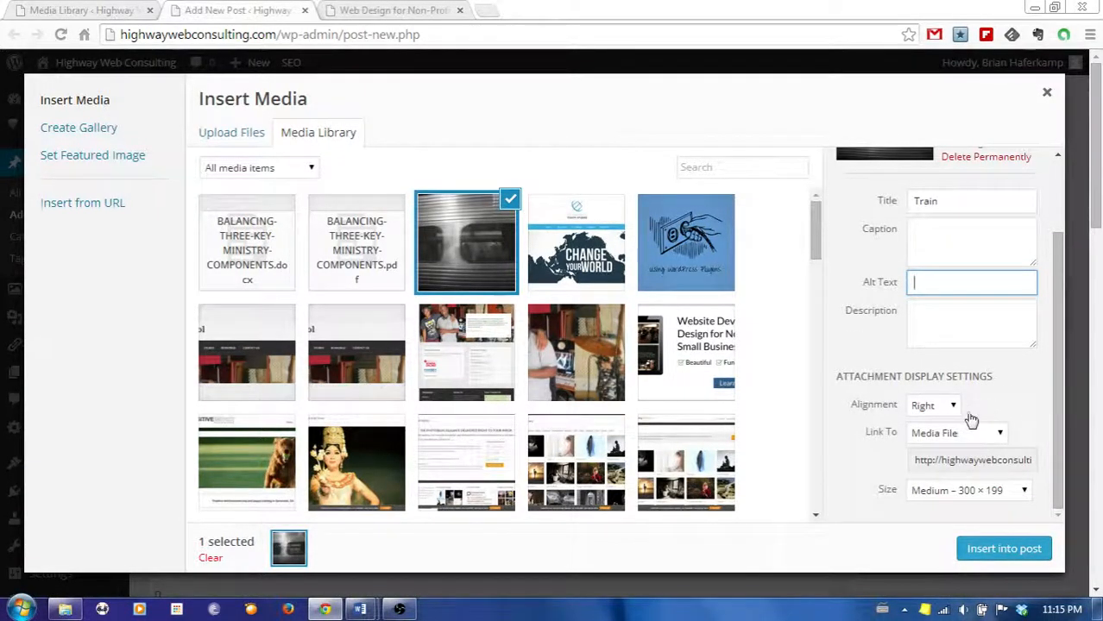
pyautogui.click(943, 404)
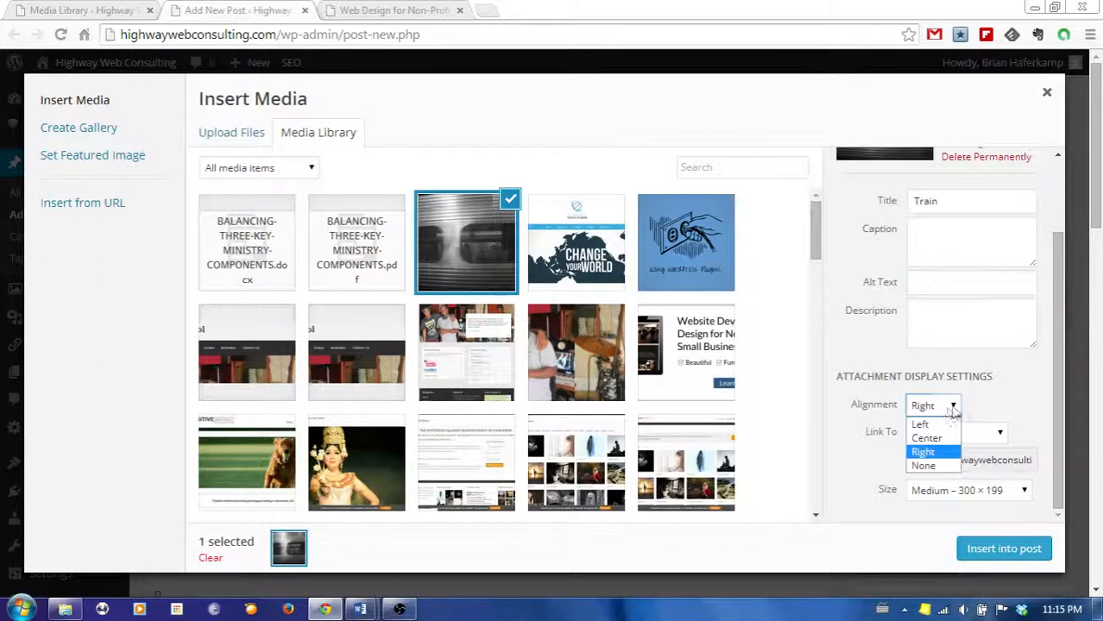
pyautogui.click(923, 466)
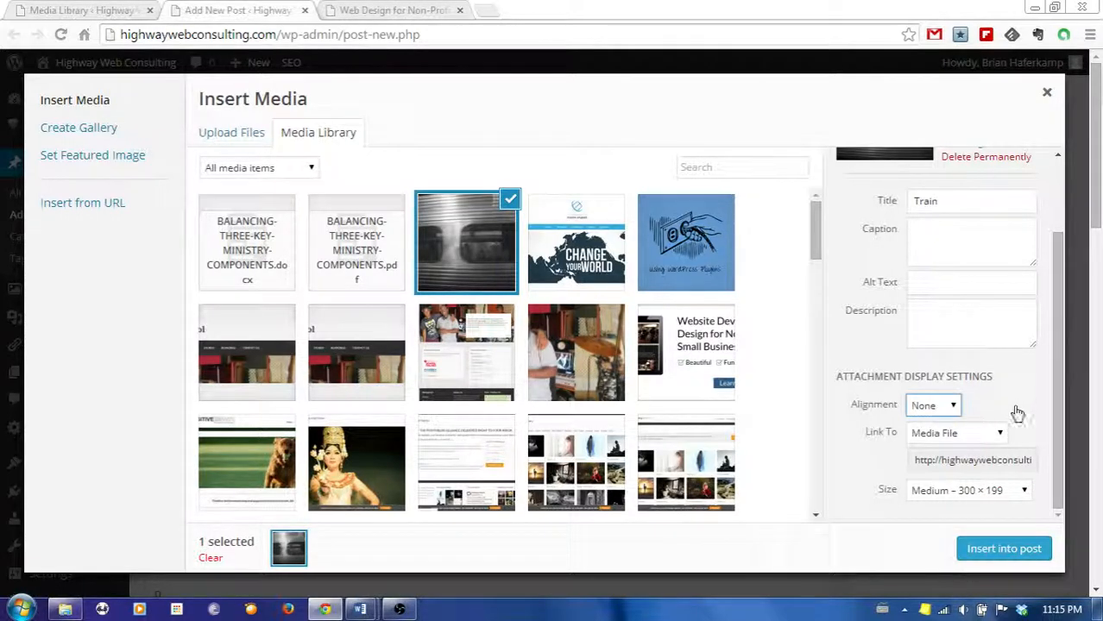
# - Try Custom URL as the Train image's link target, and set Link To to None
pyautogui.click(989, 438)
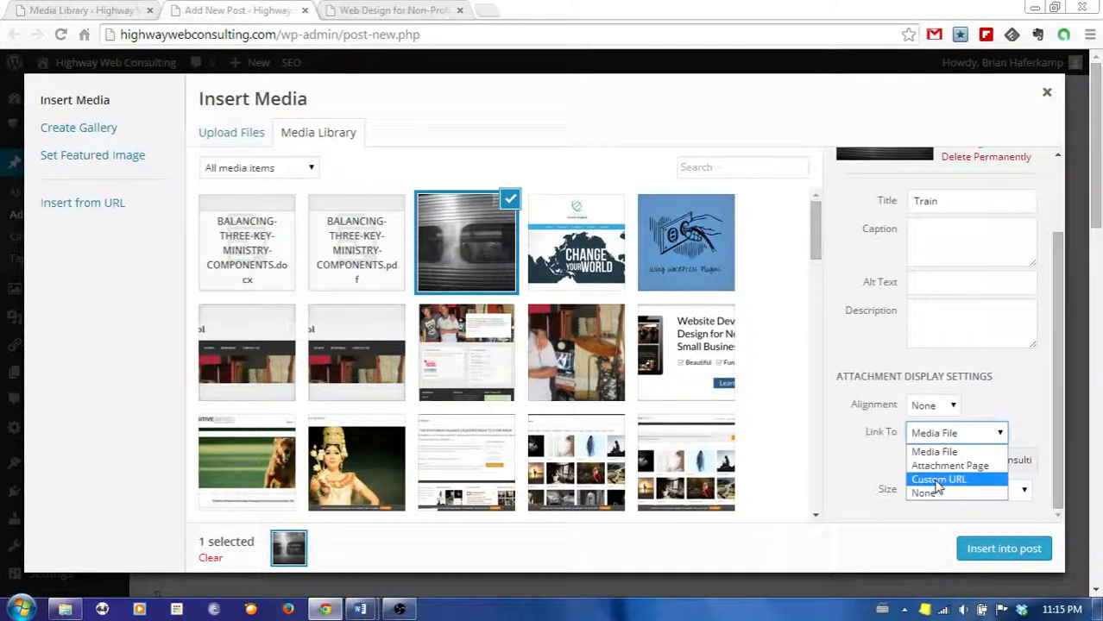
pyautogui.click(941, 479)
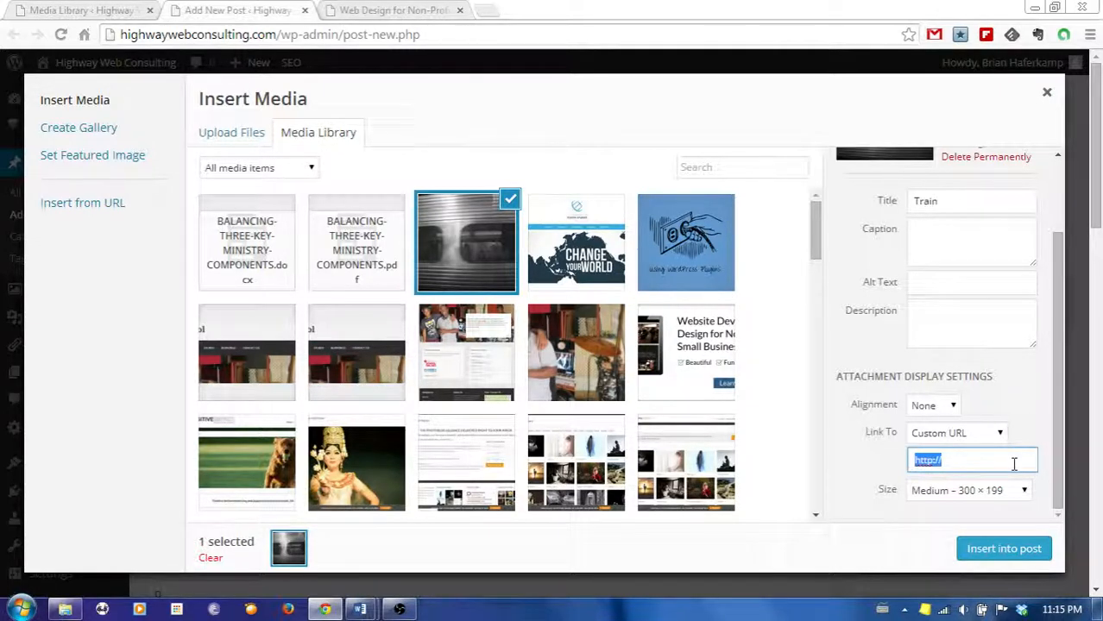
pyautogui.click(998, 438)
pyautogui.click(992, 491)
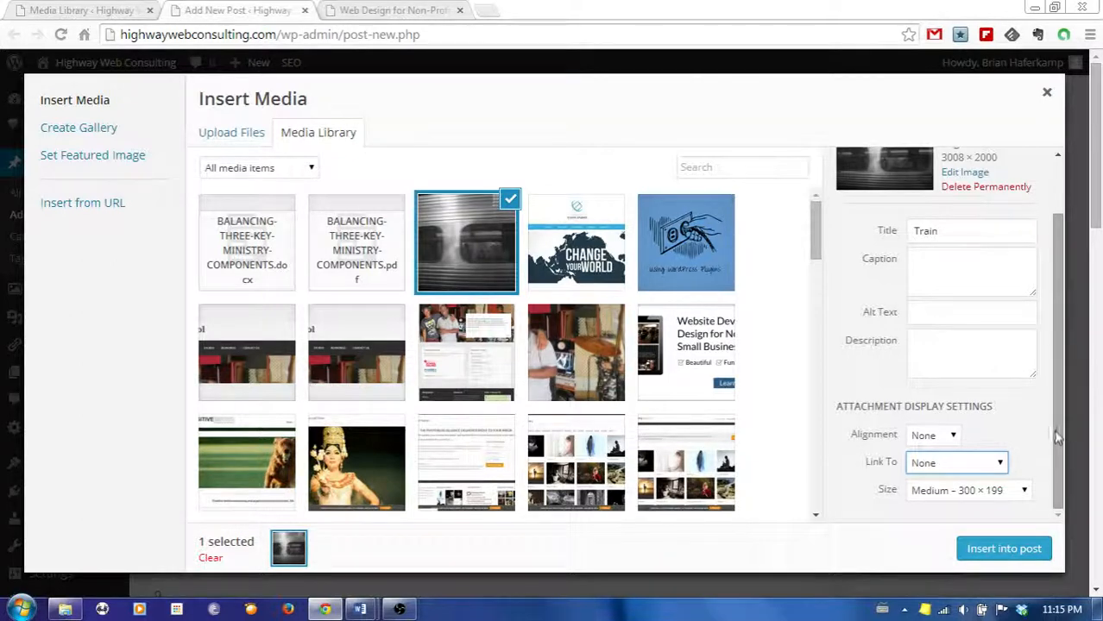
# - Set the Train image's size to Large – 940 × 624 and insert it into the post
pyautogui.click(1018, 490)
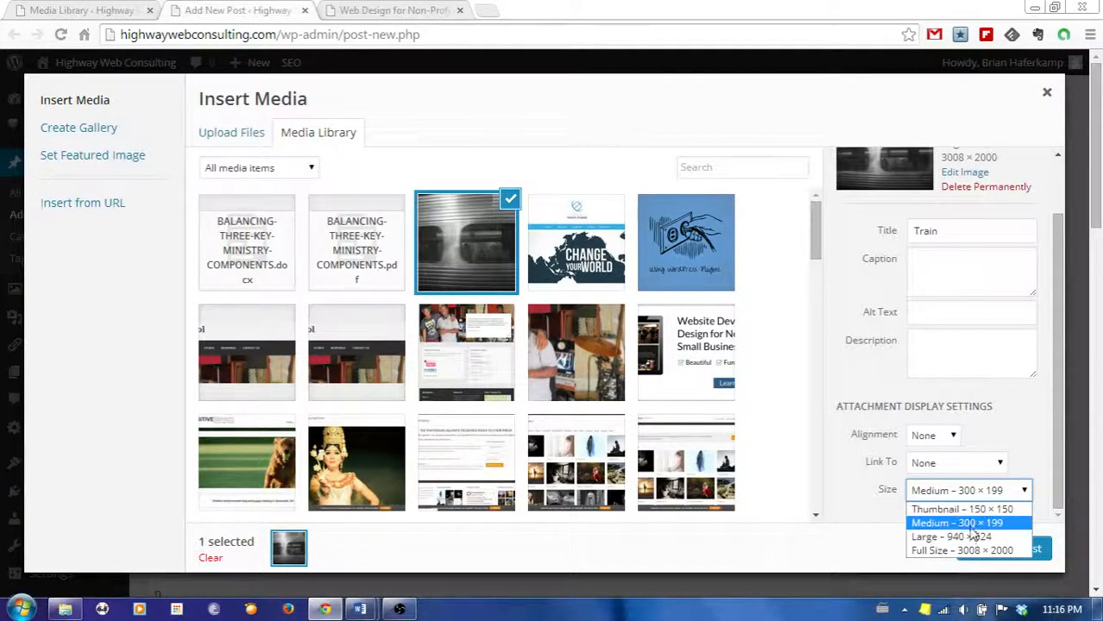
pyautogui.click(1039, 440)
pyautogui.click(1024, 490)
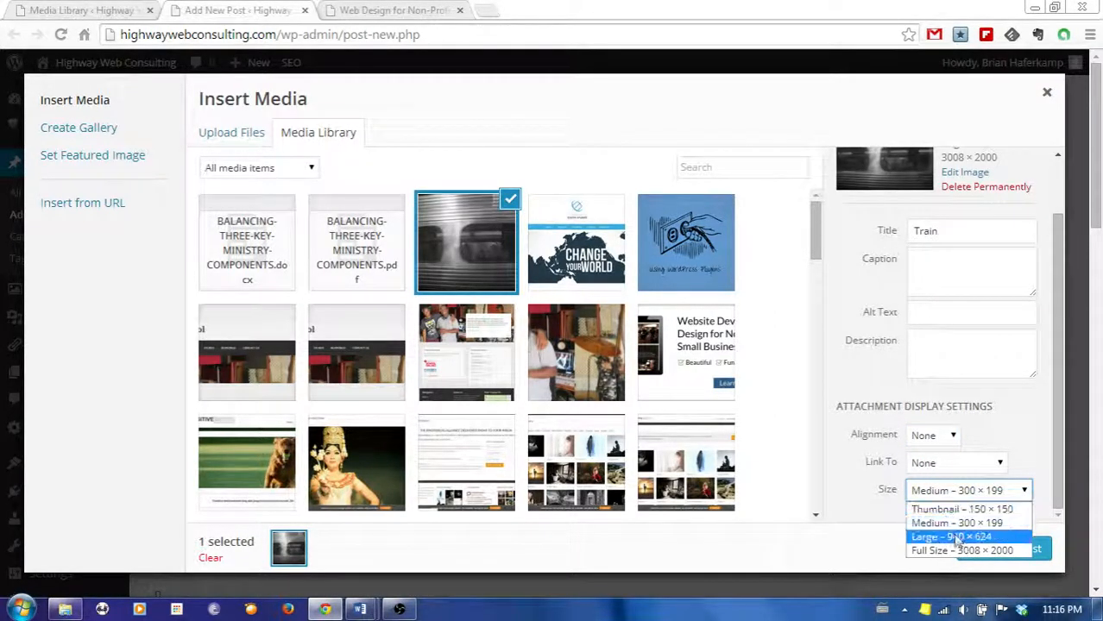
pyautogui.click(959, 536)
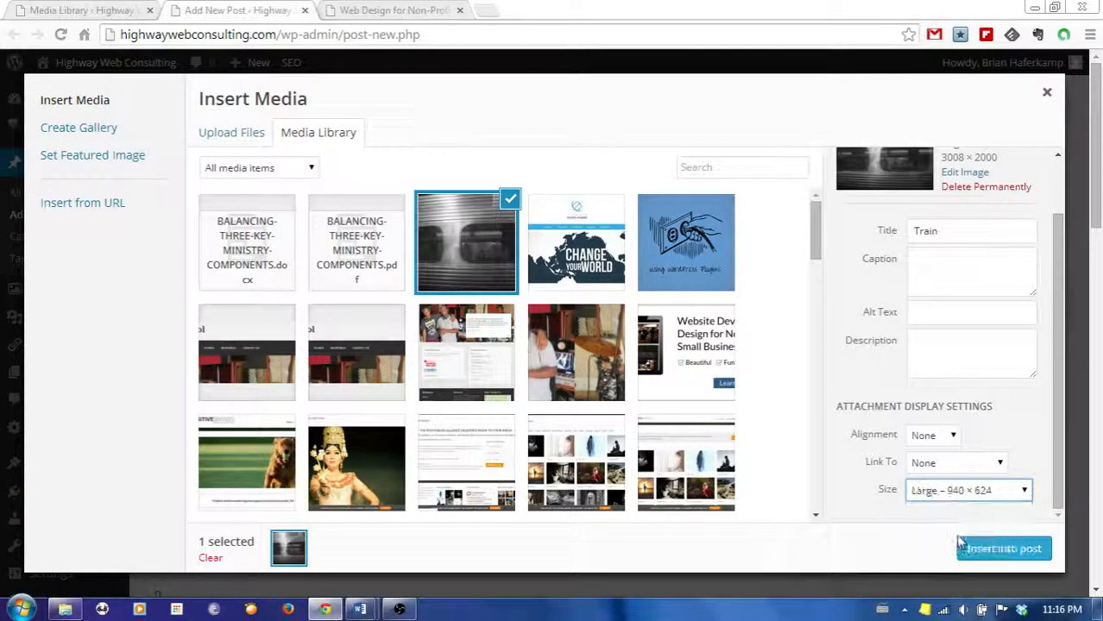
pyautogui.click(1016, 554)
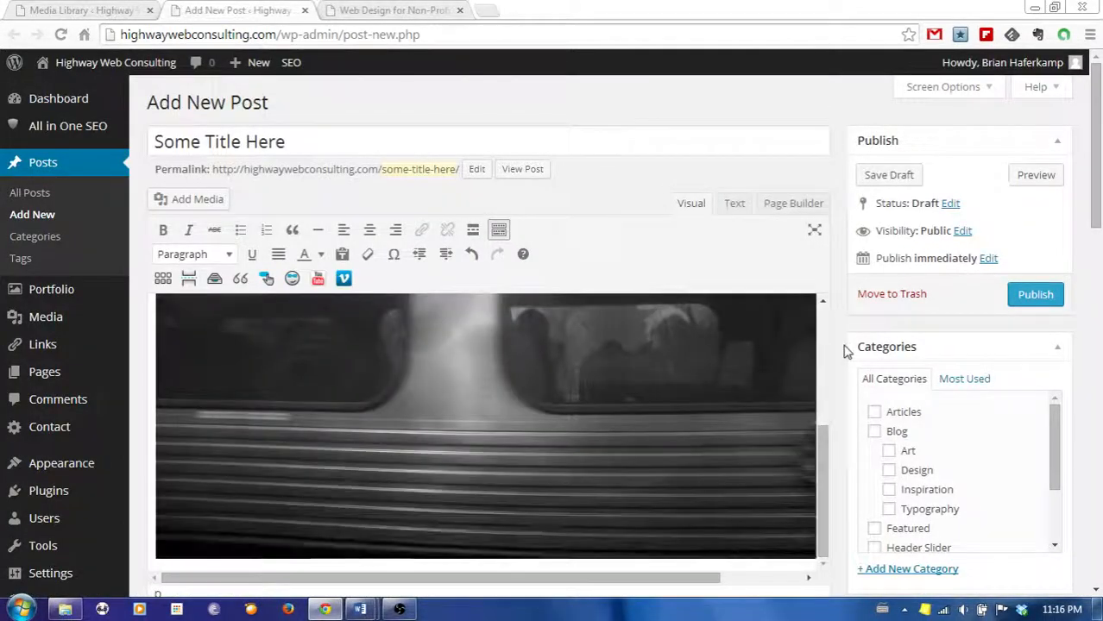
# - Check the inserted train image in the post editor and in a full preview of the post
pyautogui.scroll(-5, 621, 407)
pyautogui.scroll(5, 656, 392)
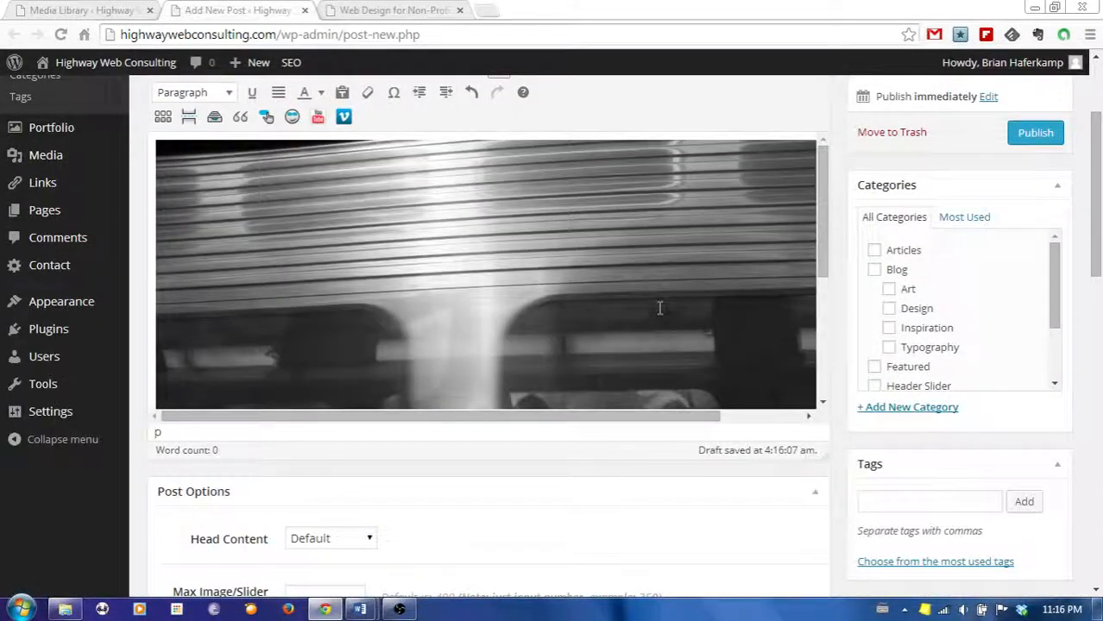
pyautogui.scroll(-3, 659, 309)
pyautogui.scroll(6, 657, 308)
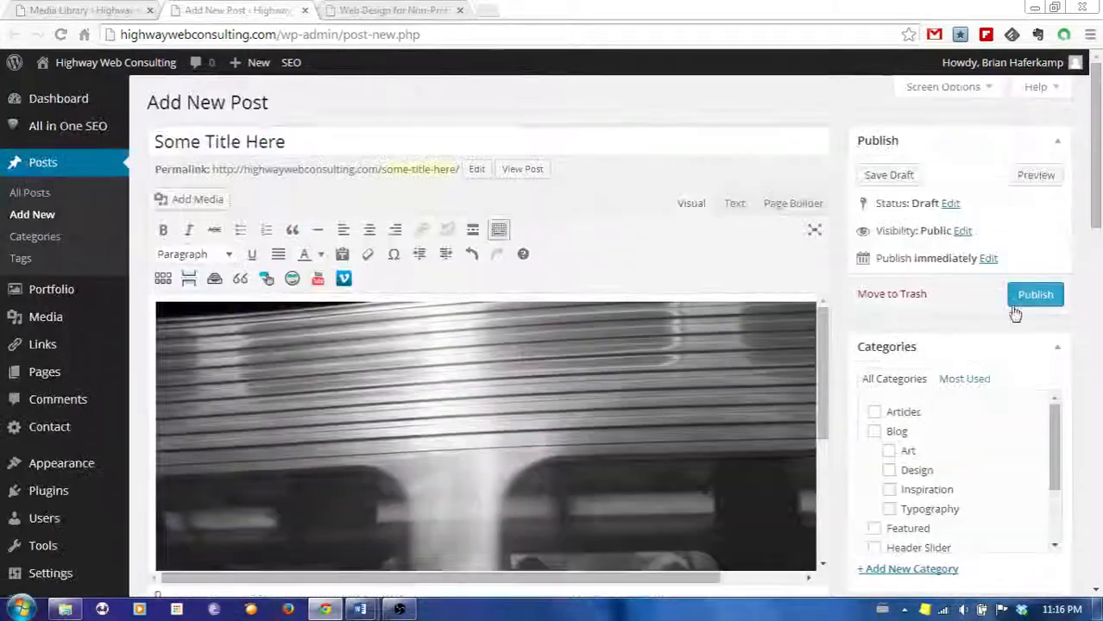
pyautogui.click(1029, 177)
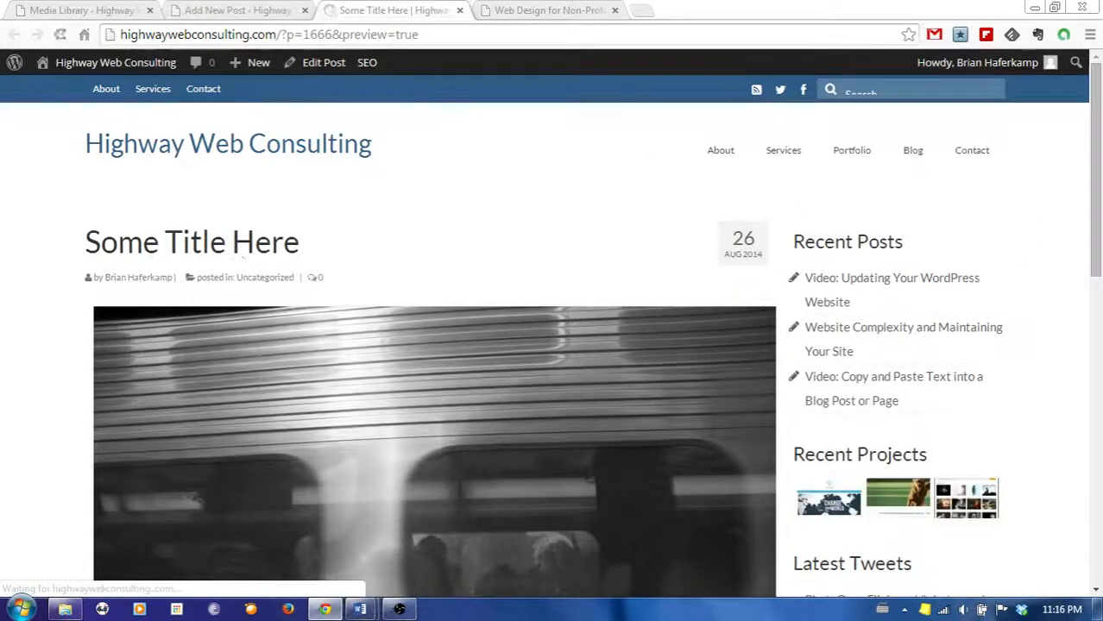
pyautogui.scroll(-5, 1045, 276)
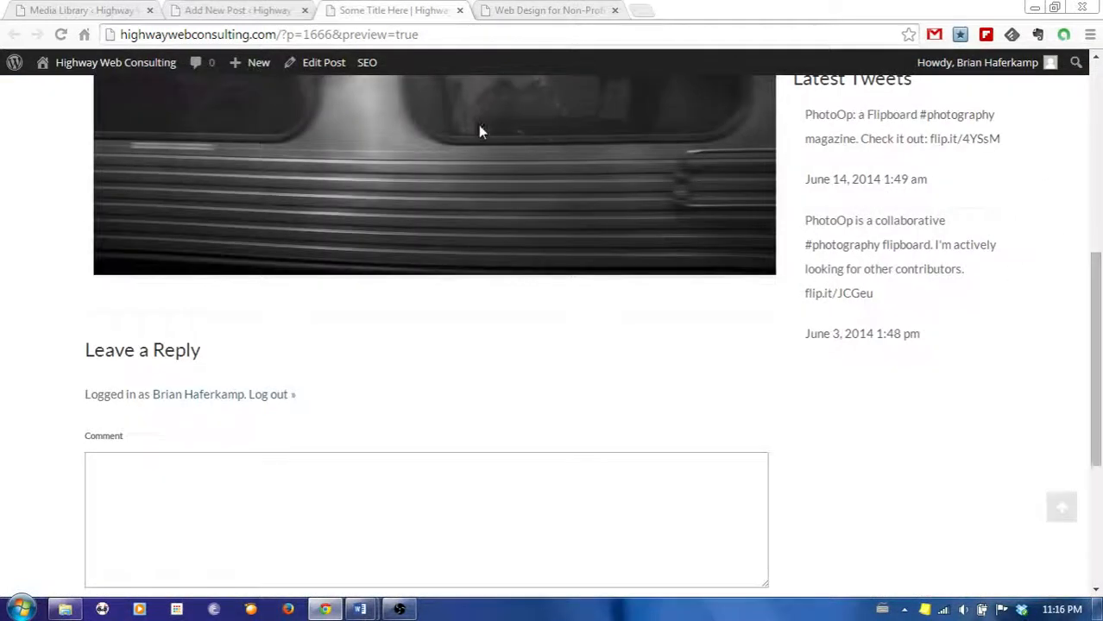
pyautogui.scroll(5, 1063, 284)
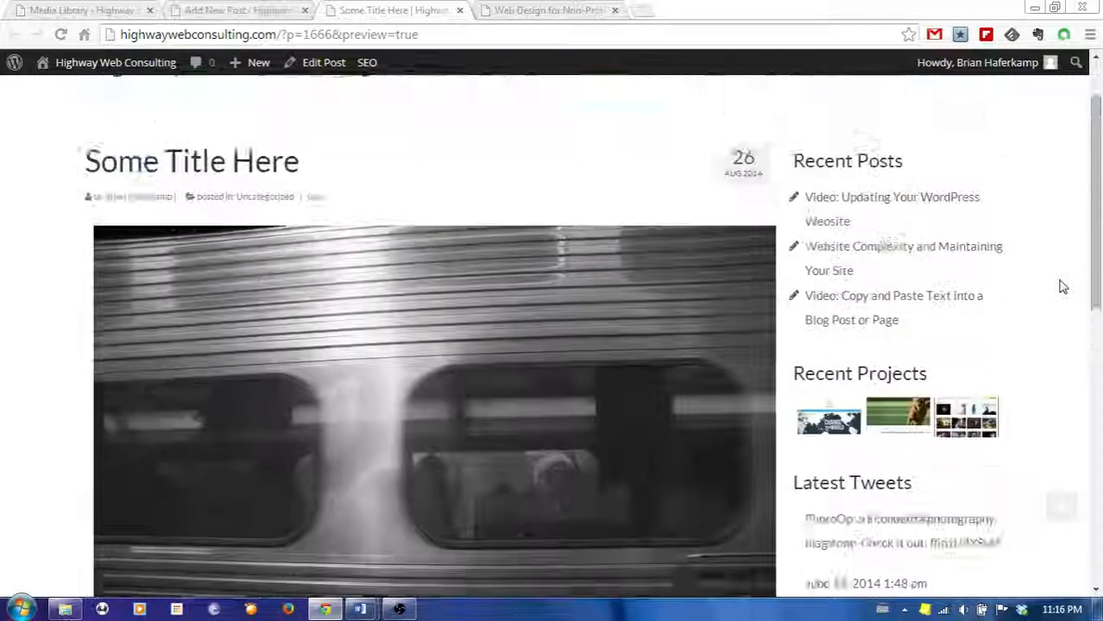
# - Scale the train image in the post editor down proportionally to less than half the editor's width and preview the post
pyautogui.click(232, 9)
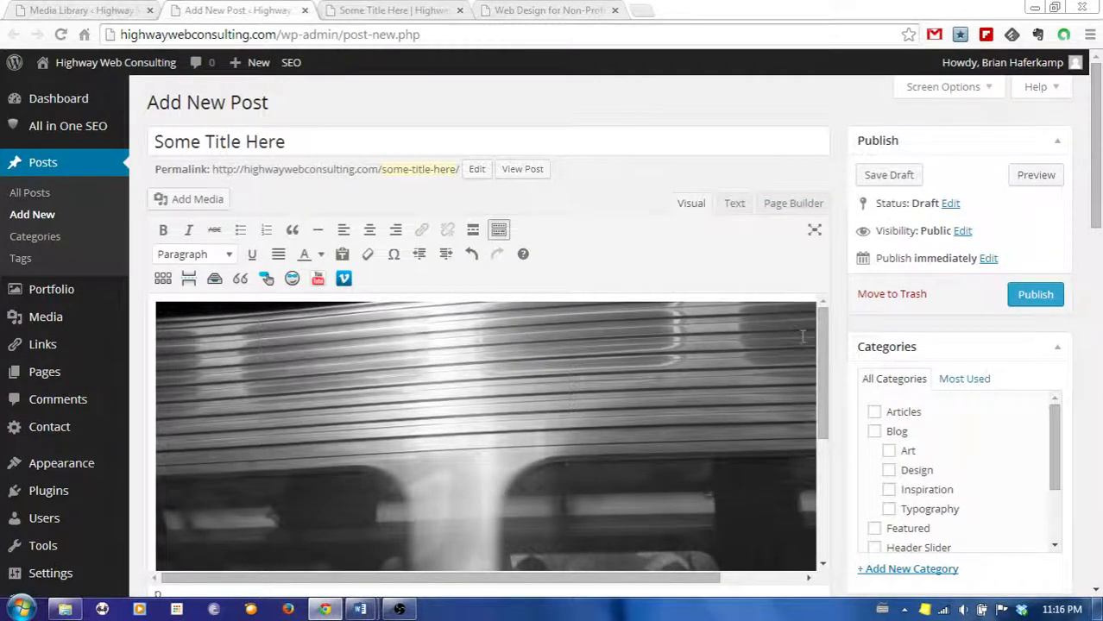
pyautogui.scroll(-1, 849, 314)
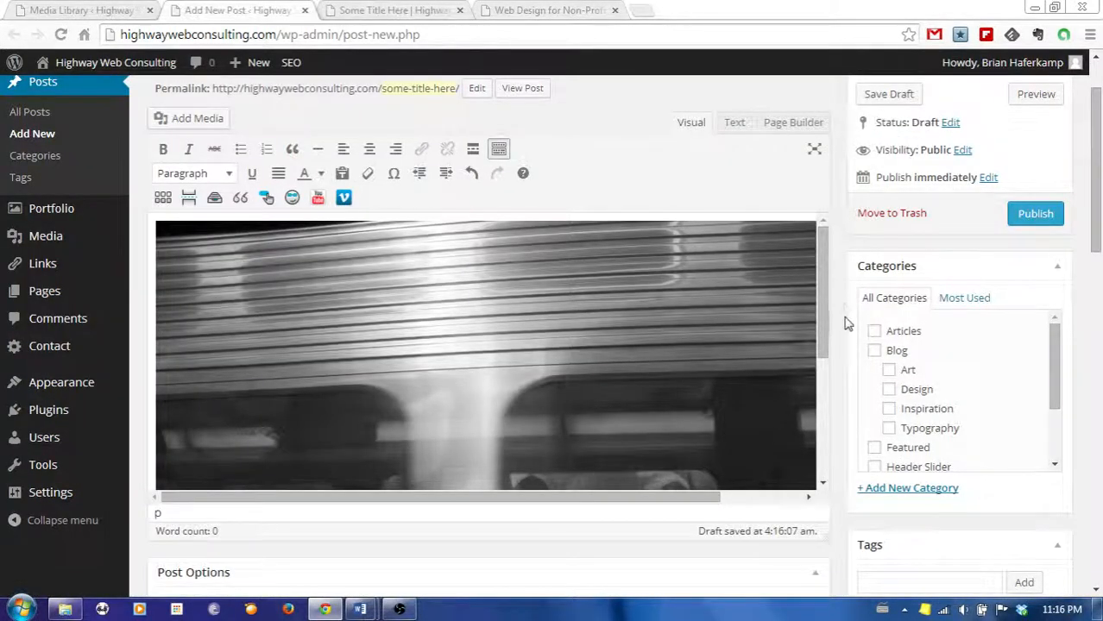
pyautogui.click(714, 419)
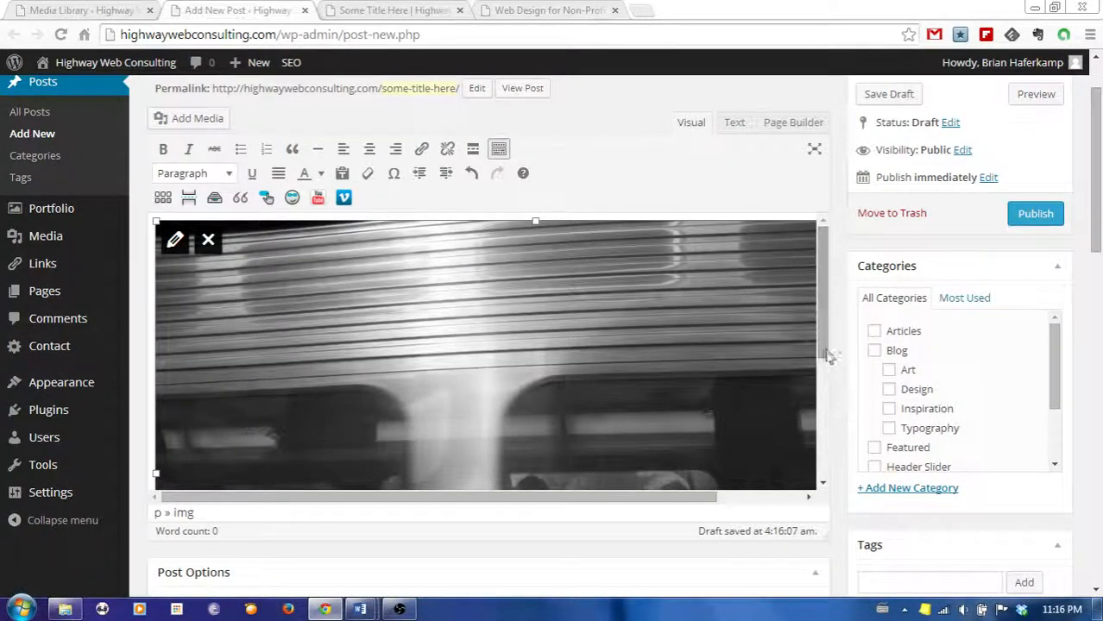
pyautogui.moveTo(829, 356); pyautogui.dragTo(826, 492)
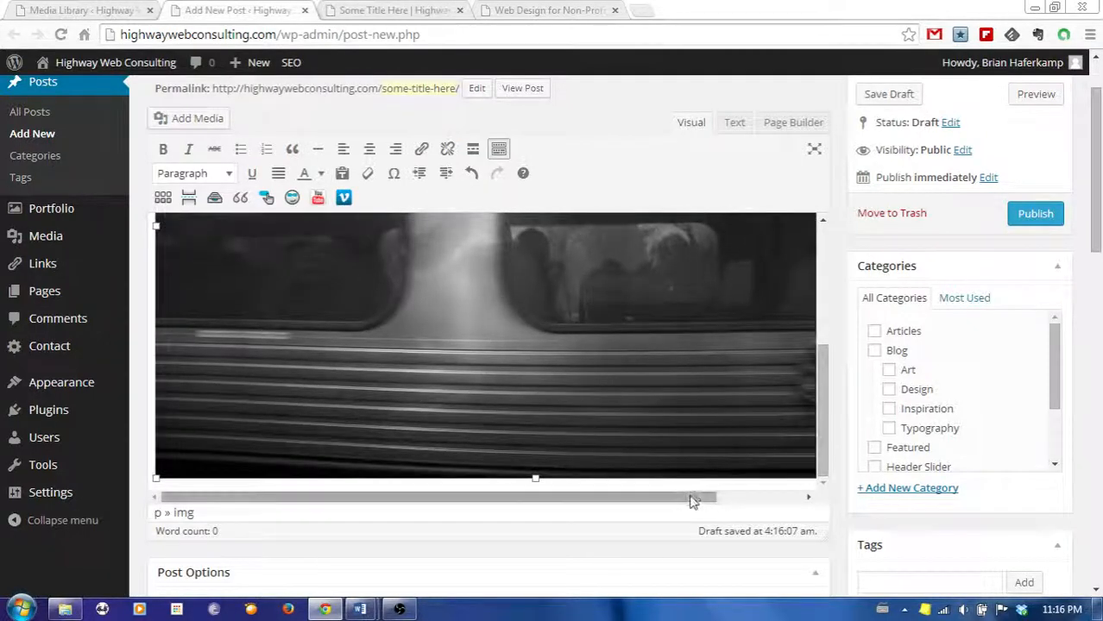
pyautogui.moveTo(692, 501); pyautogui.dragTo(829, 502)
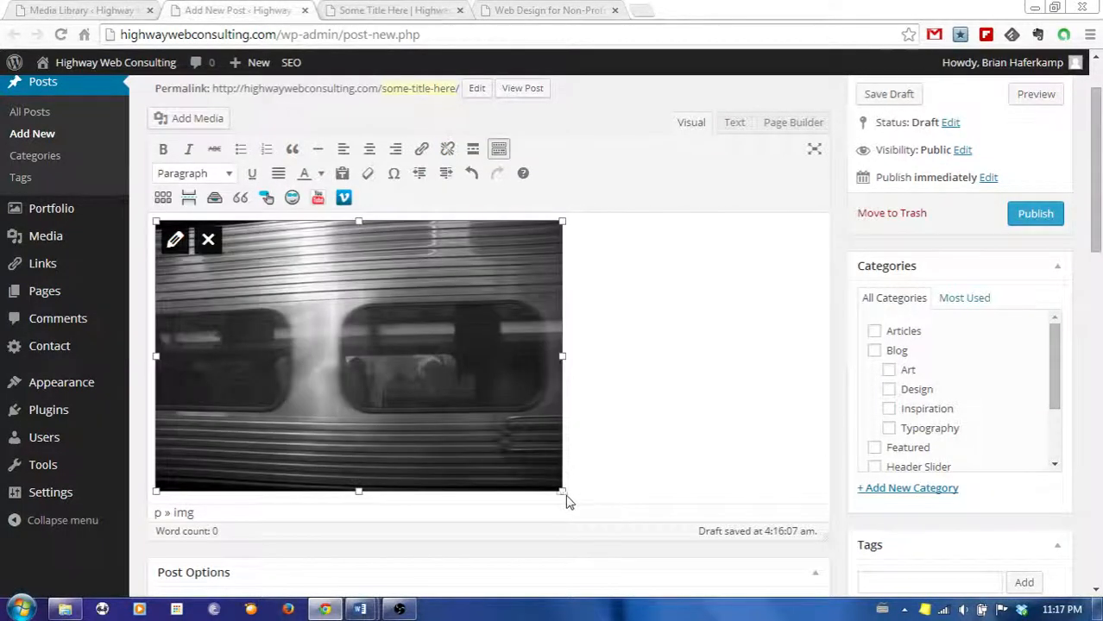
pyautogui.moveTo(566, 497); pyautogui.dragTo(427, 386)
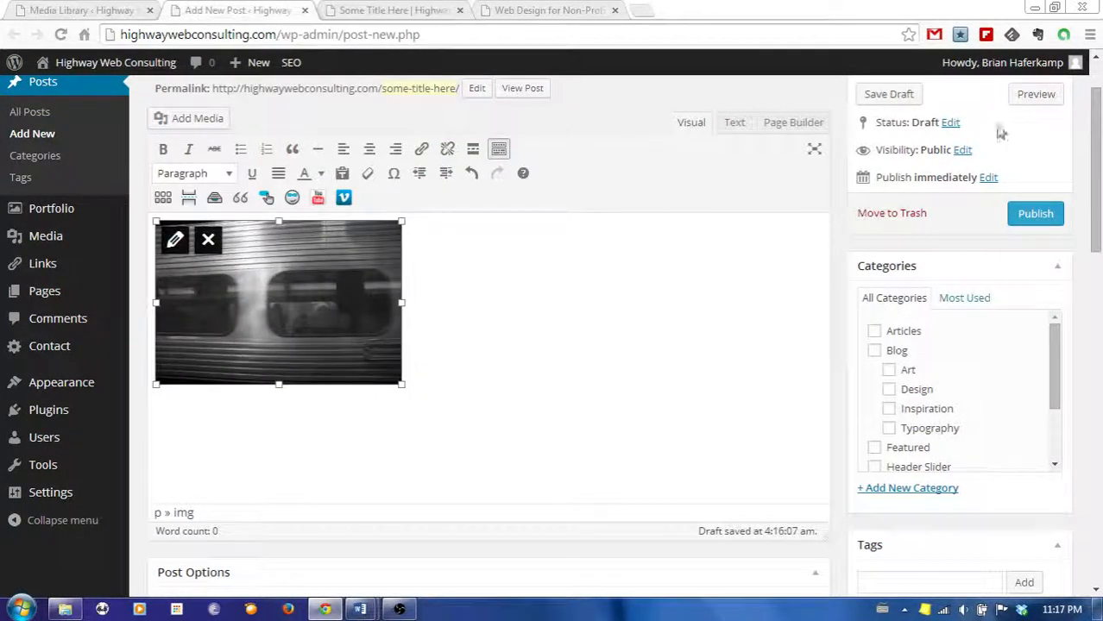
pyautogui.click(1034, 95)
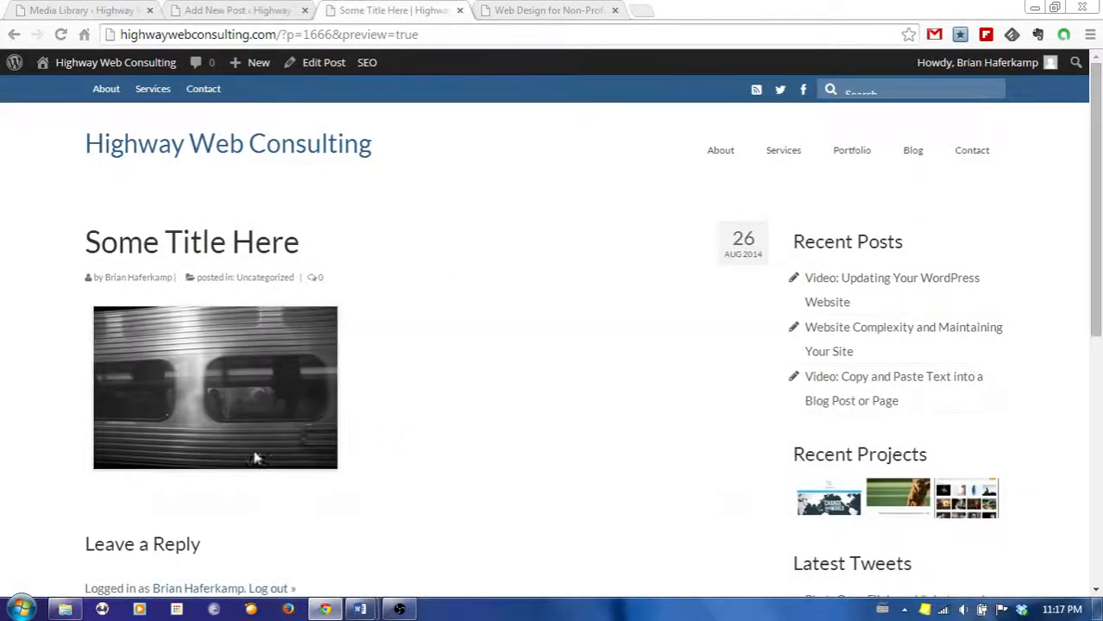
# - Enlarge the train image in the post editor proportionally until it is wider than the editing area
pyautogui.click(266, 12)
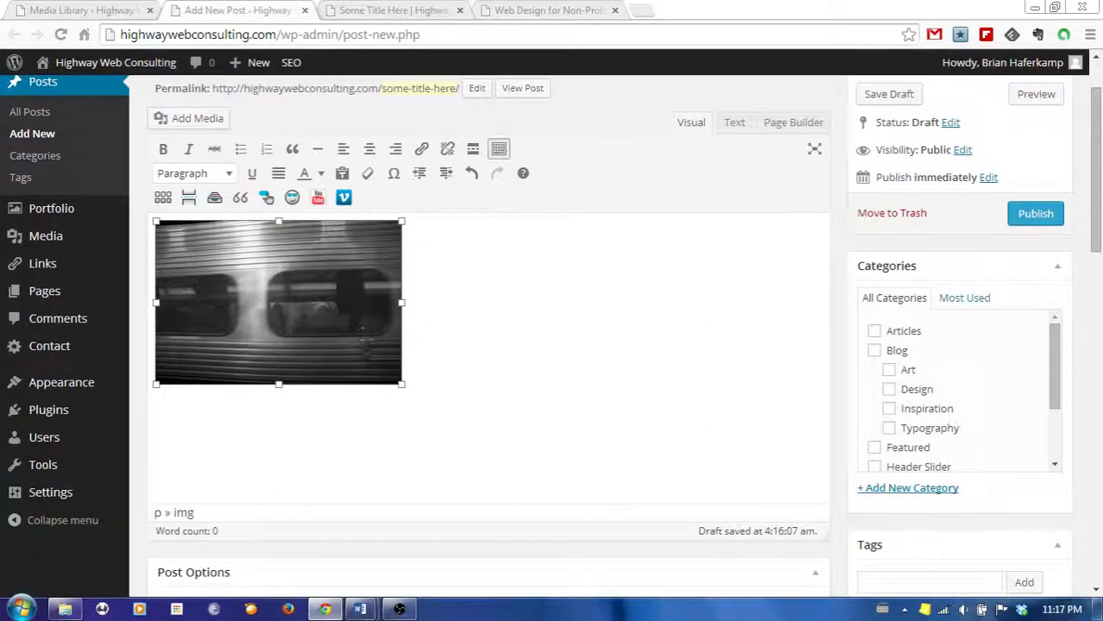
pyautogui.moveTo(402, 384); pyautogui.dragTo(668, 502)
pyautogui.scroll(-3, 687, 401)
pyautogui.scroll(2, 699, 393)
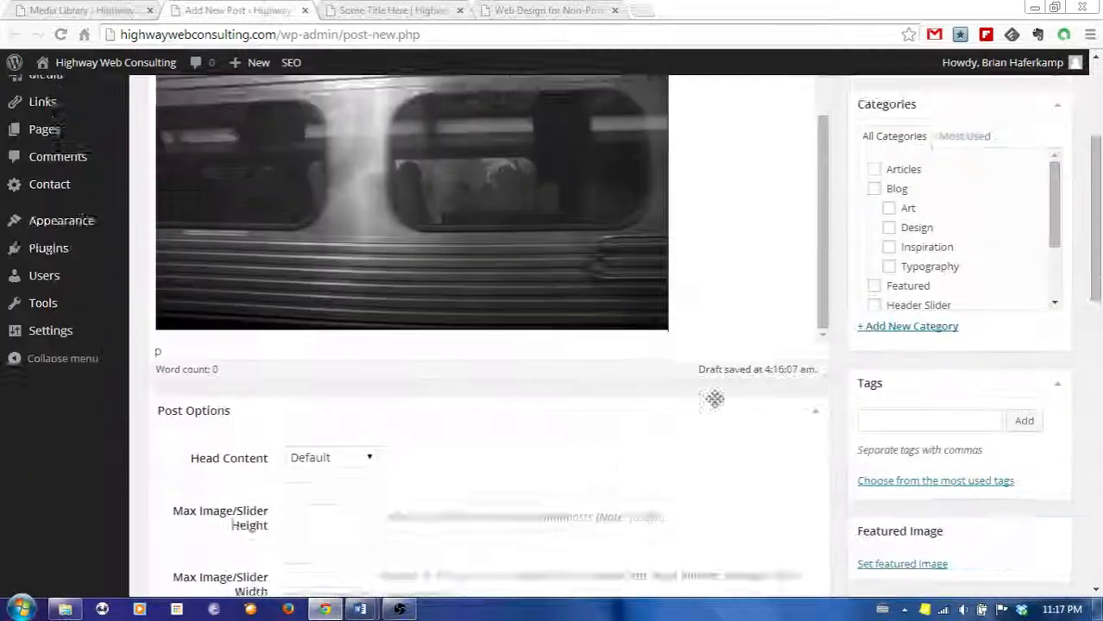
pyautogui.scroll(-1, 690, 380)
pyautogui.click(625, 302)
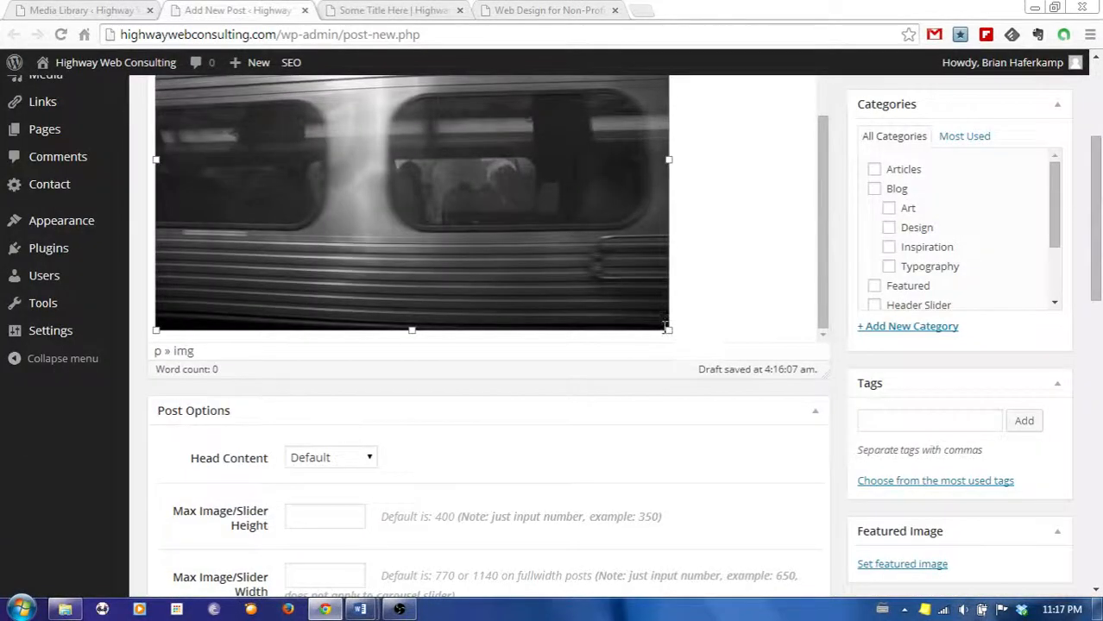
pyautogui.moveTo(666, 329); pyautogui.dragTo(727, 263)
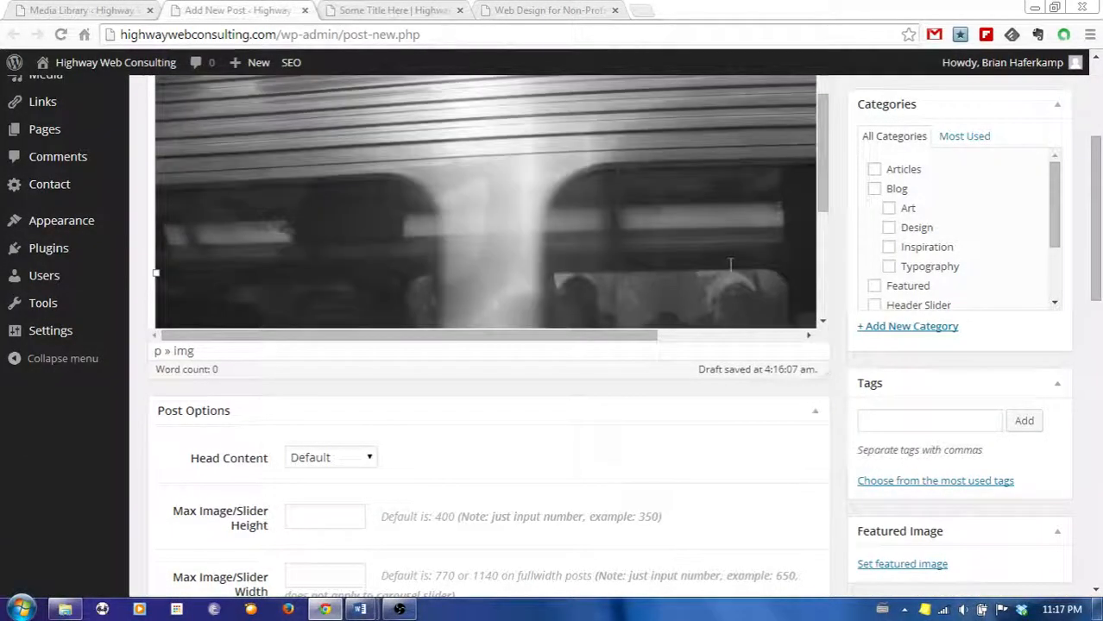
pyautogui.scroll(-3, 727, 263)
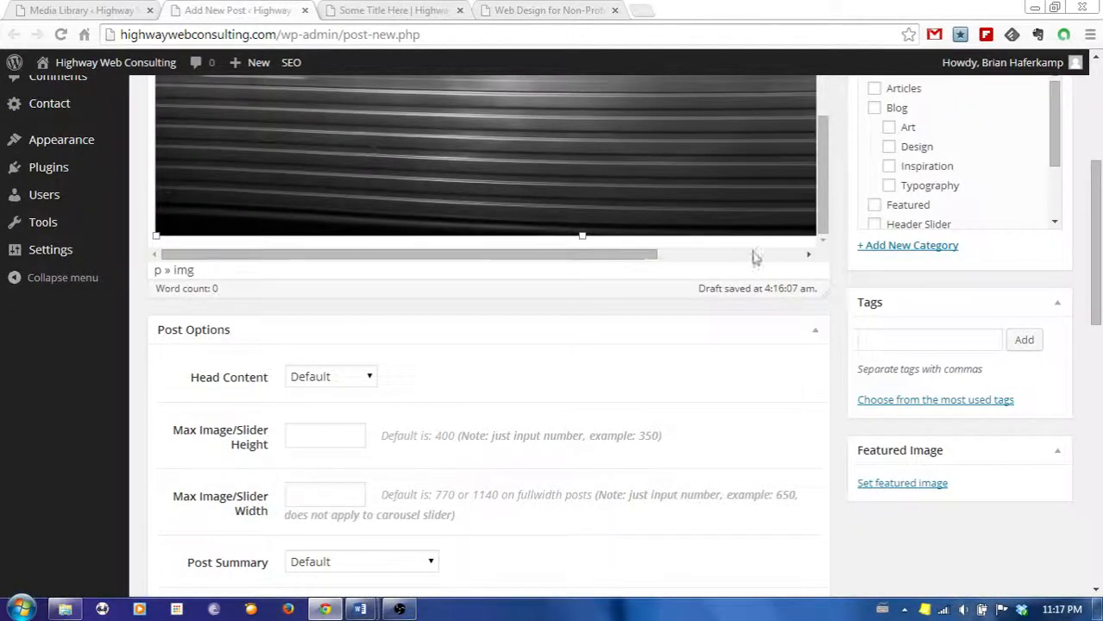
pyautogui.scroll(4, 853, 304)
pyautogui.moveTo(826, 479); pyautogui.dragTo(874, 276)
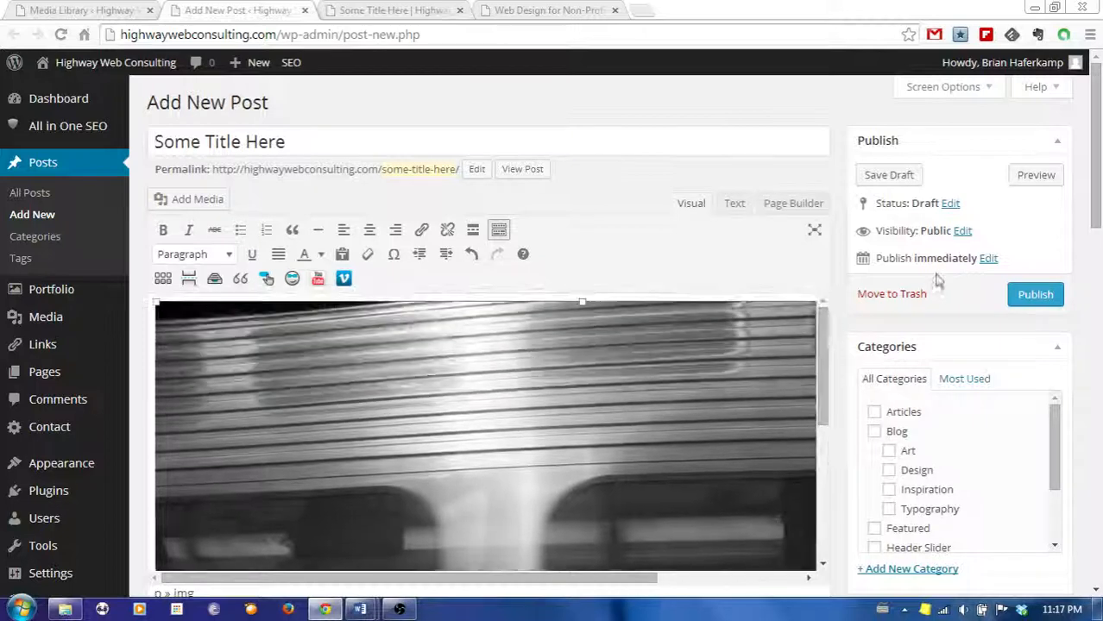
# - Examine the enlarged train image in the post preview and return to the post editor to view the Media section's options
pyautogui.click(403, 12)
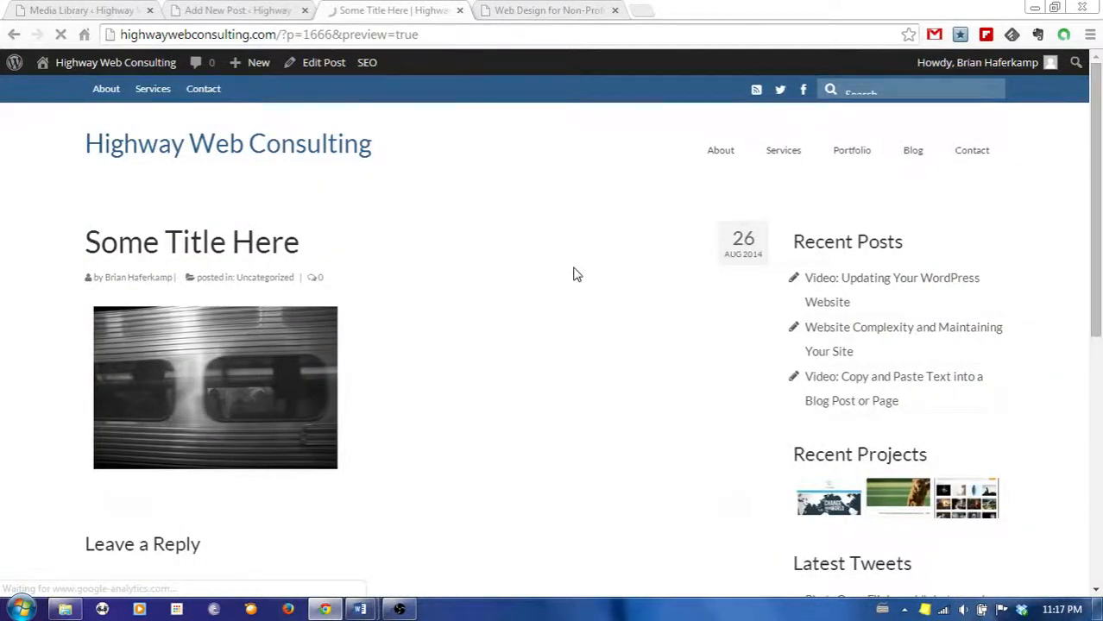
pyautogui.scroll(-4, 1078, 352)
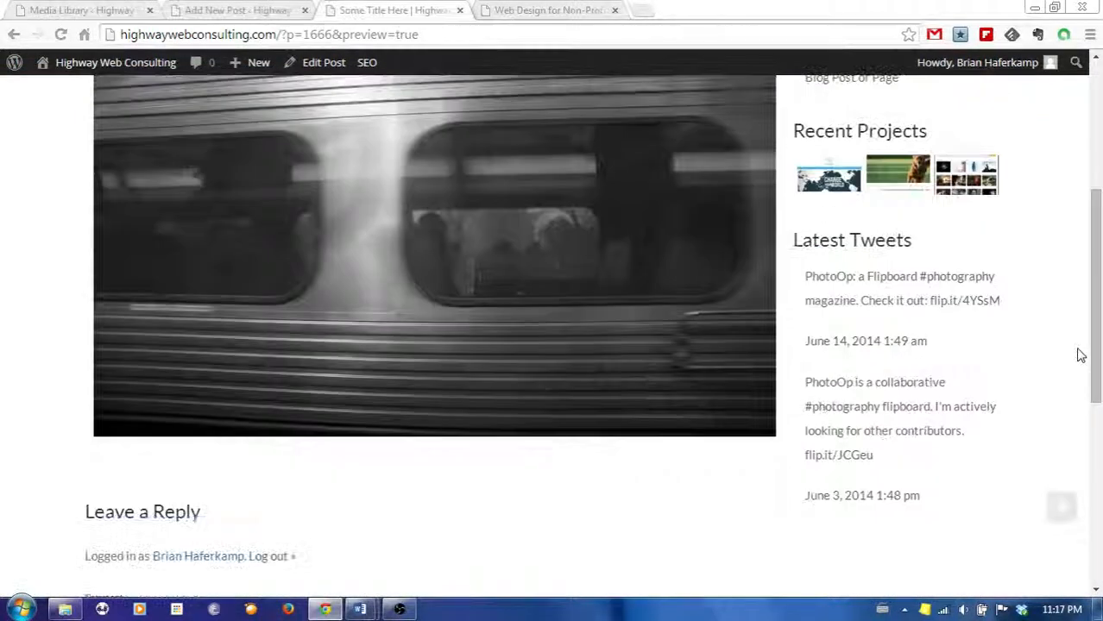
pyautogui.scroll(5, 1080, 354)
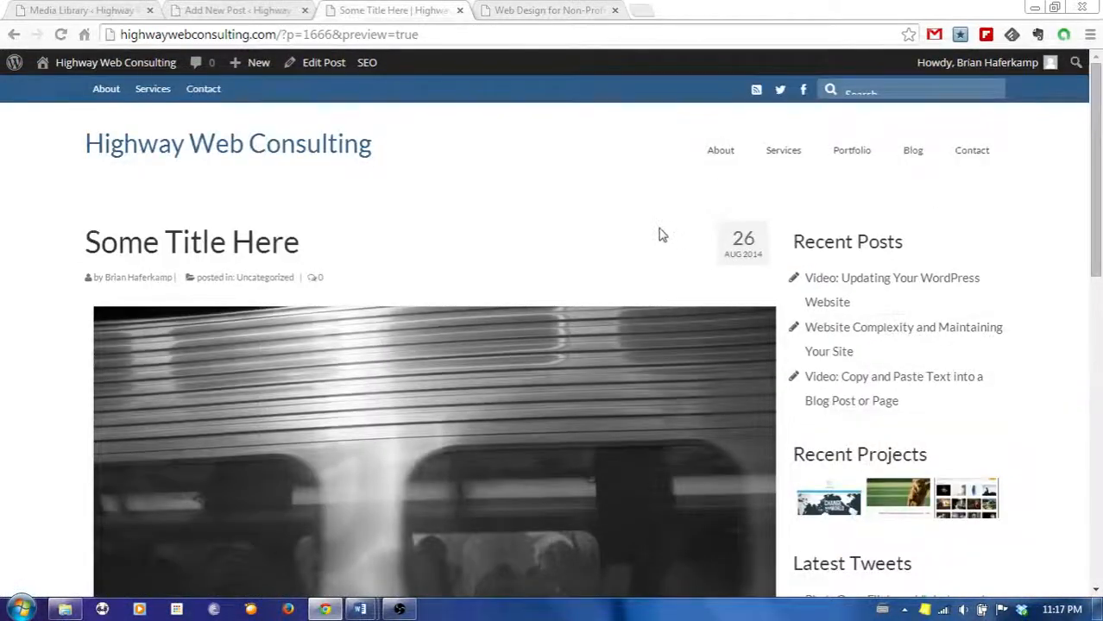
pyautogui.click(271, 12)
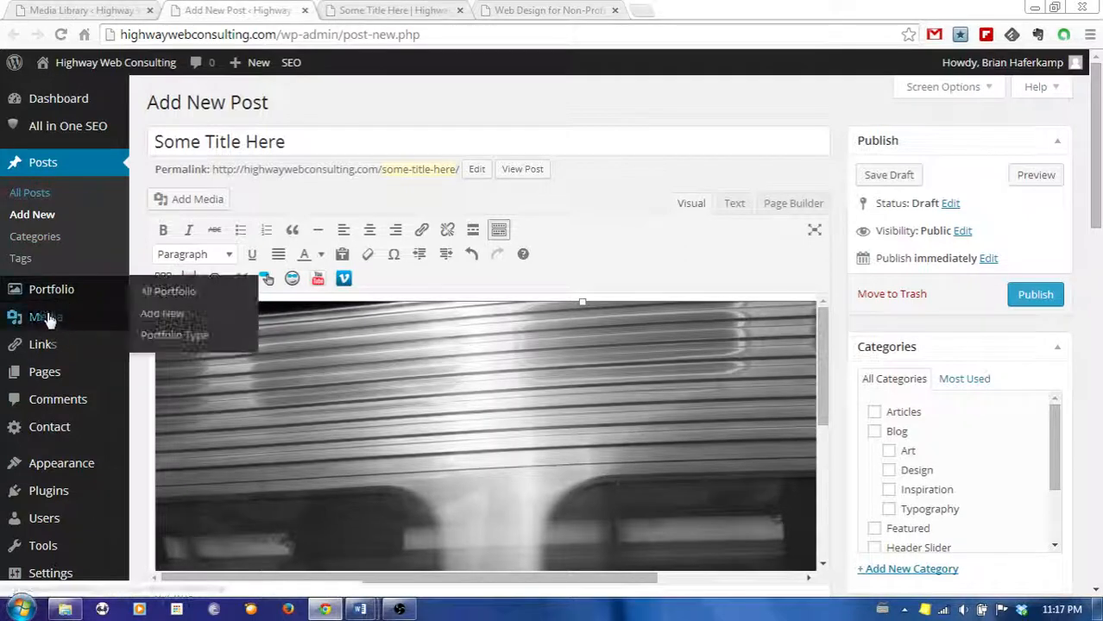
pyautogui.moveTo(54, 323)
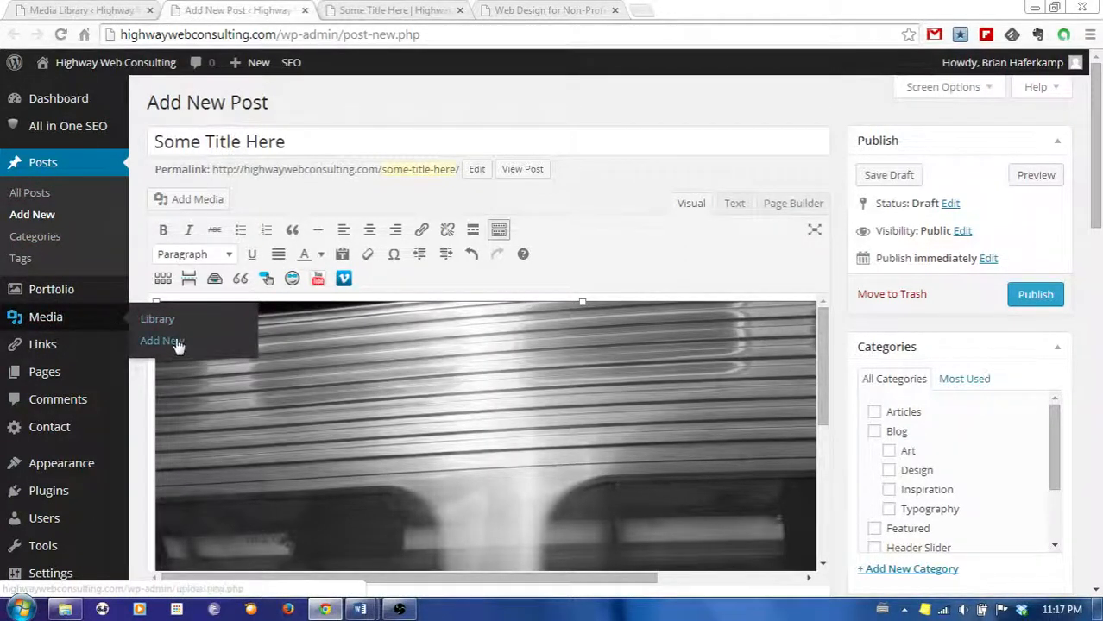